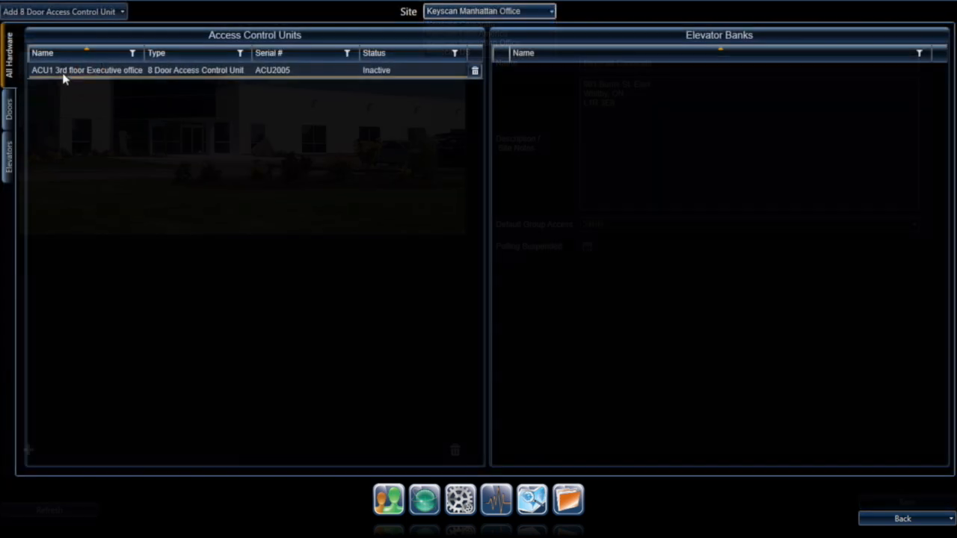
Step: Preview the ACU1 executive unit's doors, a Wednesday 08:00–14:30 schedule block, and Group # 001 renaming
click(11, 116)
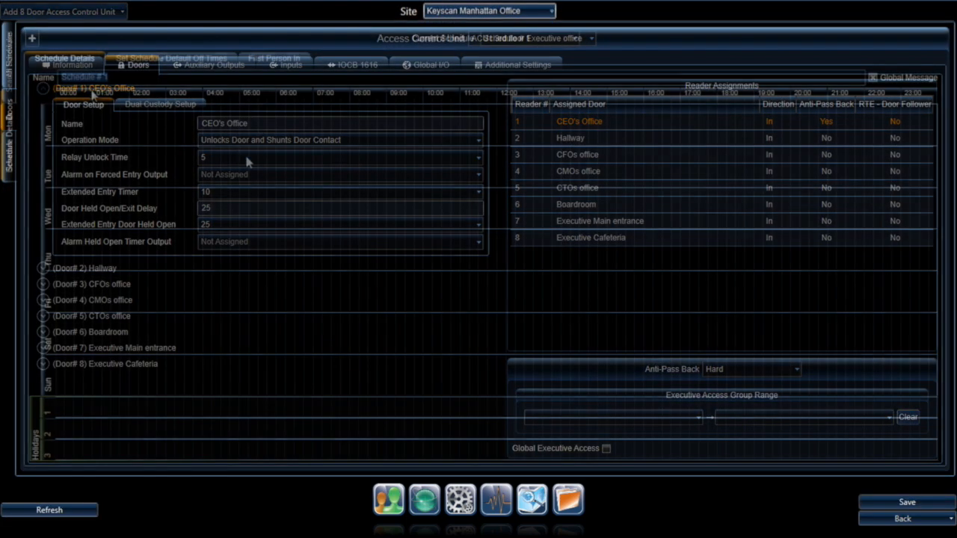
drag(356, 222, 589, 221)
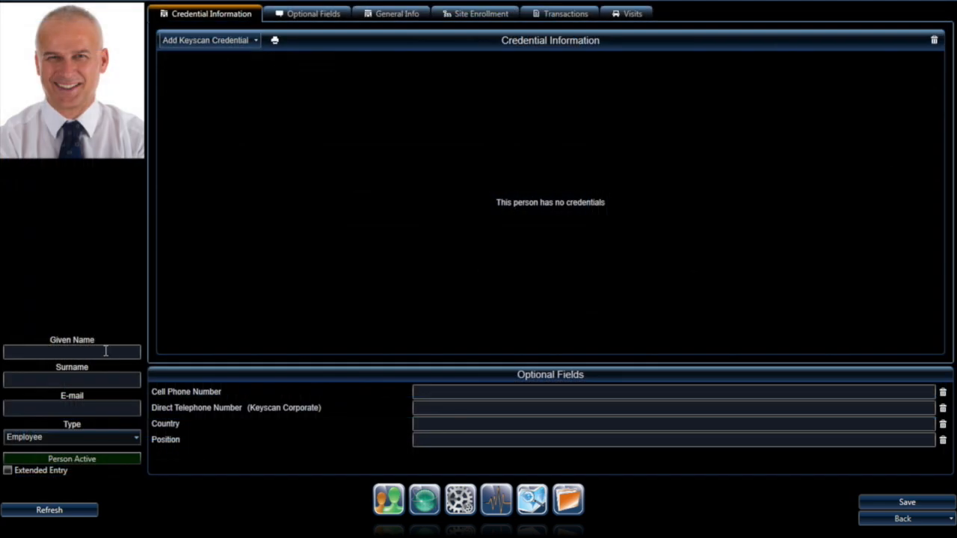
click(105, 350)
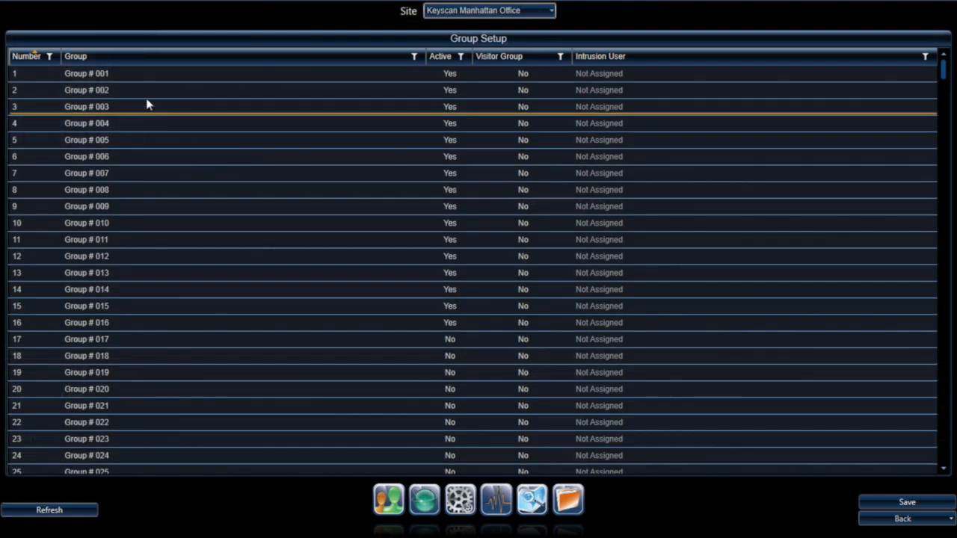
click(93, 70)
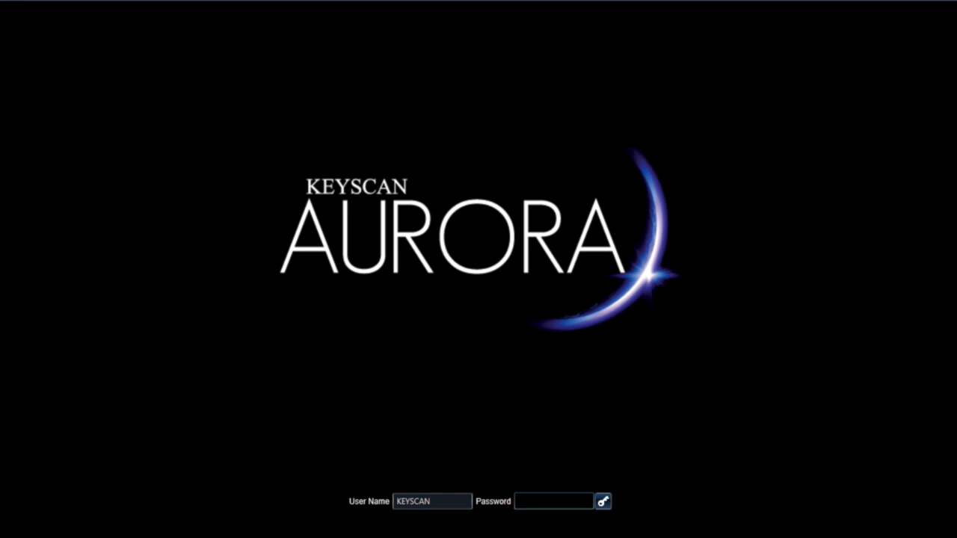
Step: Log in with the password and browse the Keyscan US, Latin America and Corporate sites
key(Return)
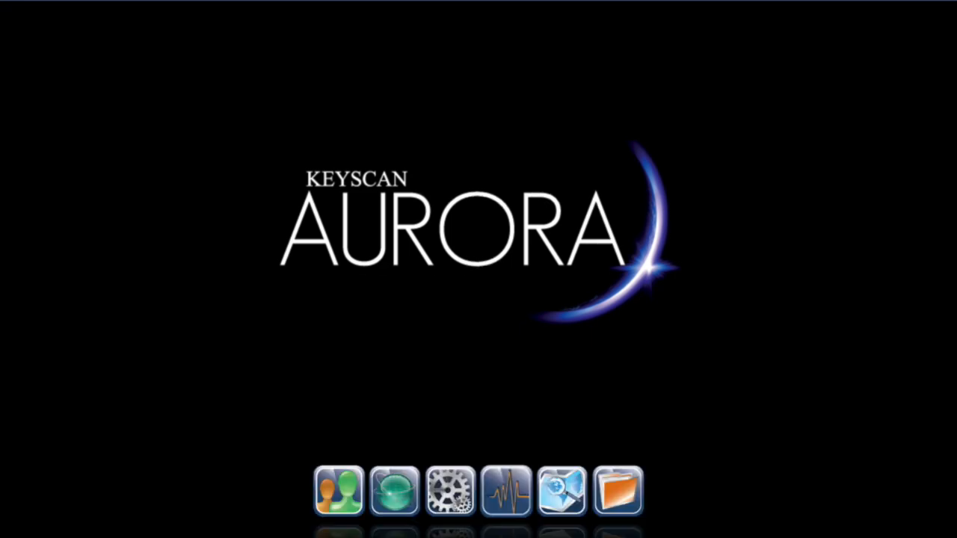
click(398, 497)
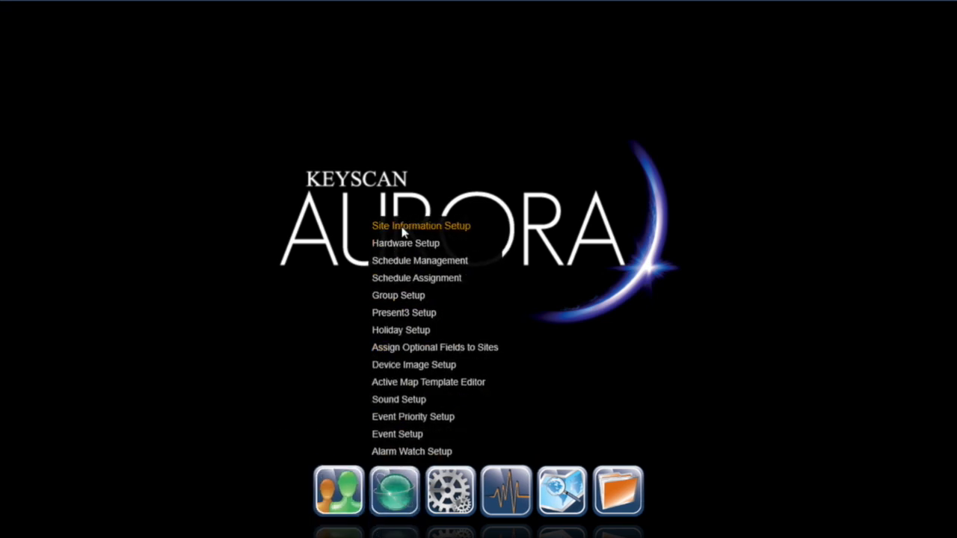
click(385, 225)
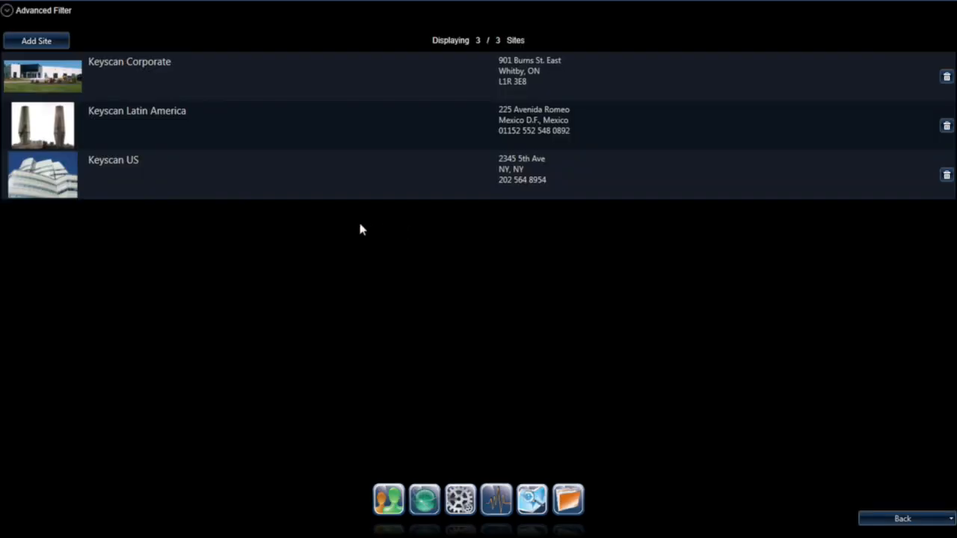
click(263, 177)
click(255, 131)
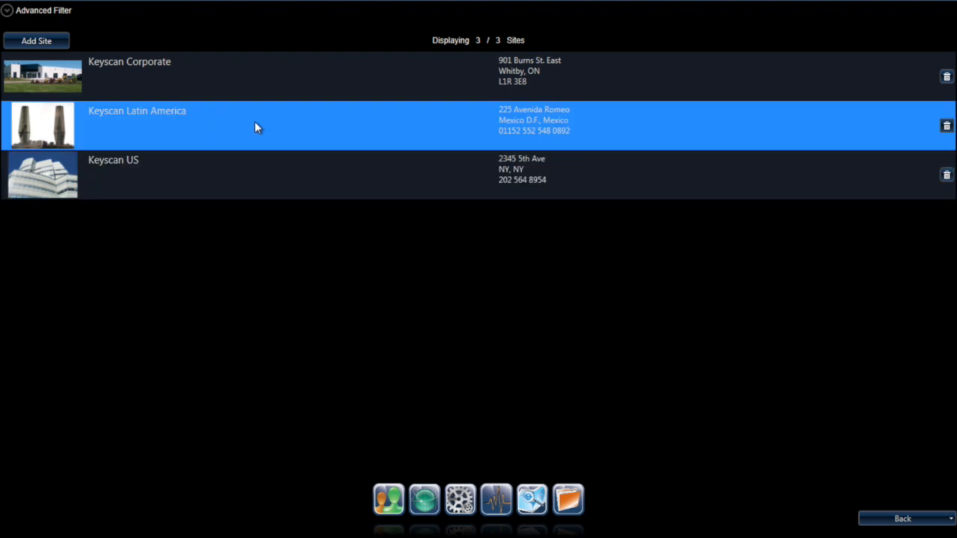
click(251, 73)
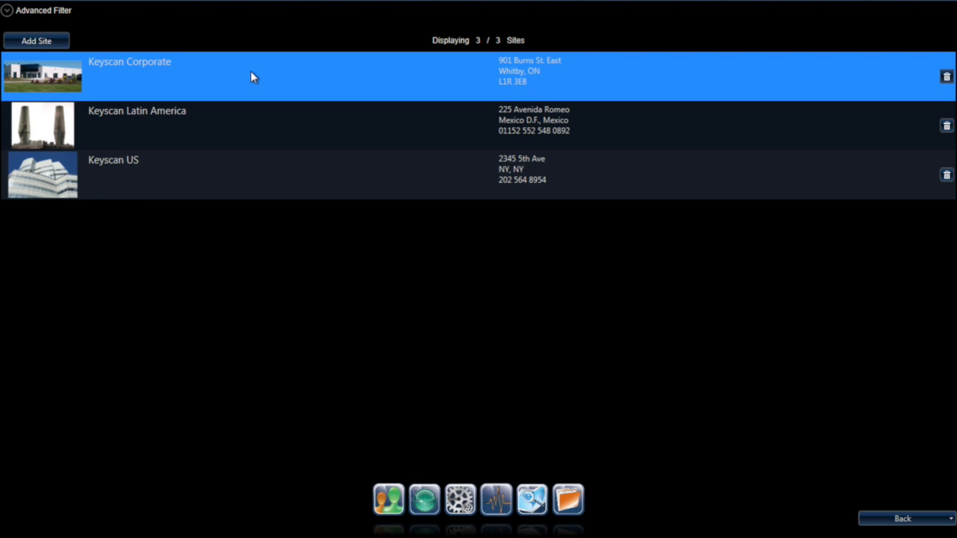
Step: Add site Keyscan Manhattan Office with its 123 W 42nd St address, 24HR default access, polling suspended
click(53, 41)
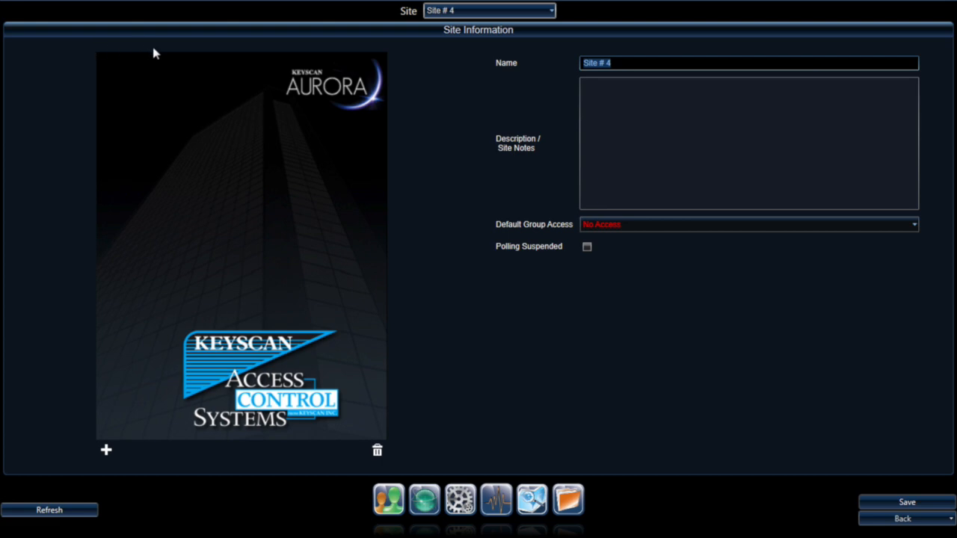
text(Keyscan Manhattan Office)
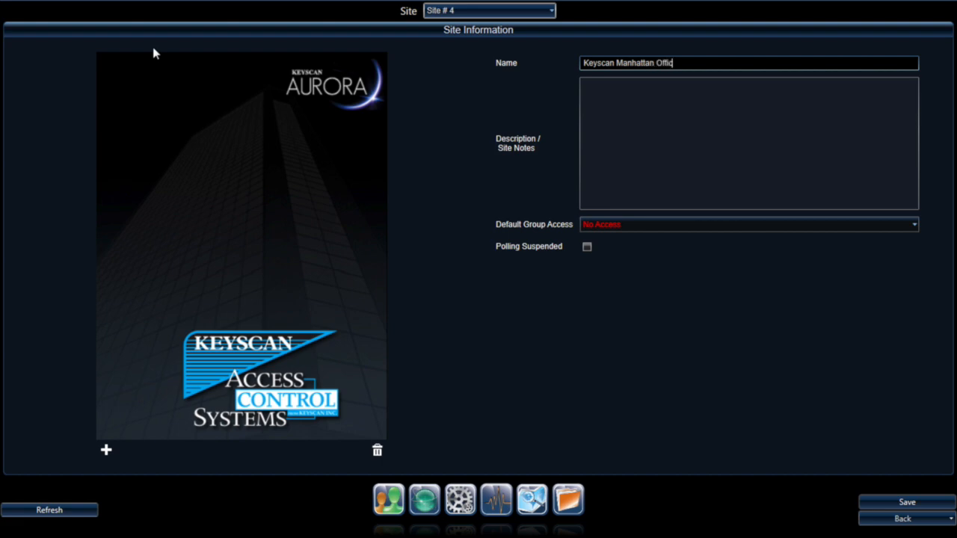
key(Tab)
text(123 W 42nd St New York, NY 10342)
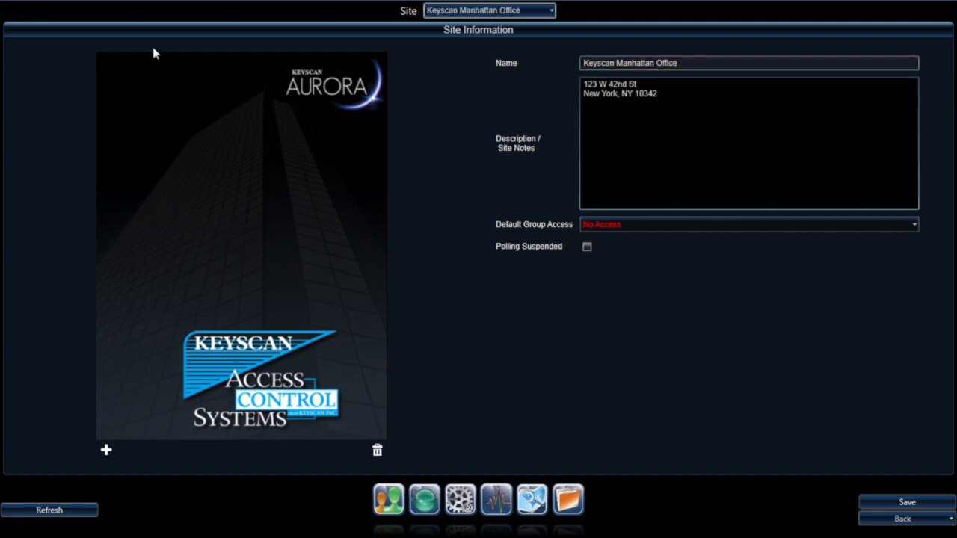
click(651, 226)
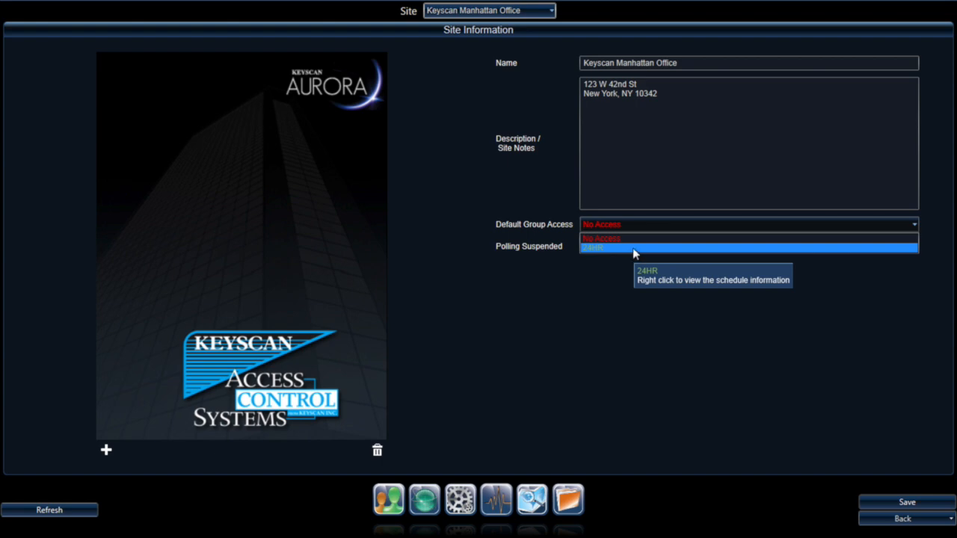
click(632, 248)
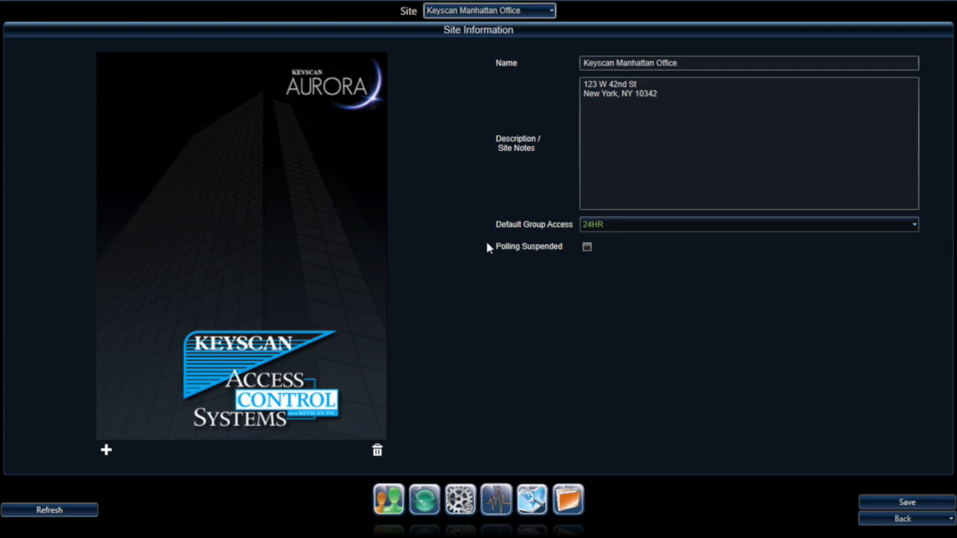
click(587, 247)
Step: Attach the Manhattan Office building photo, save the site, and go back to the four-site list
click(106, 450)
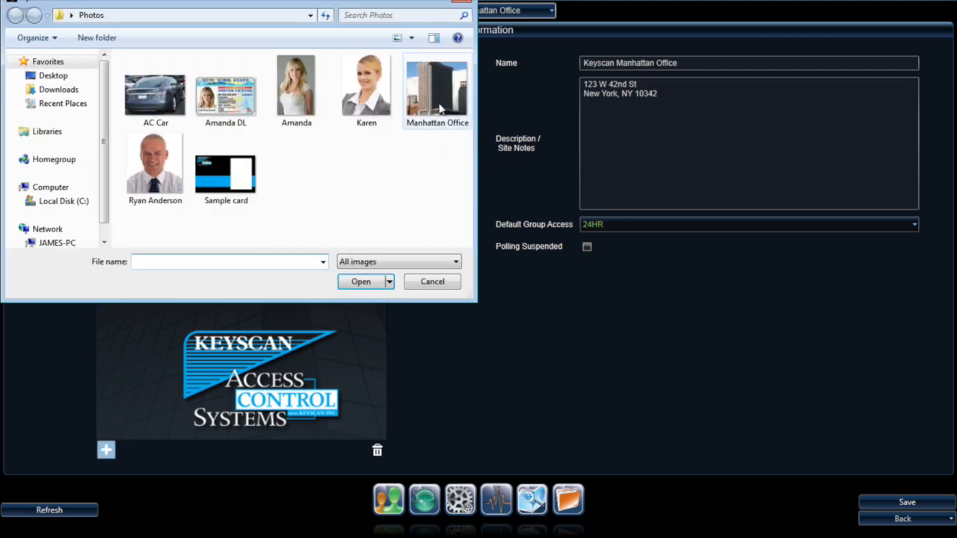
click(435, 113)
click(382, 283)
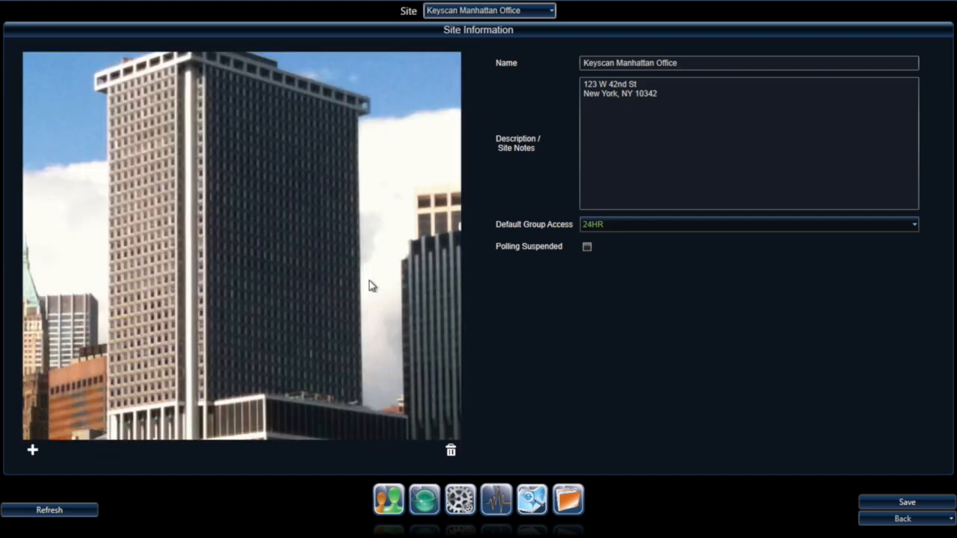
click(912, 506)
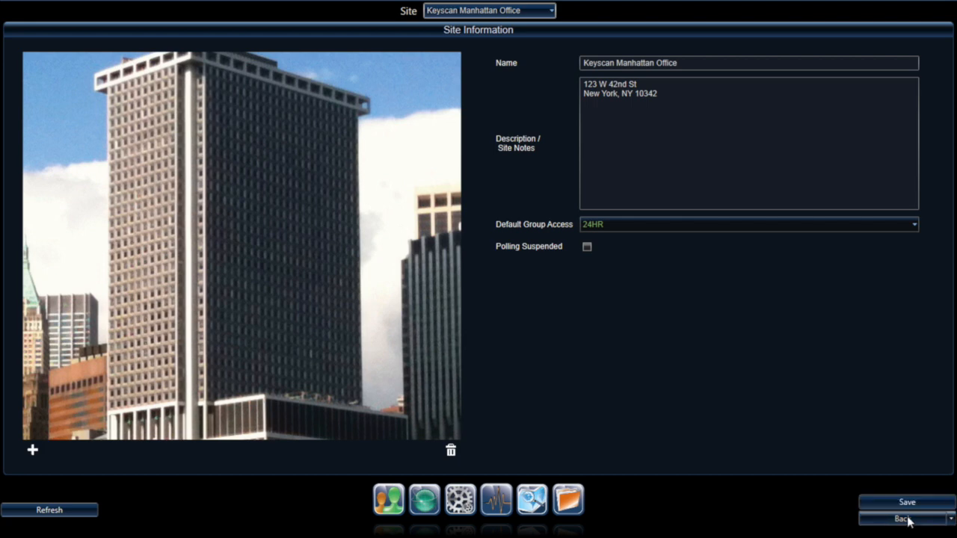
click(906, 518)
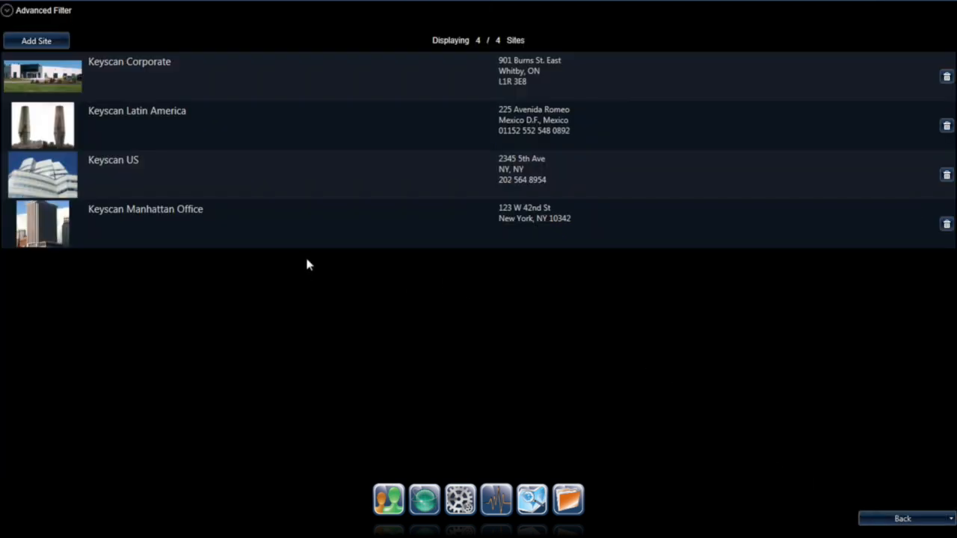
Step: Open Hardware Setup for Keyscan Manhattan Office, showing its empty unit list and hardware types
click(292, 238)
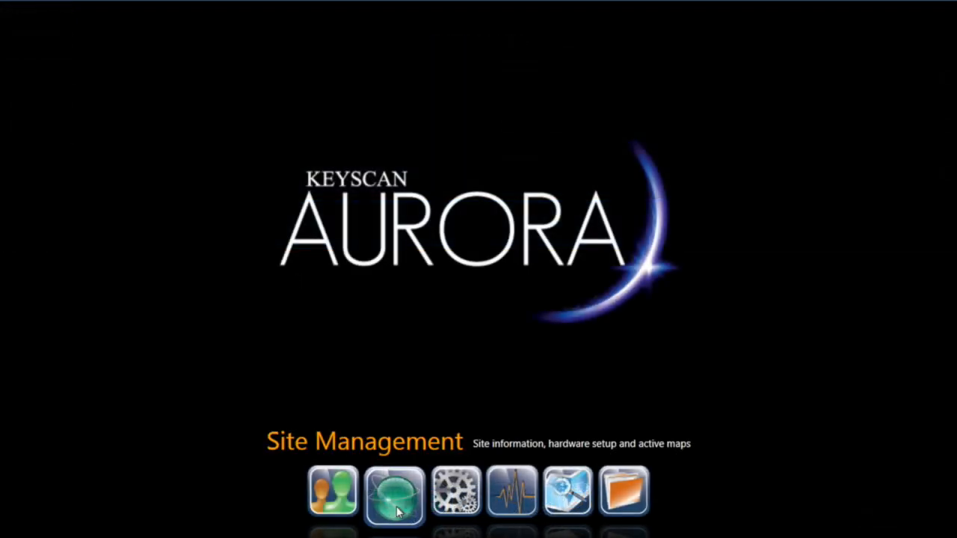
click(396, 507)
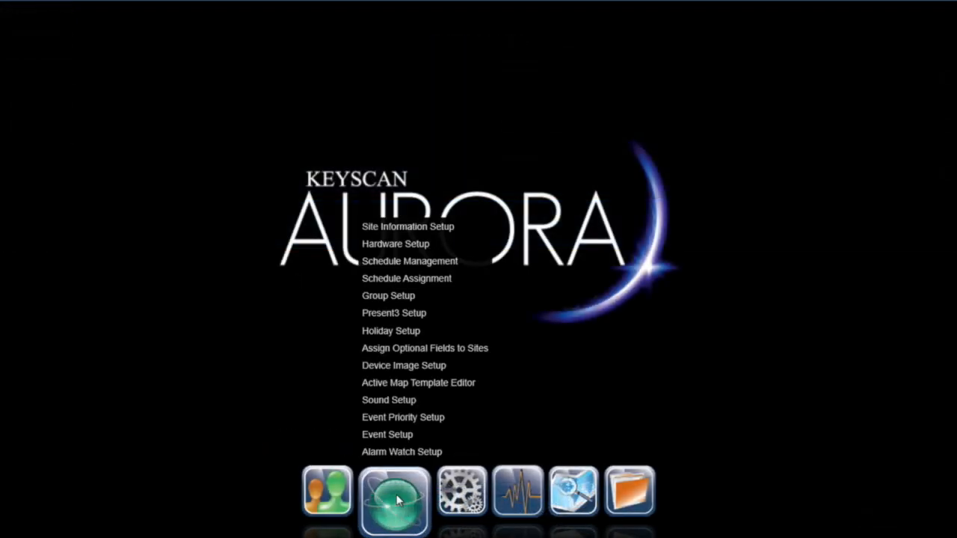
click(403, 243)
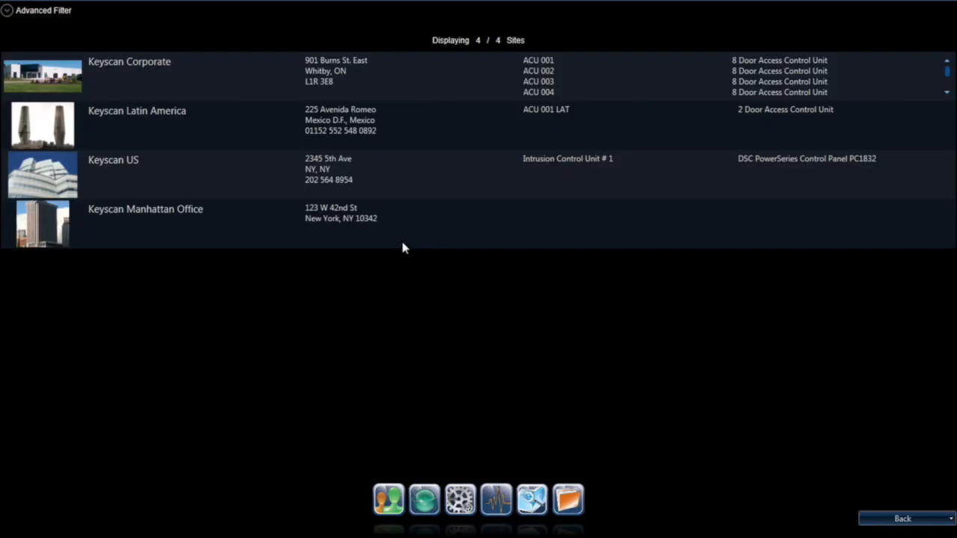
double_click(210, 219)
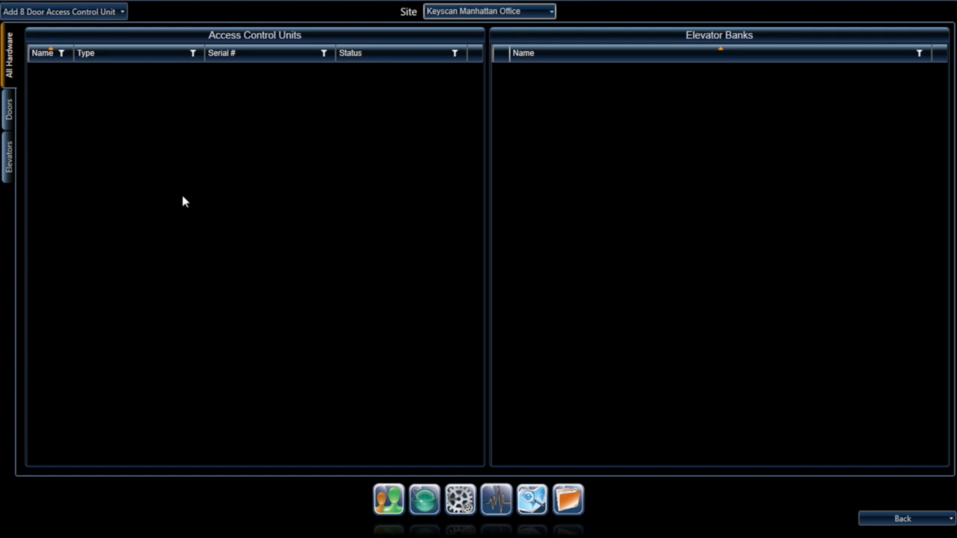
click(123, 15)
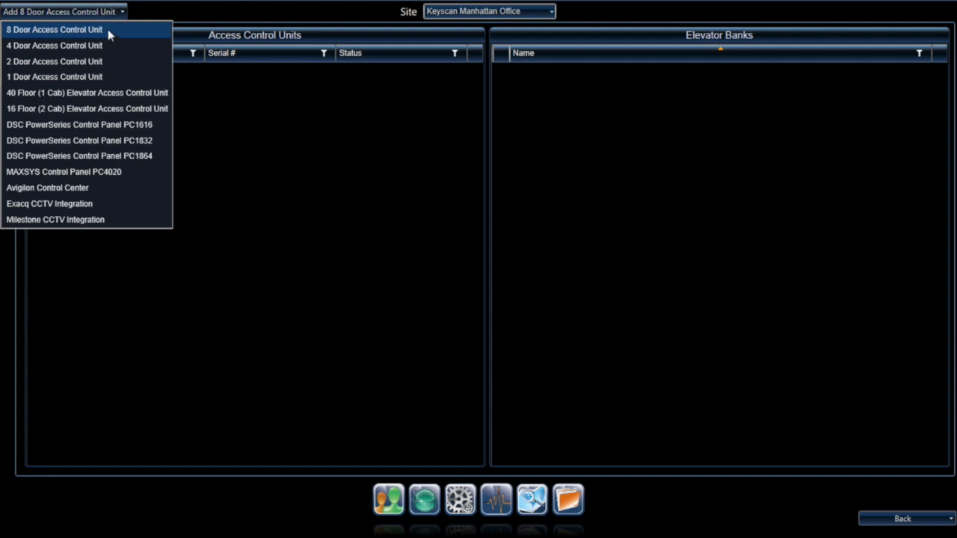
Step: Add an 8 Door Access Control Unit and confirm its installation
click(107, 29)
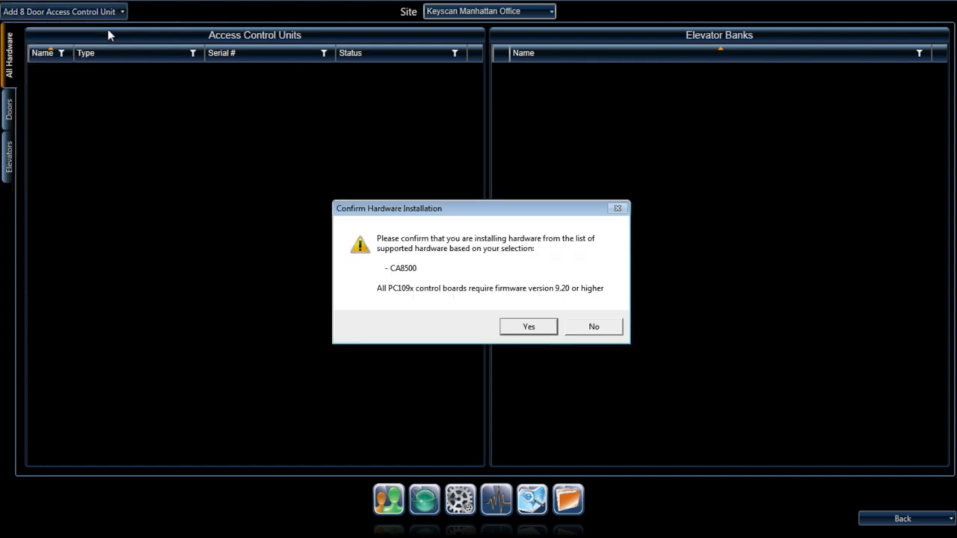
click(531, 327)
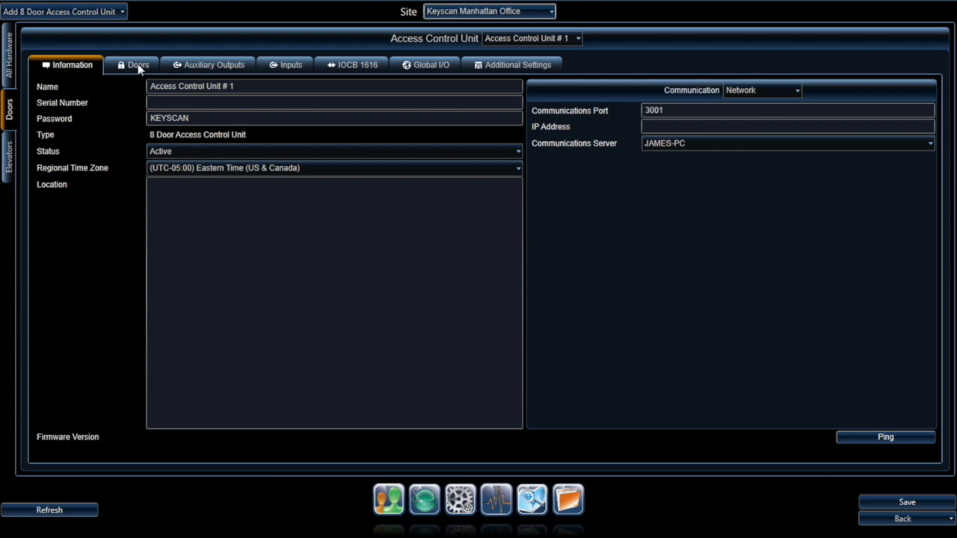
Step: Browse the unit's outputs, inputs, IOCB 1616, I/O rules and additional tabs, then select its Name
click(214, 66)
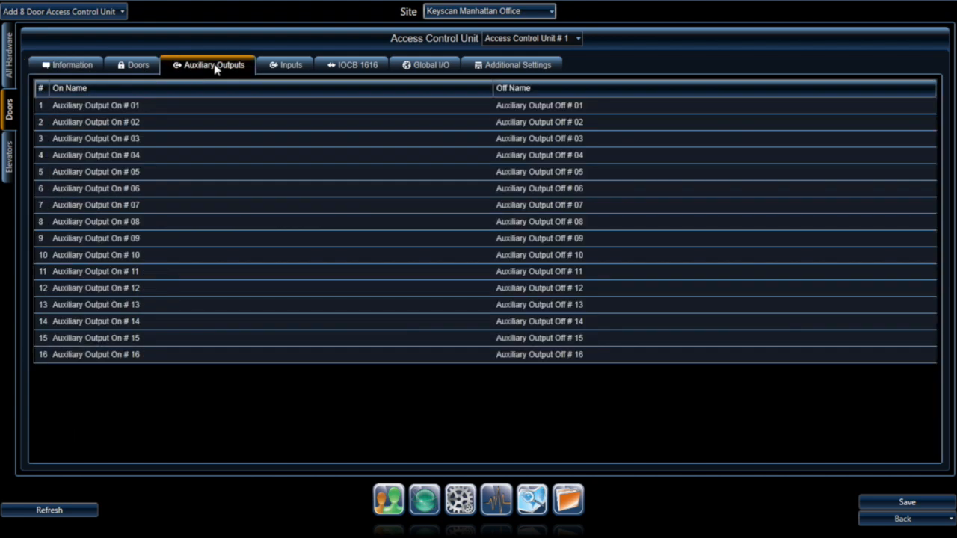
click(281, 66)
click(355, 68)
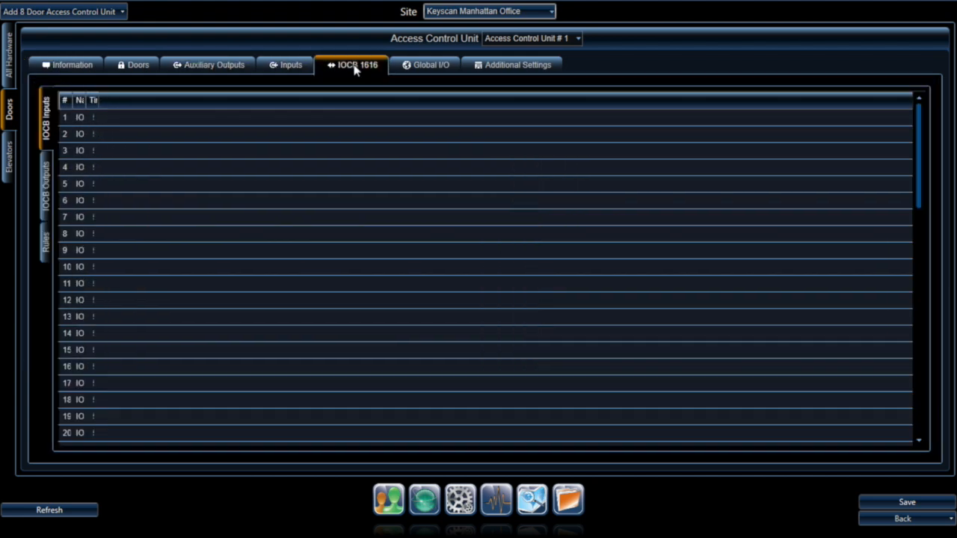
click(426, 66)
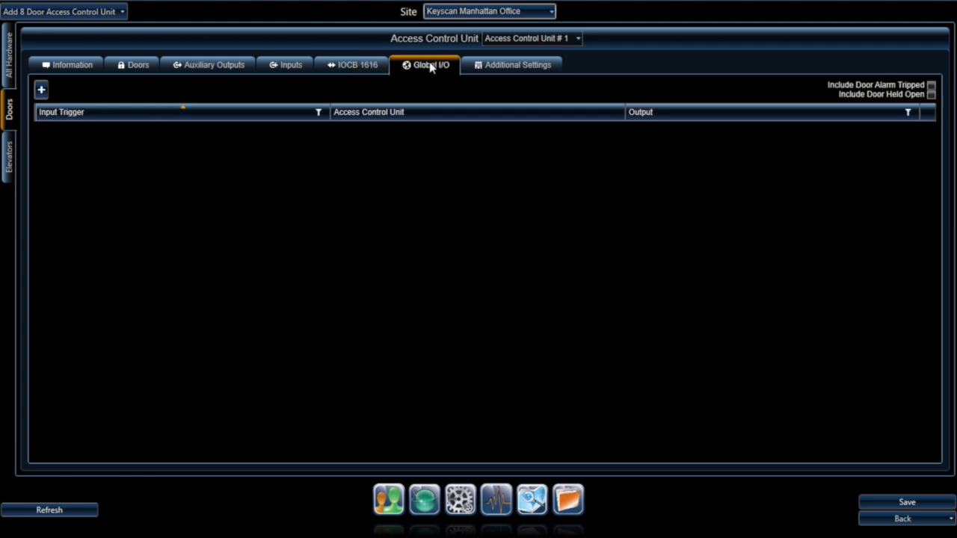
click(511, 68)
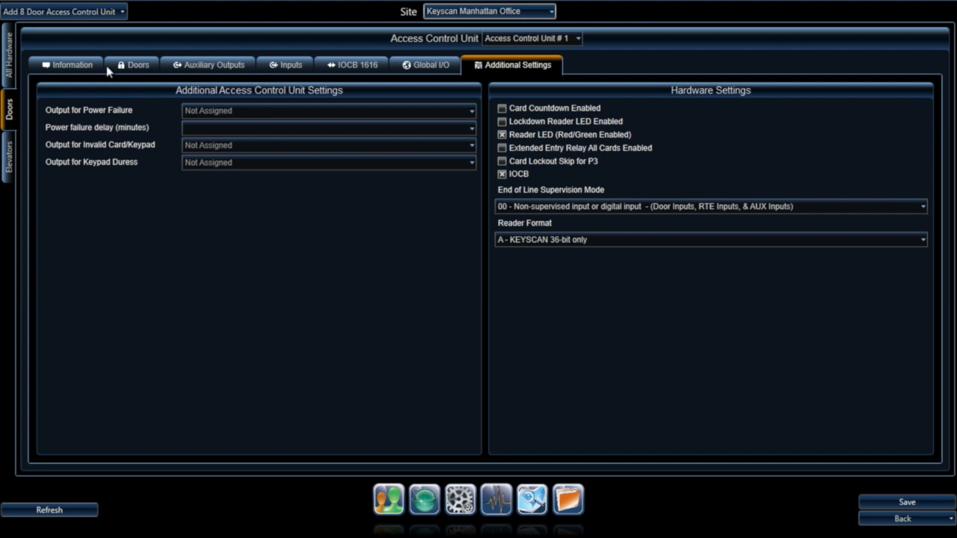
click(77, 67)
click(262, 85)
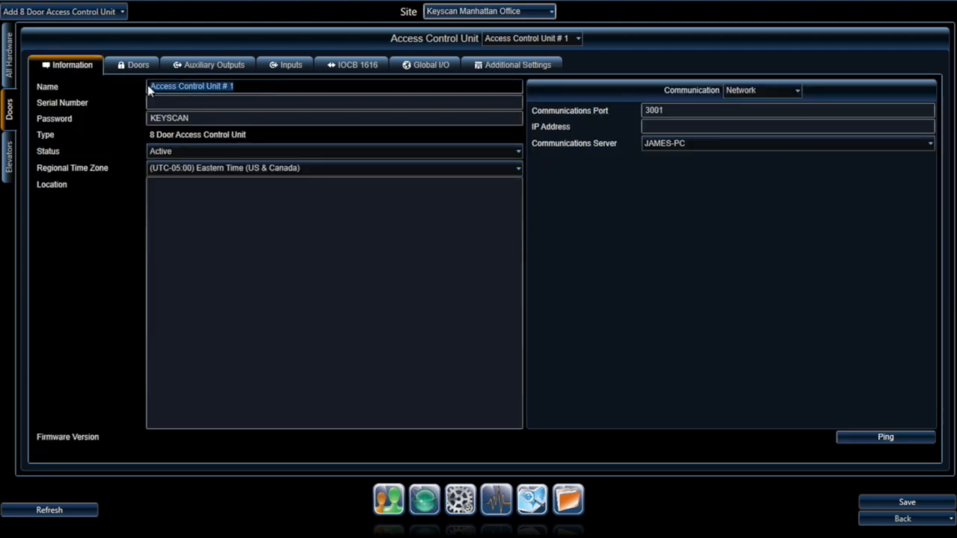
Step: Name the unit ACU1 3rd floor executive and give it serial number ACE1004
text(ACU)
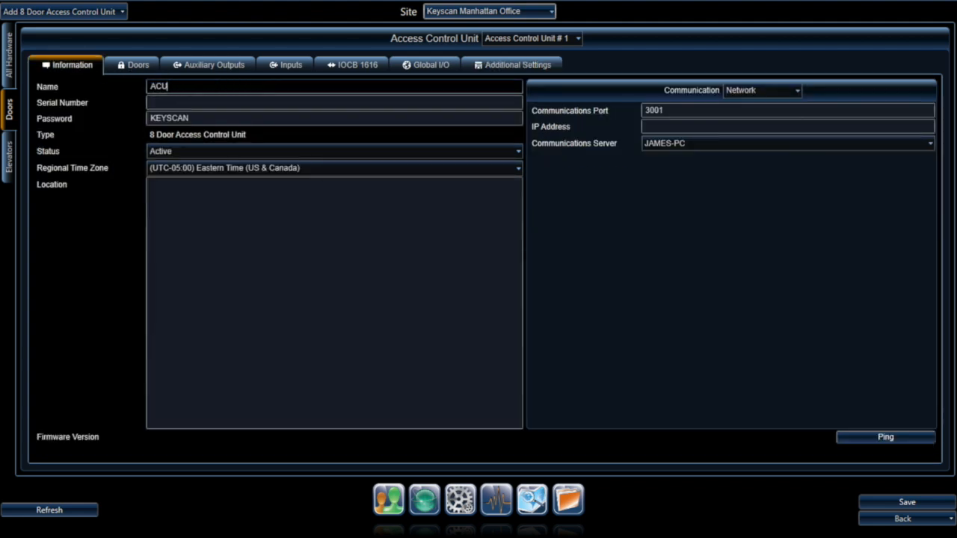
text(1 3rd floor executive)
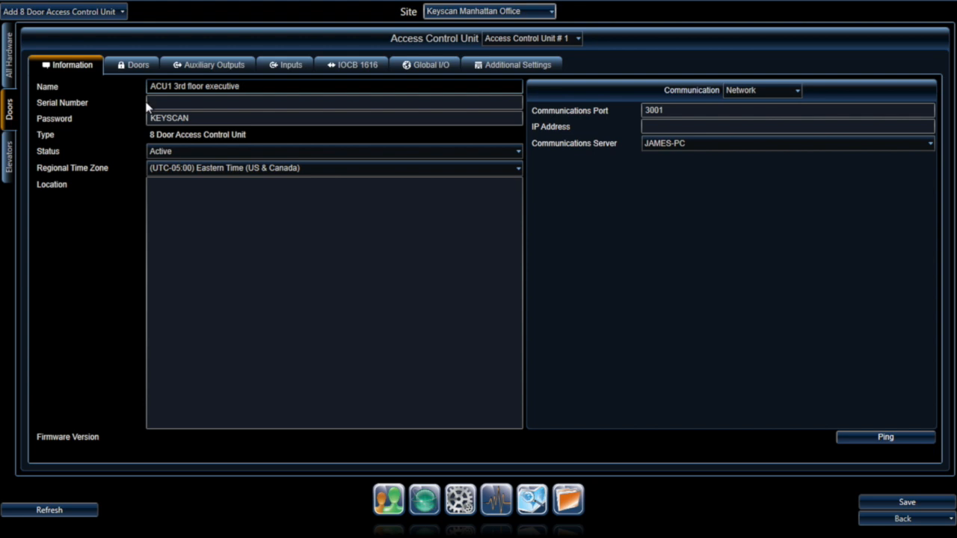
click(172, 103)
text(ACU)
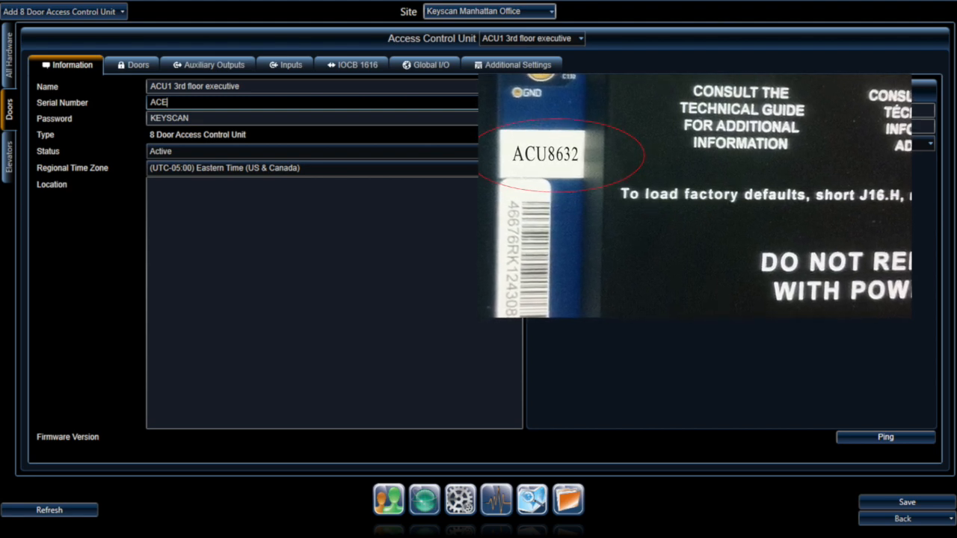
key(BackSpace)
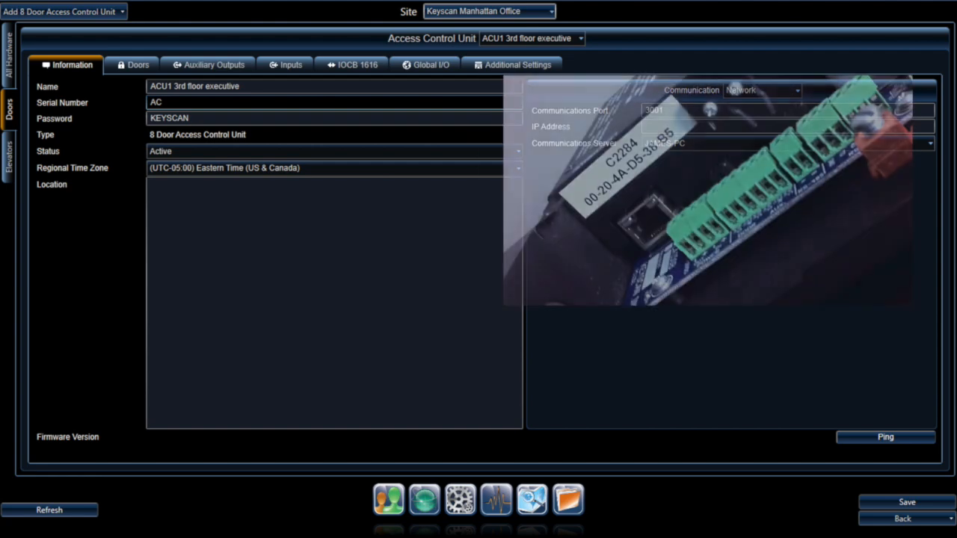
text(E1004)
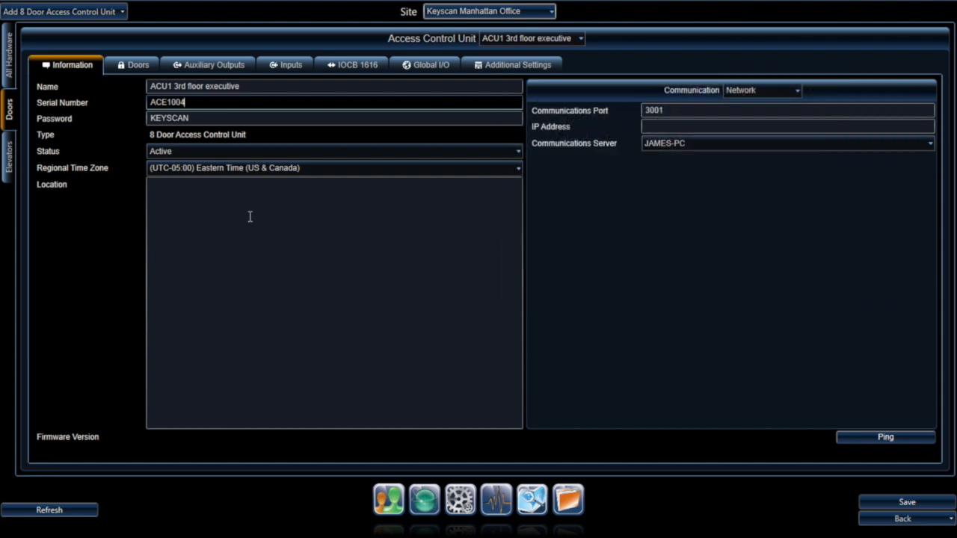
Step: Keep status Active and Eastern Time zone, and set the location to 3rd floor IT Room
click(192, 117)
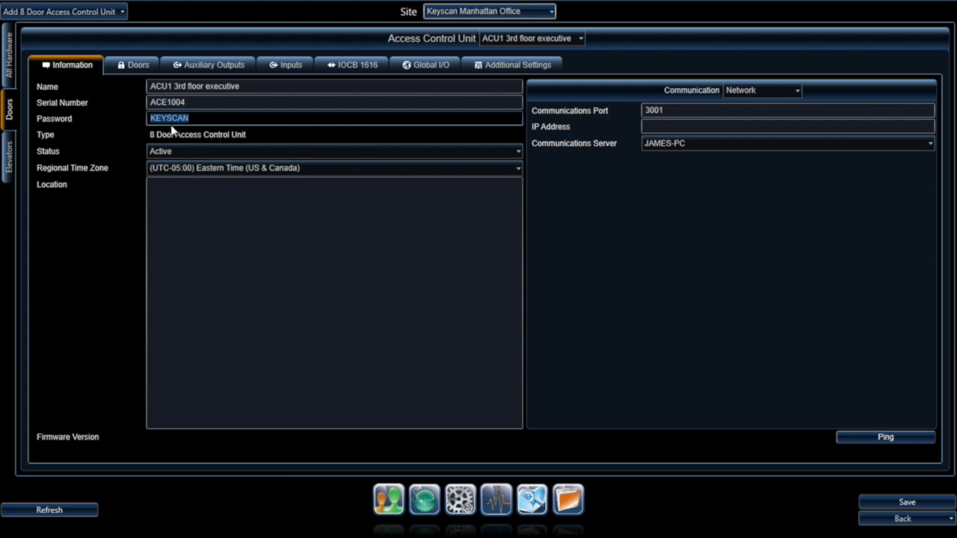
click(208, 153)
click(208, 153)
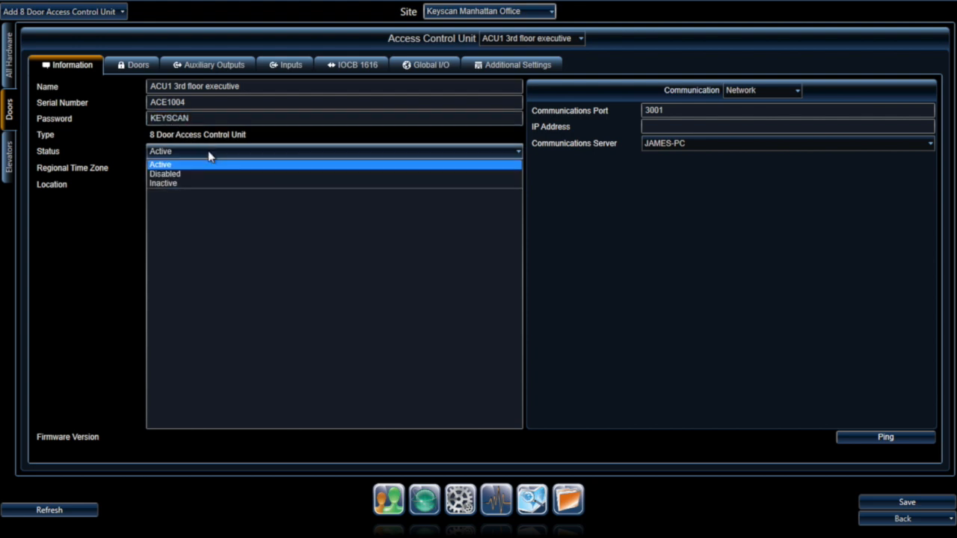
click(208, 153)
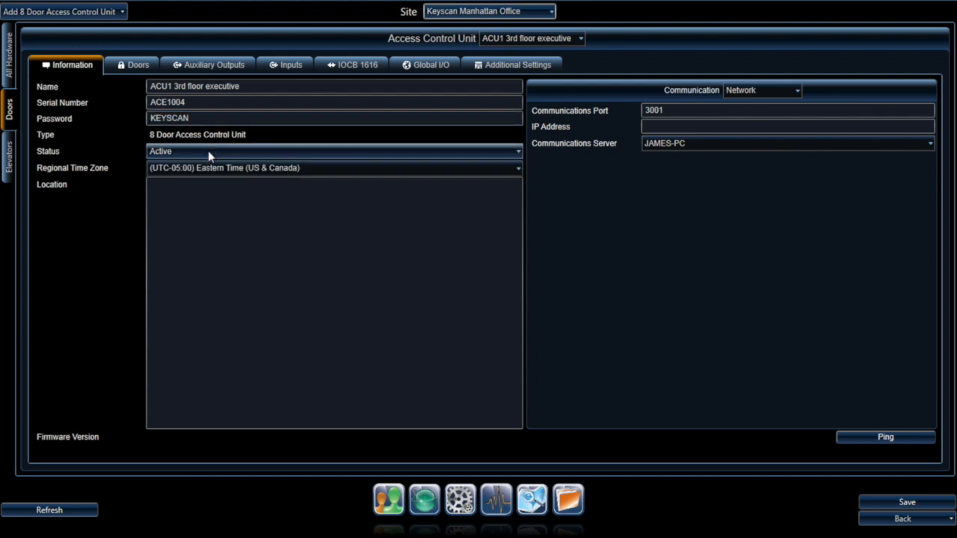
click(318, 169)
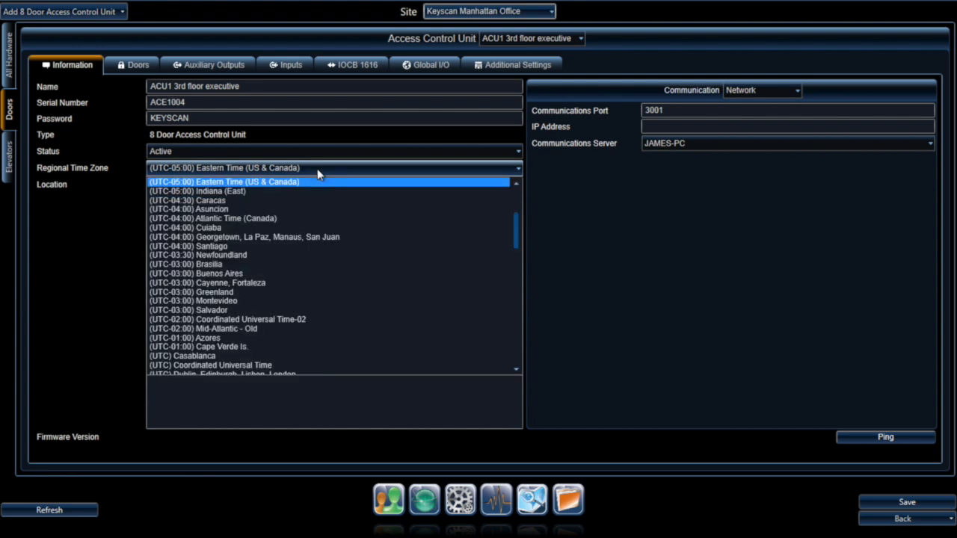
click(311, 192)
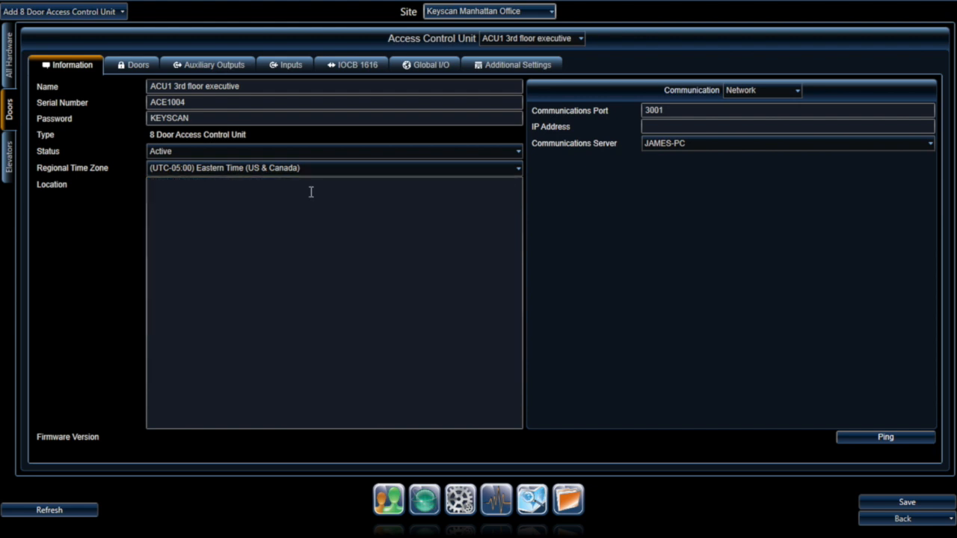
click(219, 192)
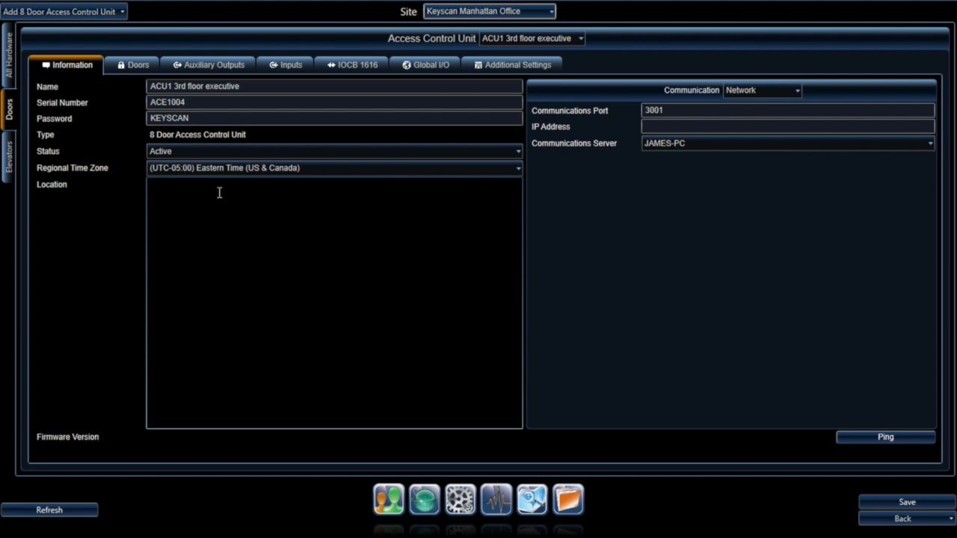
text(3rd floor IT Room)
click(576, 185)
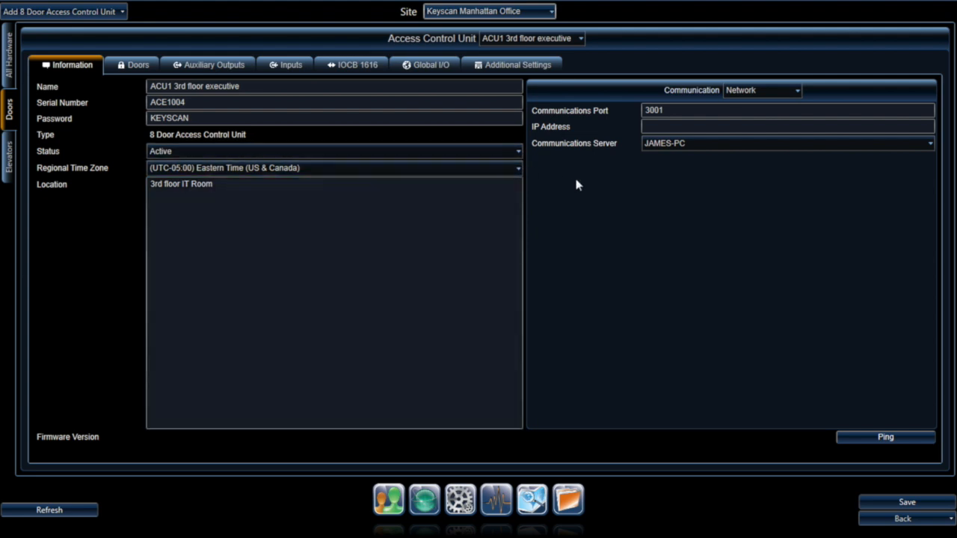
Step: Keep Network communication on port 3001 and enter IP address 192.173.1.10
click(789, 91)
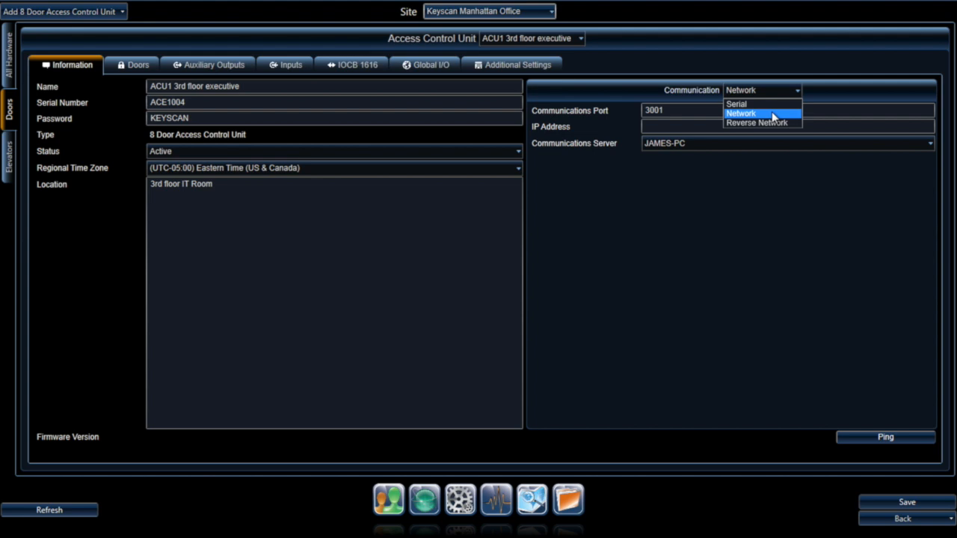
click(774, 115)
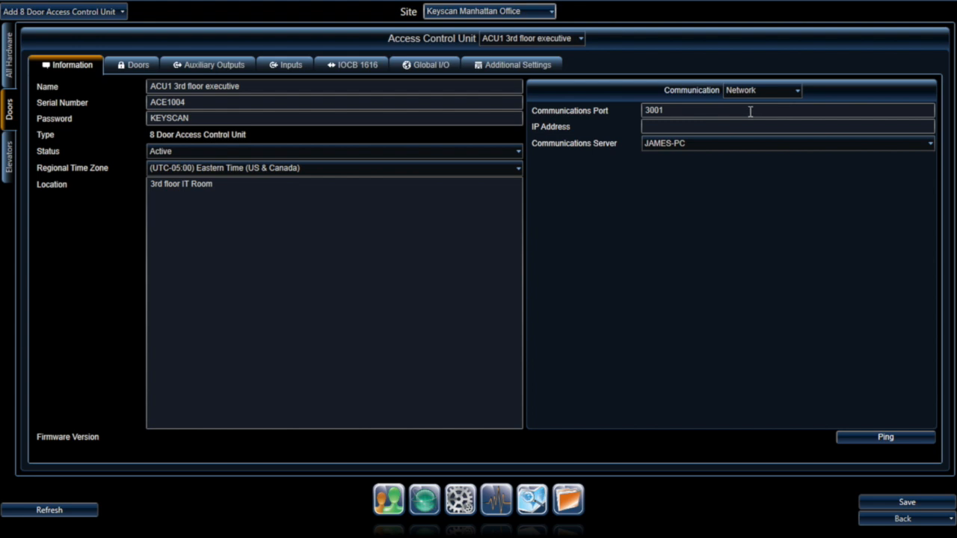
double_click(680, 110)
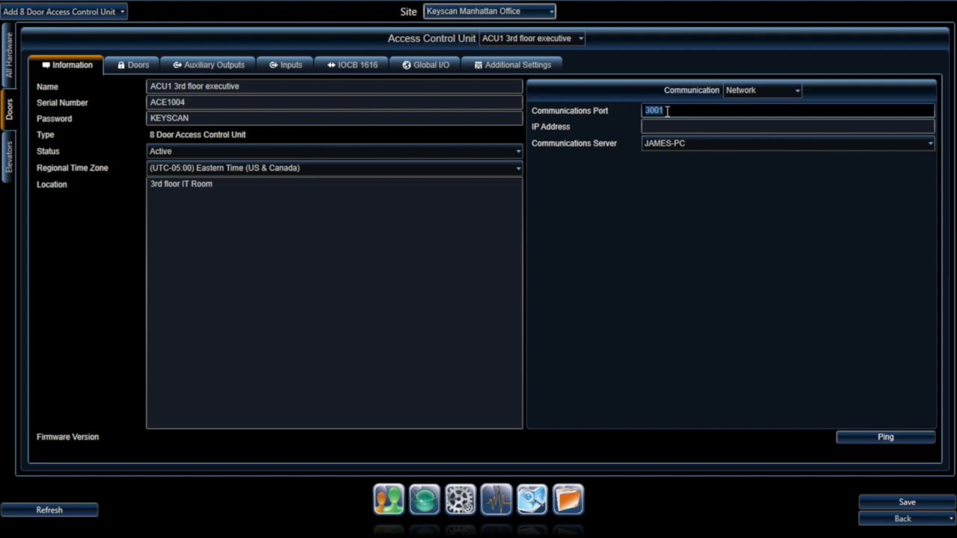
click(666, 111)
click(665, 127)
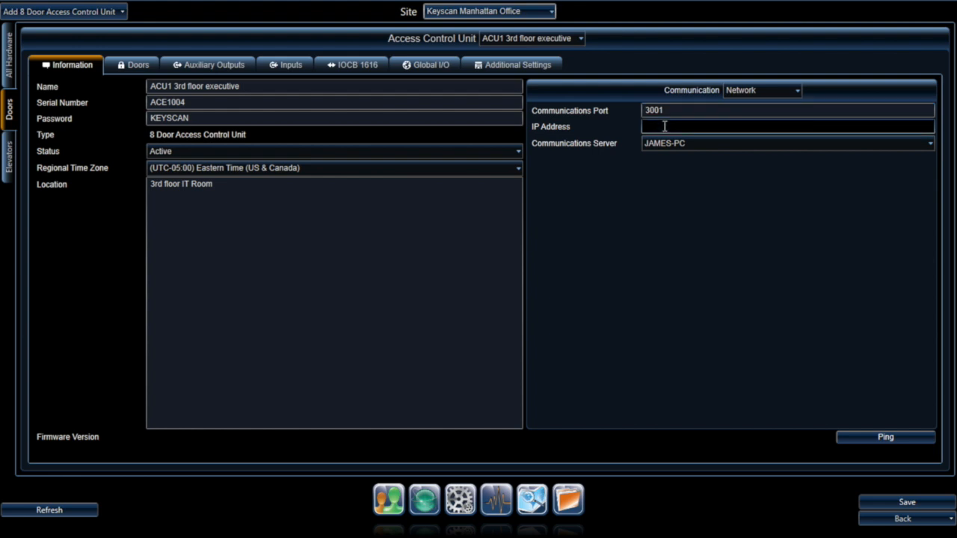
text(192.173)
text(.10)
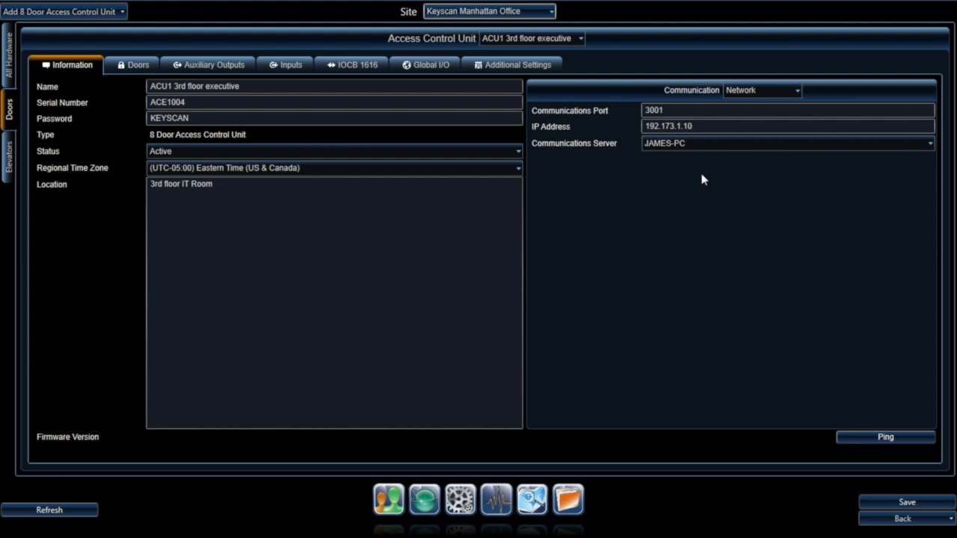
Step: Set JAMES-PC as the communications server and show the unit's doors and readers
click(705, 145)
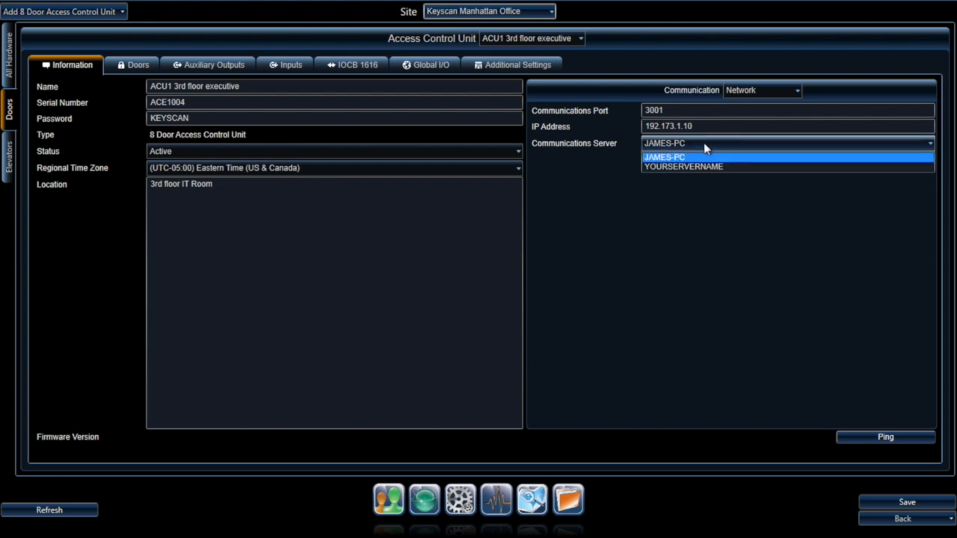
click(710, 167)
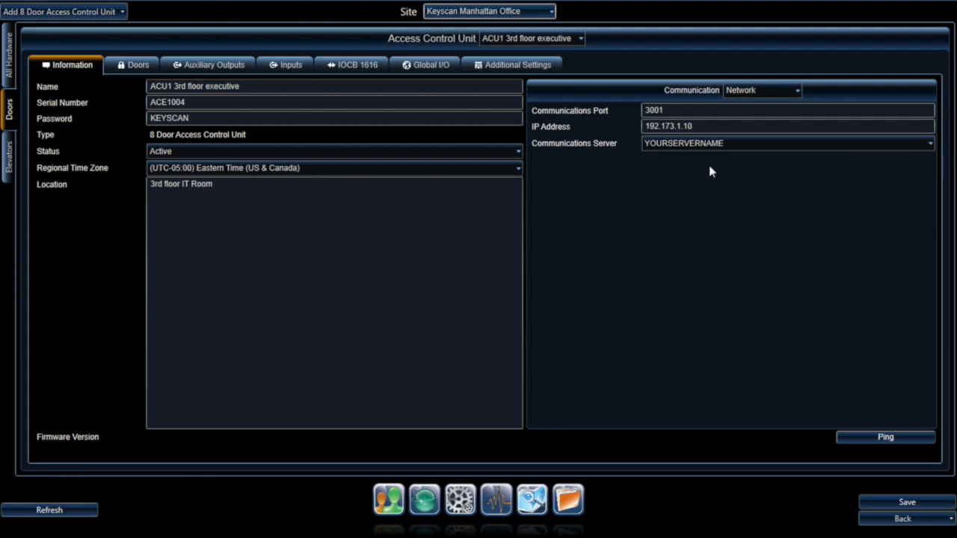
click(744, 149)
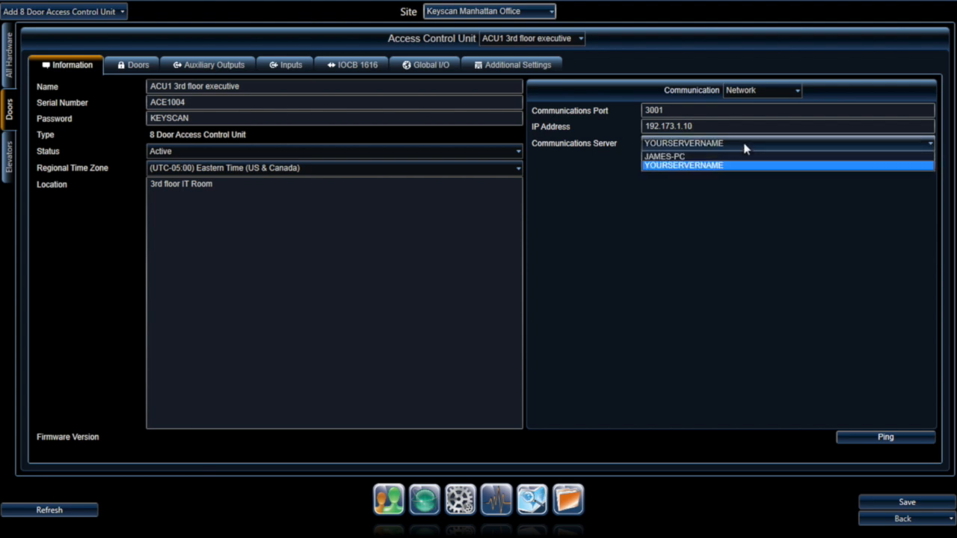
click(700, 159)
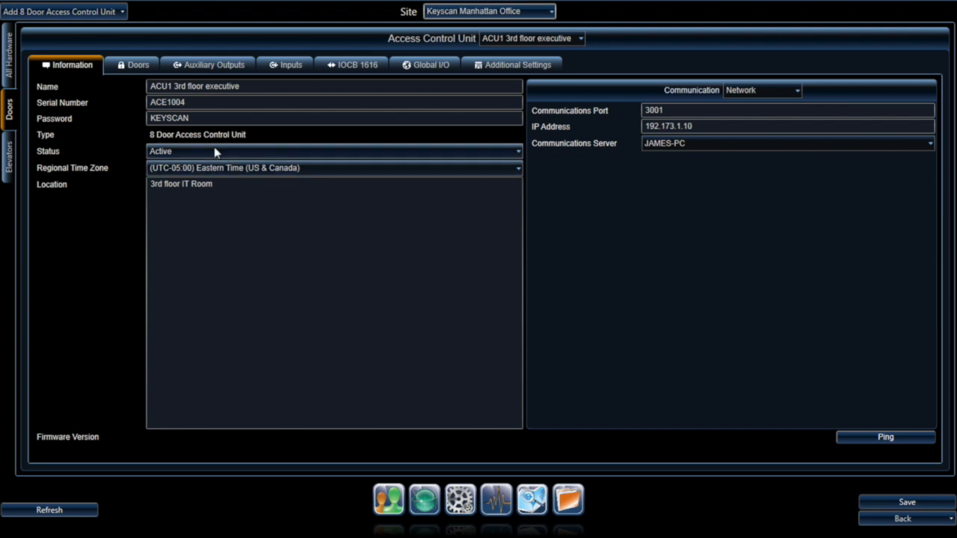
click(134, 67)
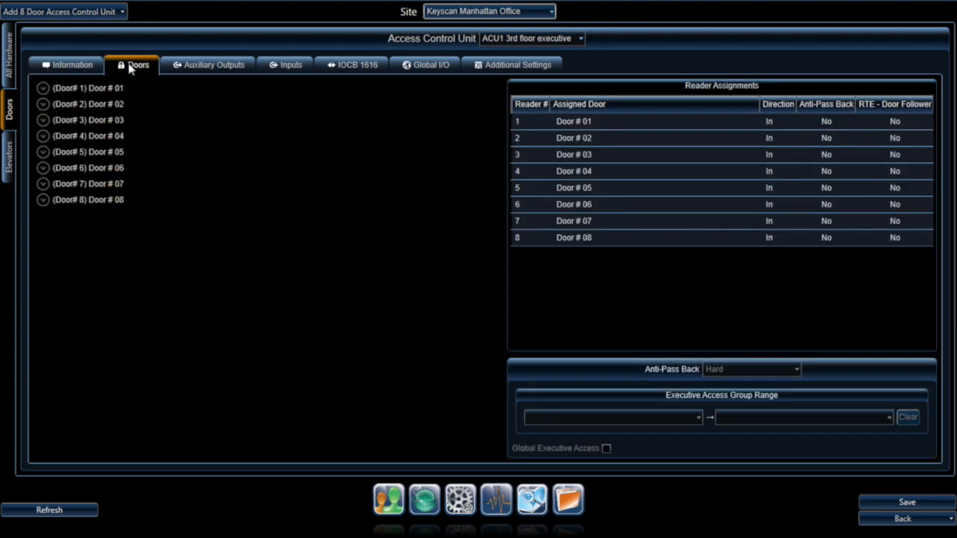
click(42, 89)
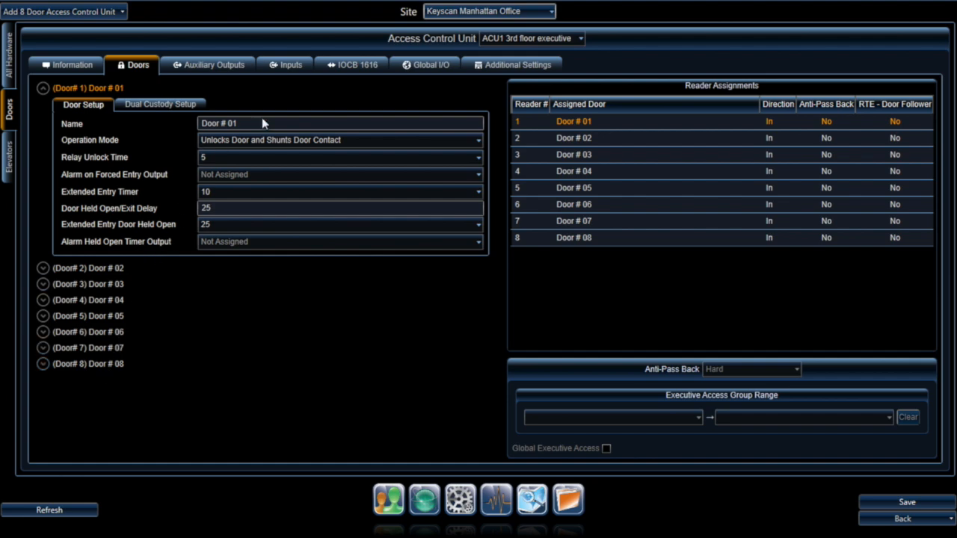
click(234, 123)
text(CE)
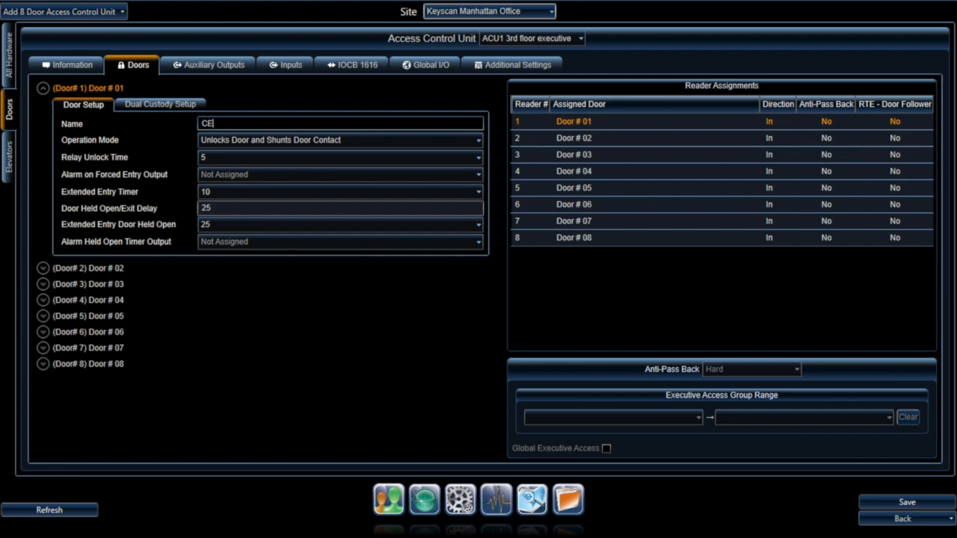
text(Os Office)
click(361, 144)
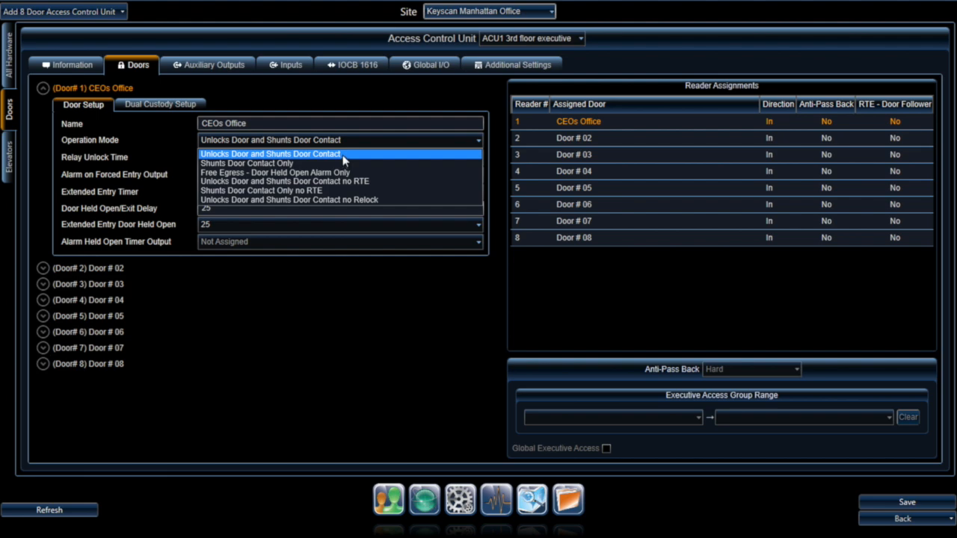
click(344, 155)
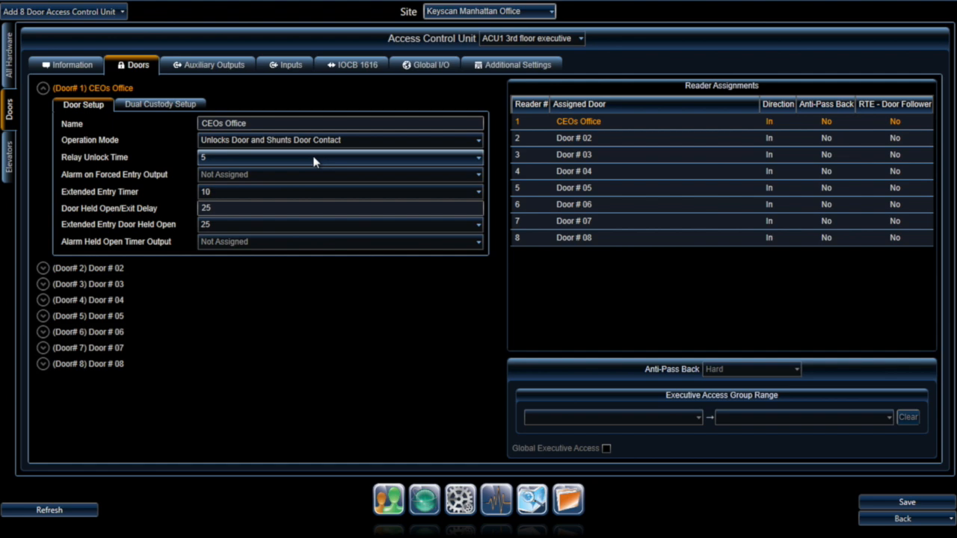
click(314, 162)
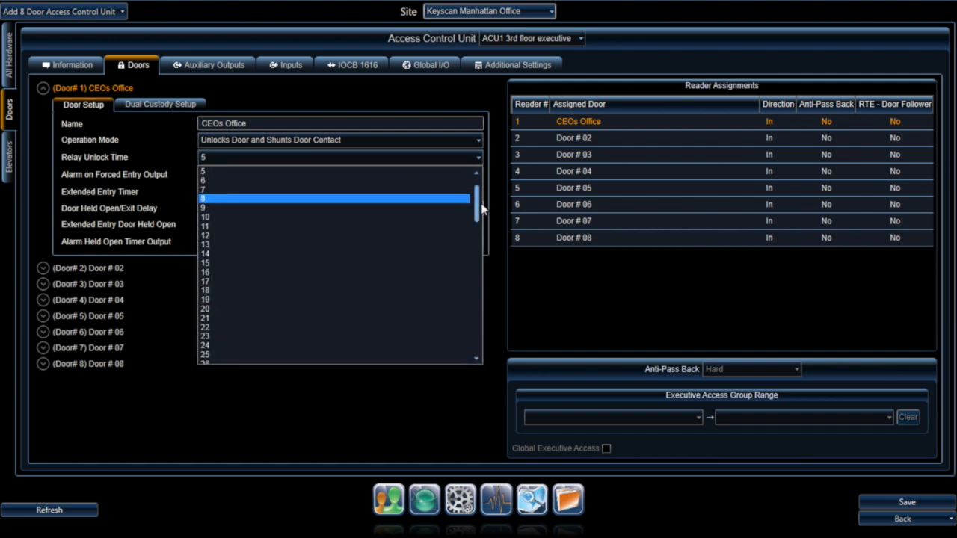
drag(476, 205, 433, 363)
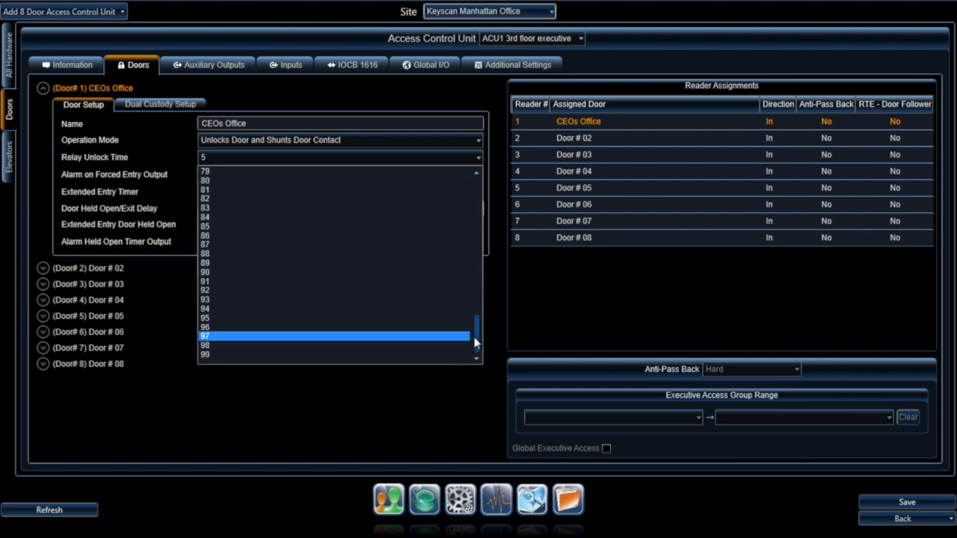
drag(474, 333, 476, 192)
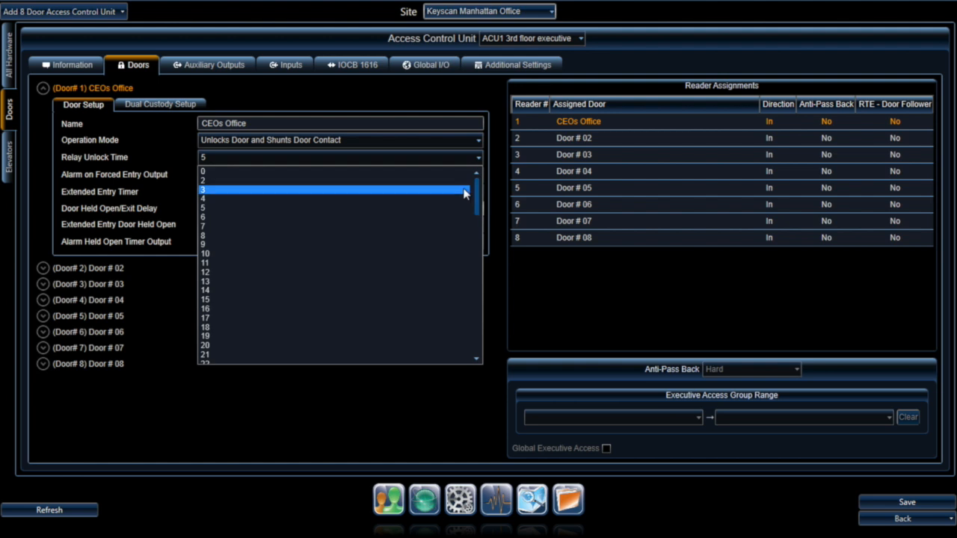
click(412, 211)
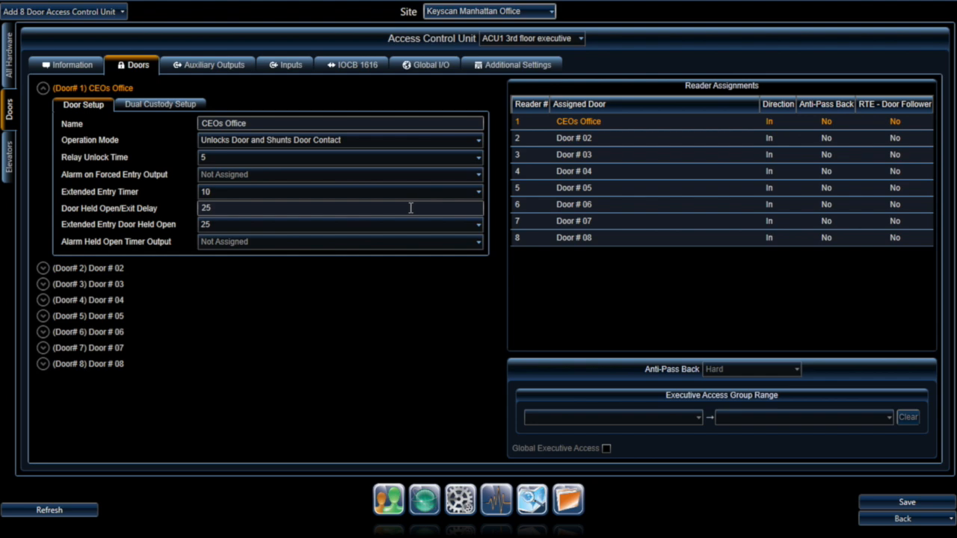
click(338, 176)
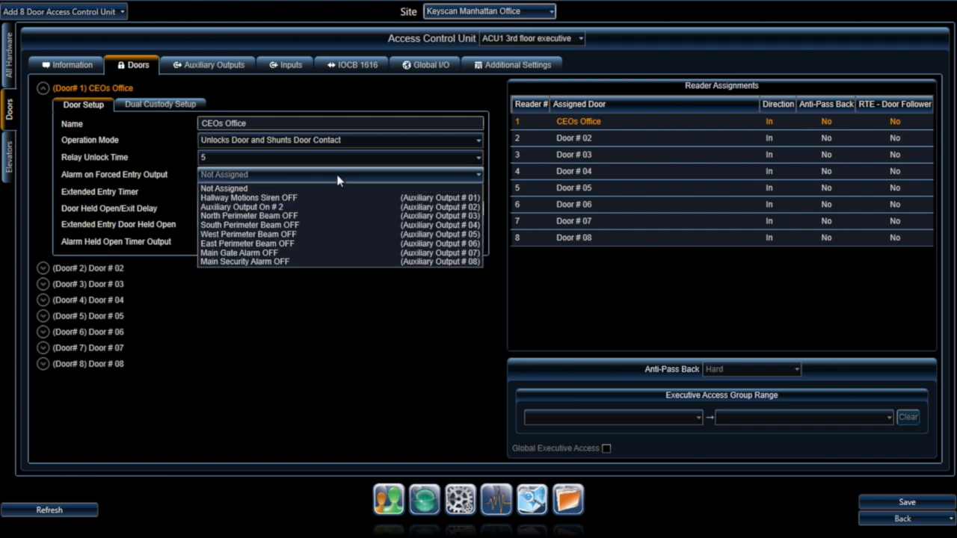
click(302, 262)
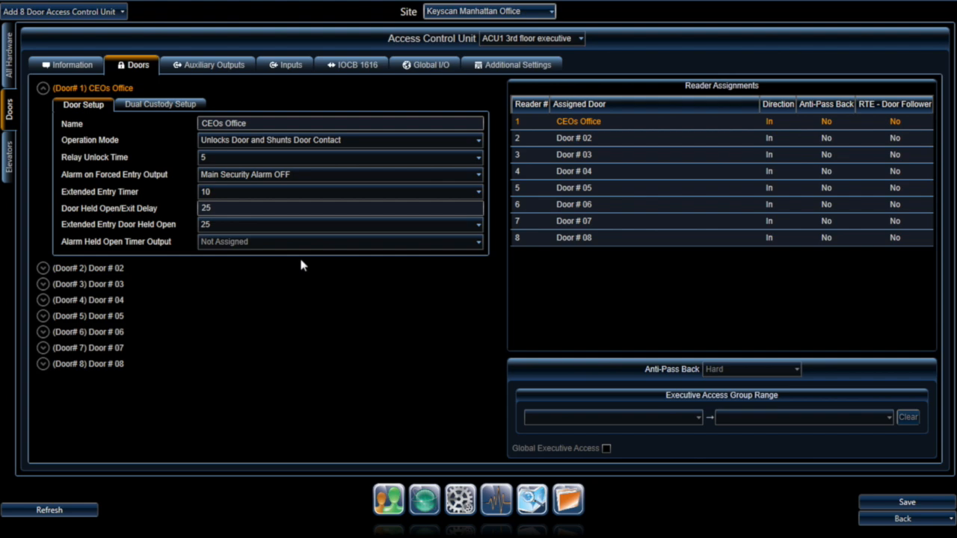
click(299, 178)
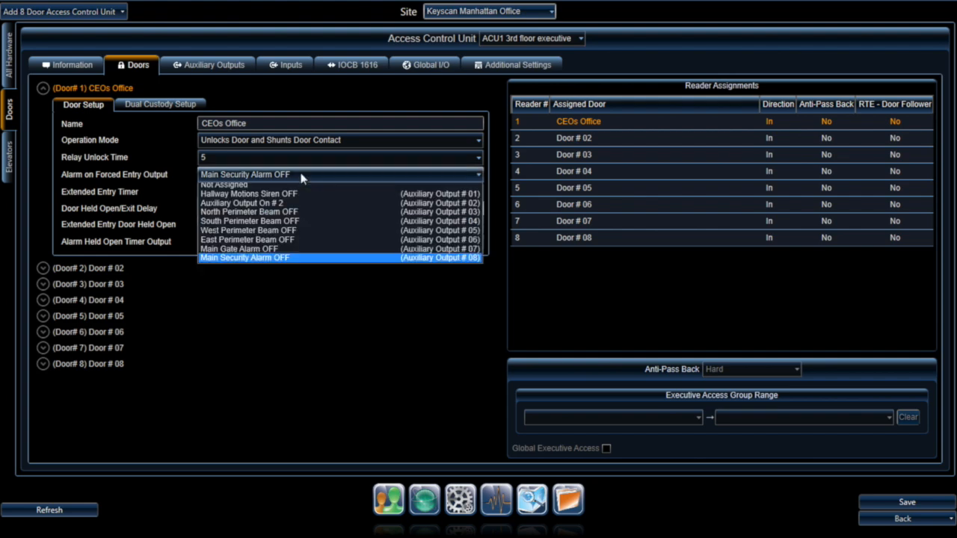
click(262, 189)
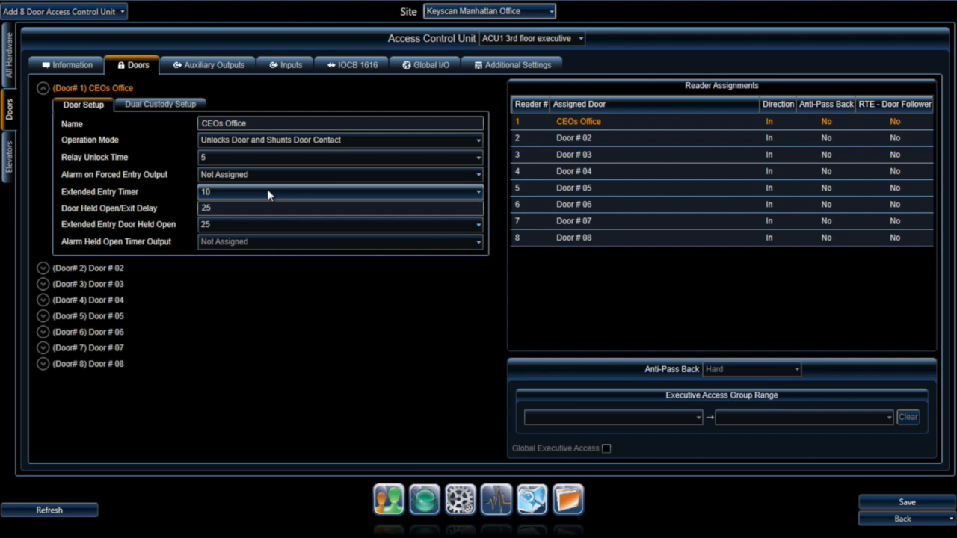
click(267, 191)
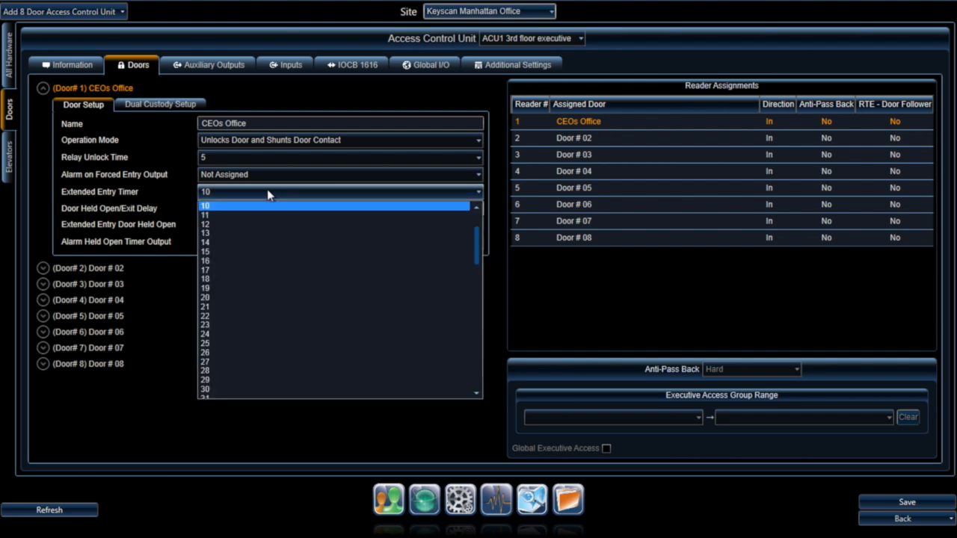
drag(476, 236, 481, 213)
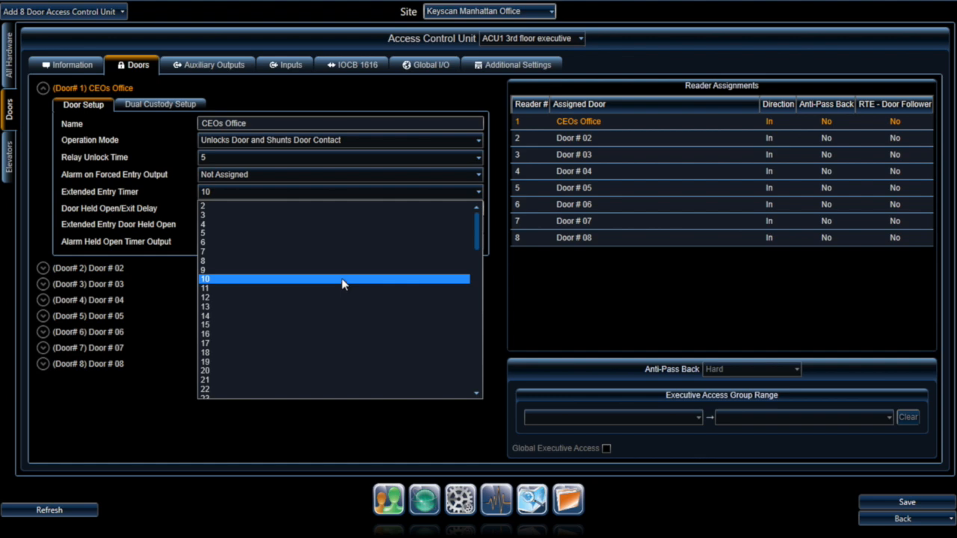
click(344, 279)
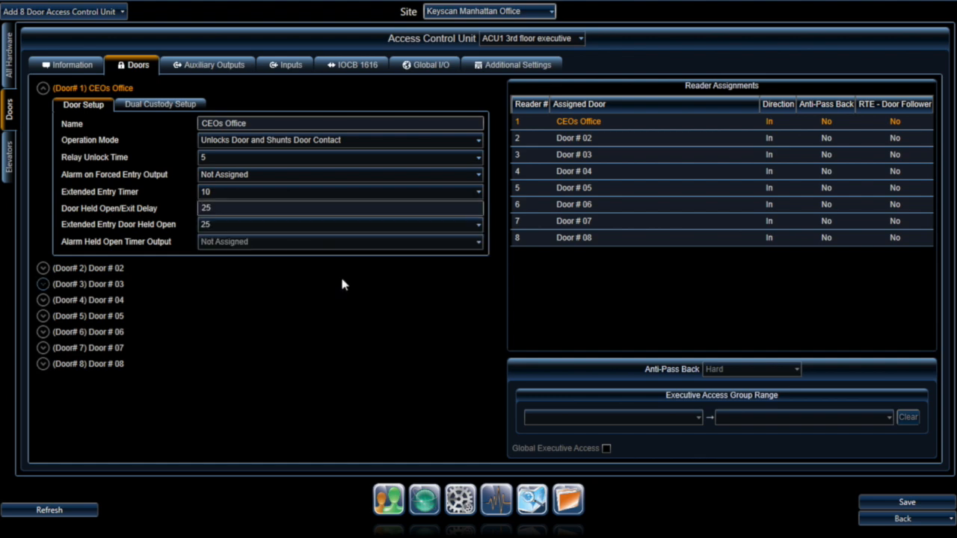
double_click(280, 208)
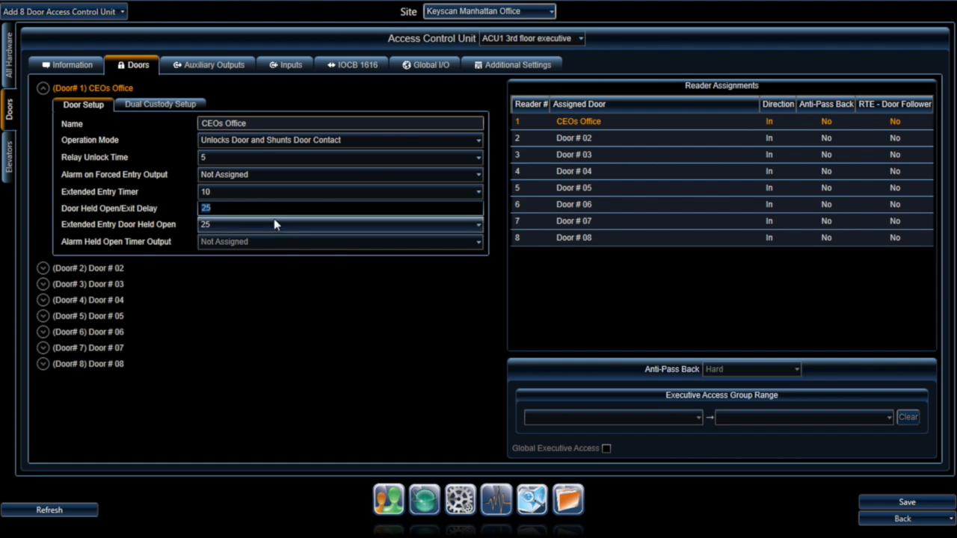
click(274, 222)
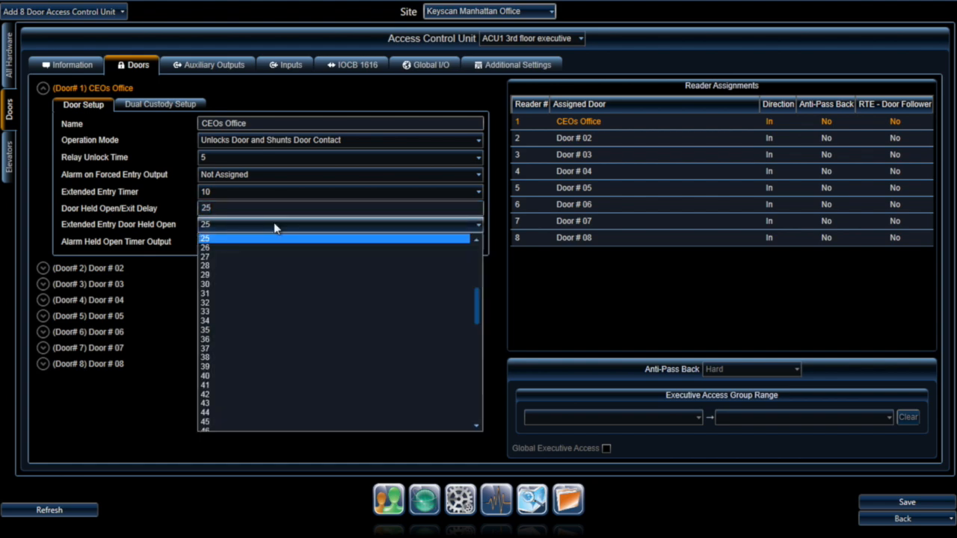
click(274, 222)
click(270, 224)
click(271, 228)
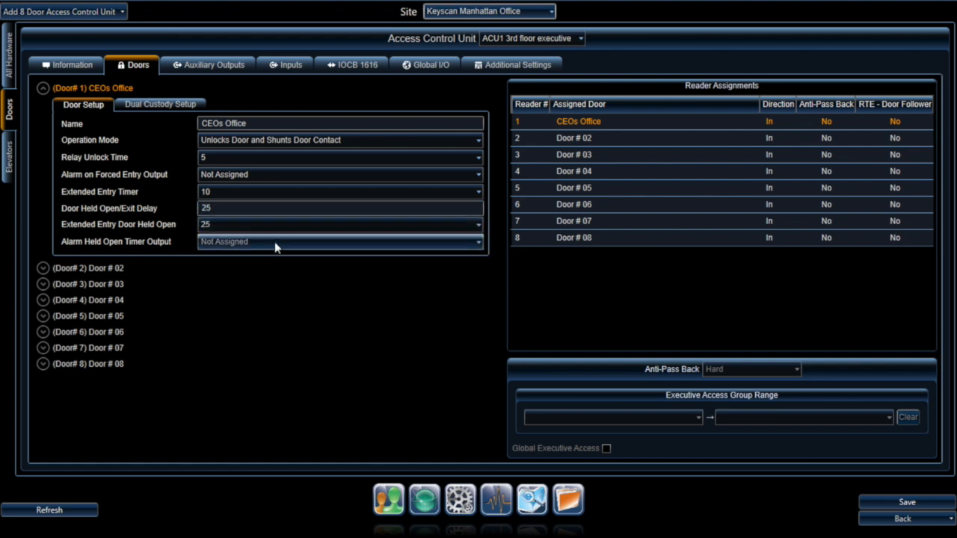
click(275, 241)
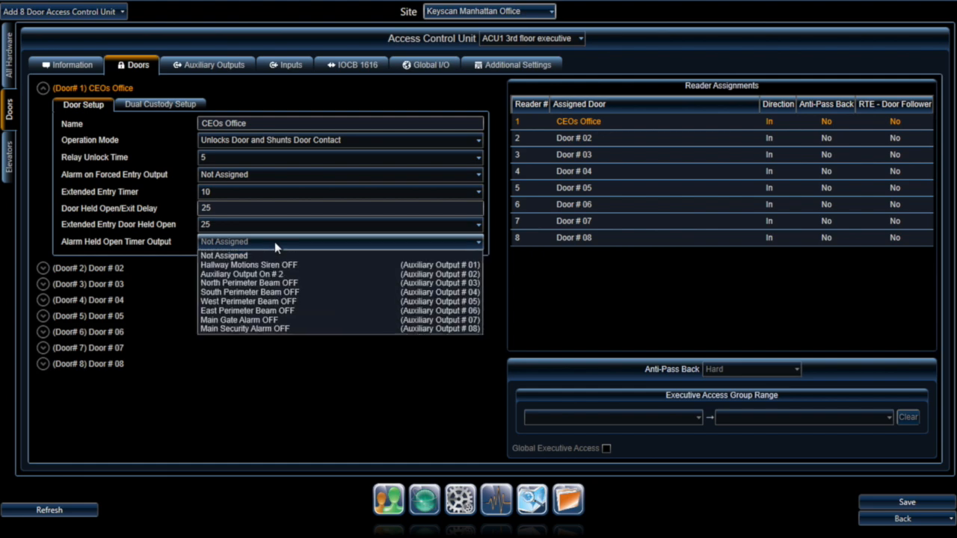
click(274, 241)
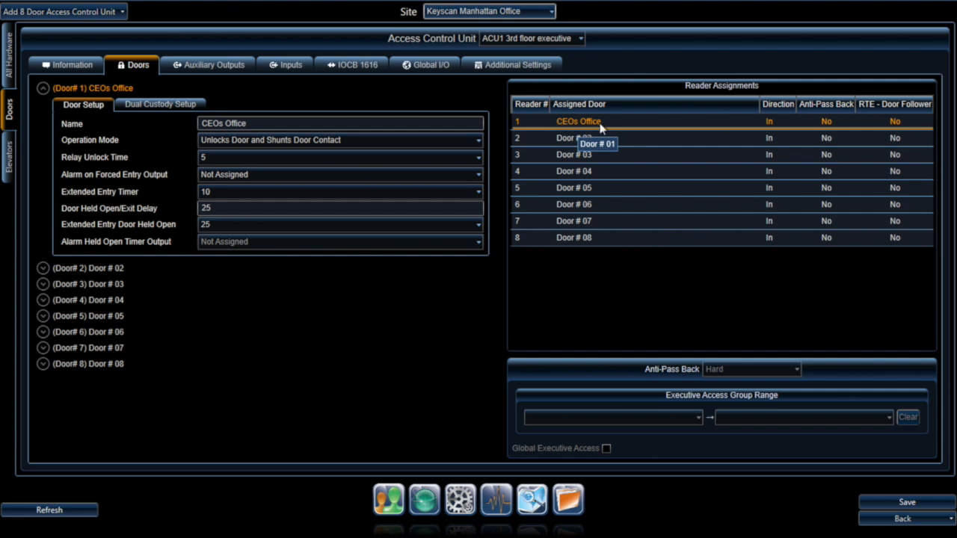
Step: Keep the CEOs Office reader's direction In, check its Anti-Pass Back and RTE settings, then list auxiliary outputs
click(779, 125)
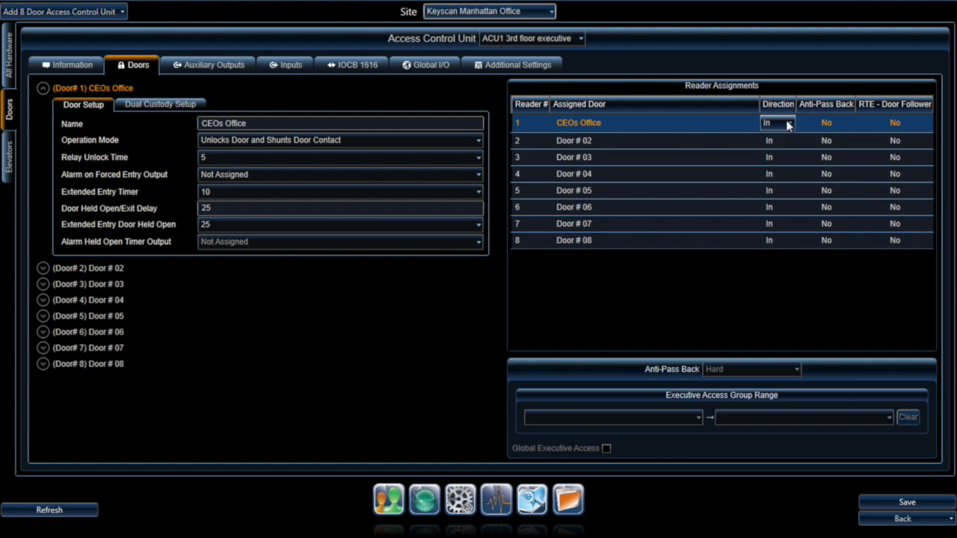
click(787, 124)
click(787, 125)
click(841, 124)
click(923, 125)
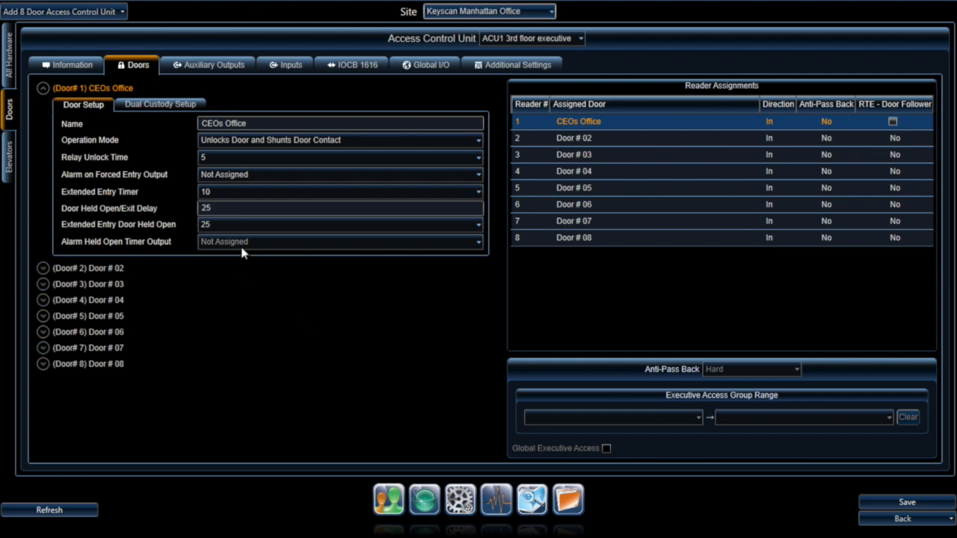
click(219, 66)
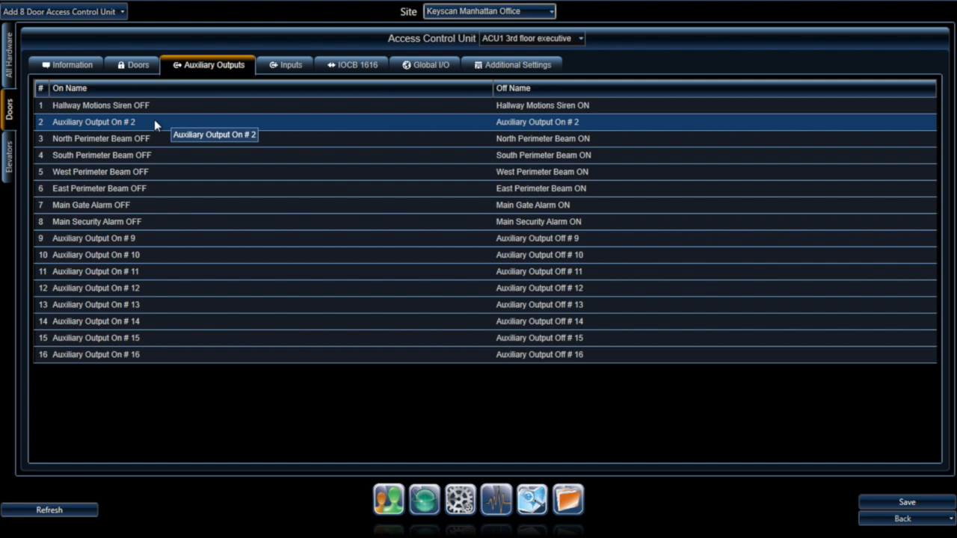
Step: Change auxiliary output 2's On Name to 'Reception Panic Button Siren OFF', leaving its off name unchanged
click(110, 123)
text(Re)
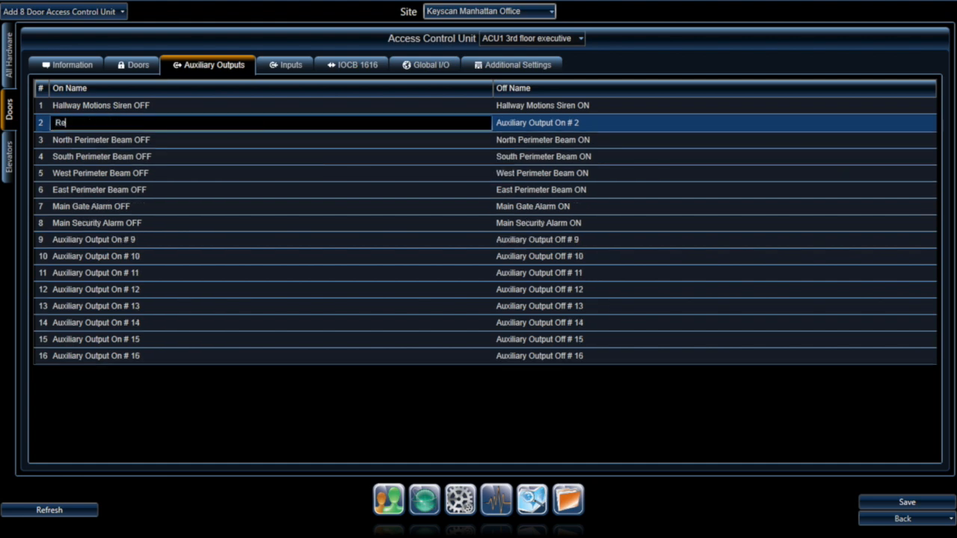
text(ception Panic Button S)
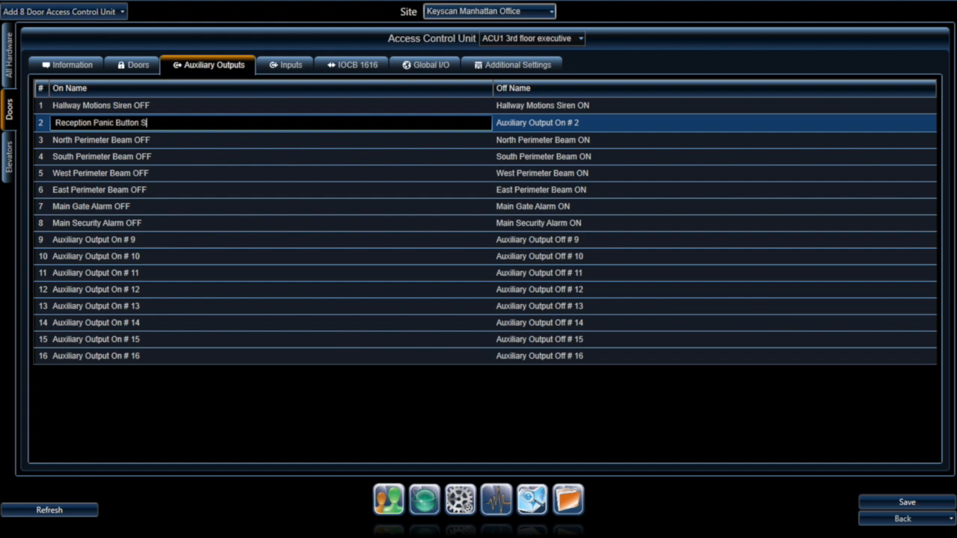
text(iren OFF)
key(Tab)
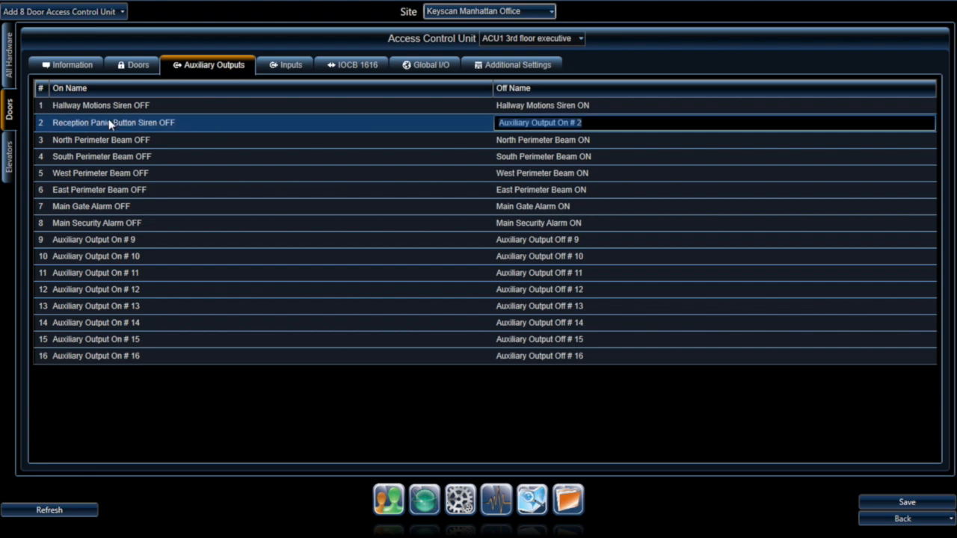
Step: On the Inputs list, rename Input # 01 to 'Reception Panic'
click(296, 66)
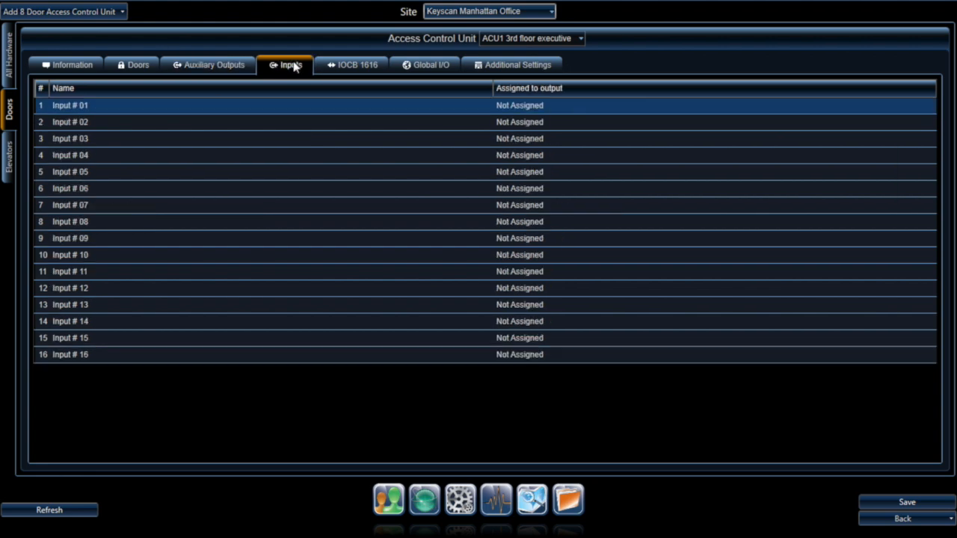
click(77, 105)
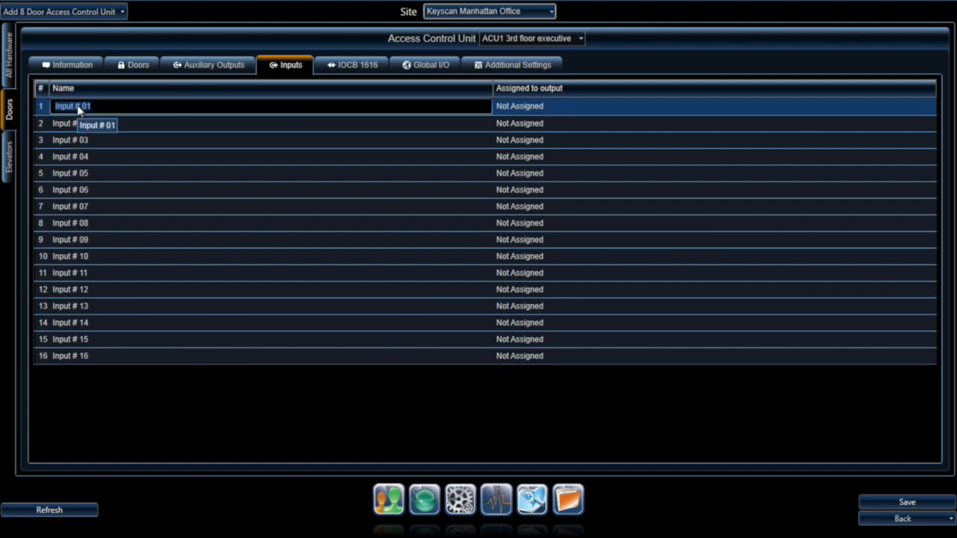
click(560, 106)
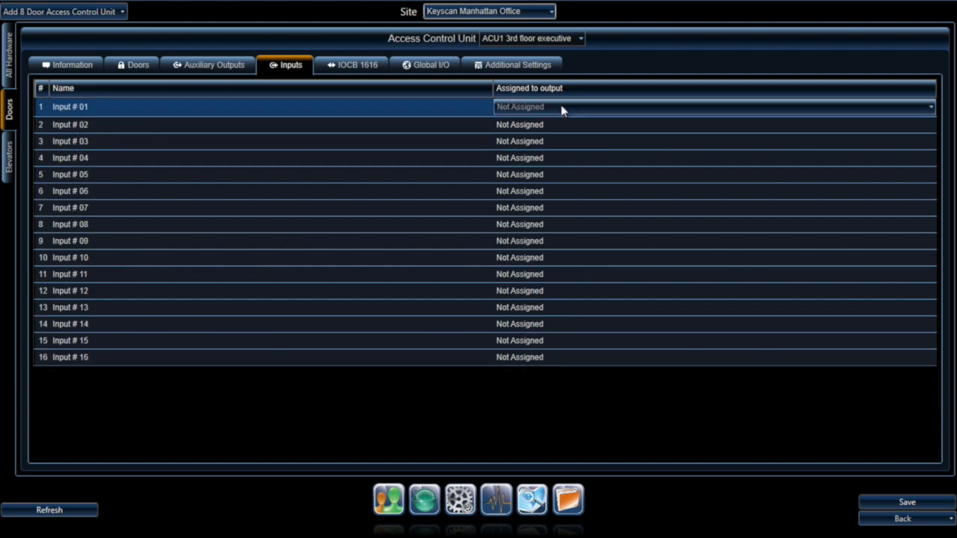
click(560, 105)
click(561, 108)
click(57, 105)
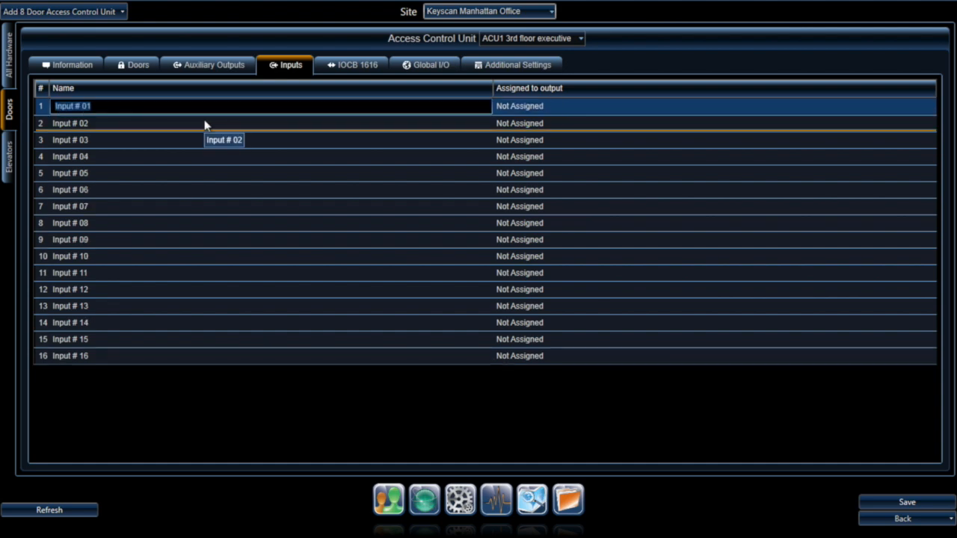
text(Reception Panic)
click(562, 106)
Step: Assign input 1 to the Main Security Alarm OFF output
click(561, 106)
click(545, 190)
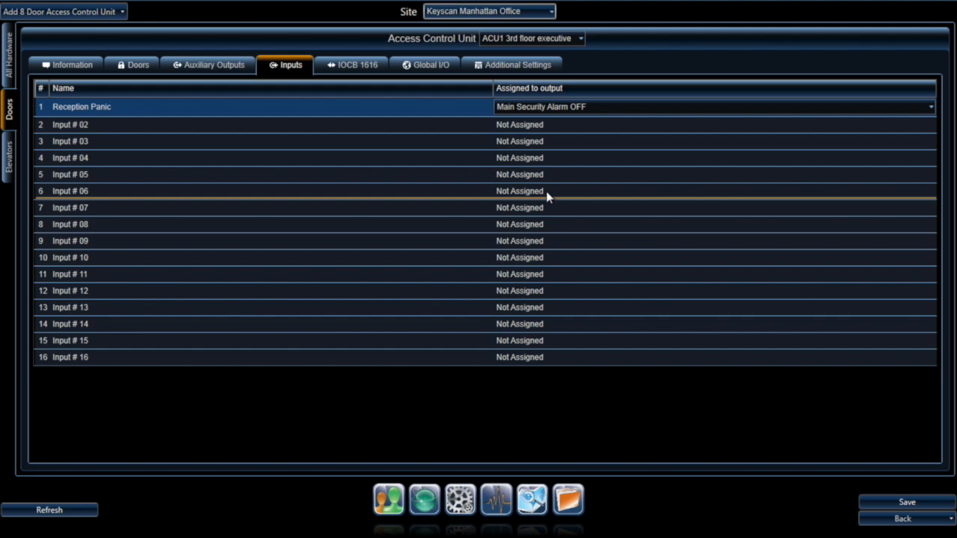
click(359, 67)
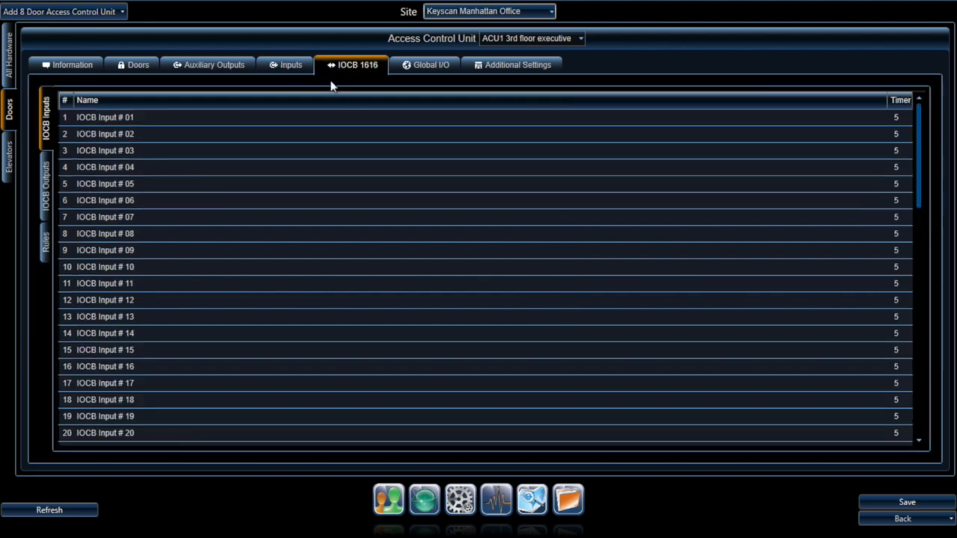
click(125, 118)
click(124, 117)
click(124, 137)
click(124, 138)
click(126, 154)
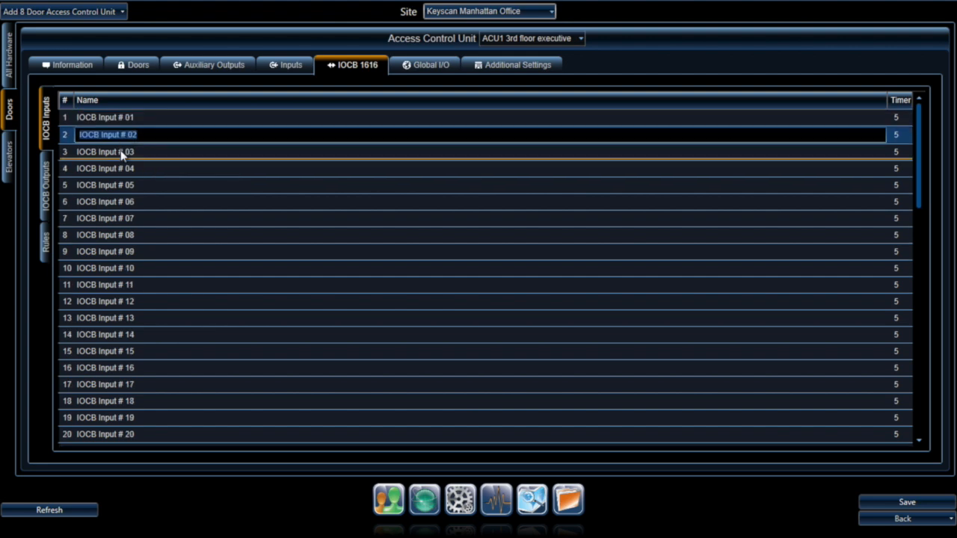
click(125, 153)
click(118, 172)
click(118, 172)
click(117, 186)
click(117, 185)
click(116, 201)
click(115, 201)
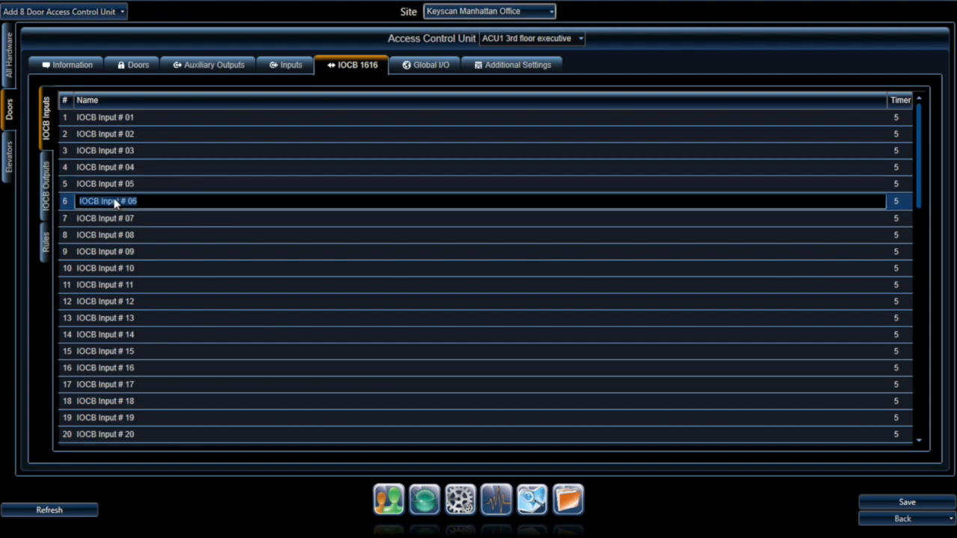
click(436, 65)
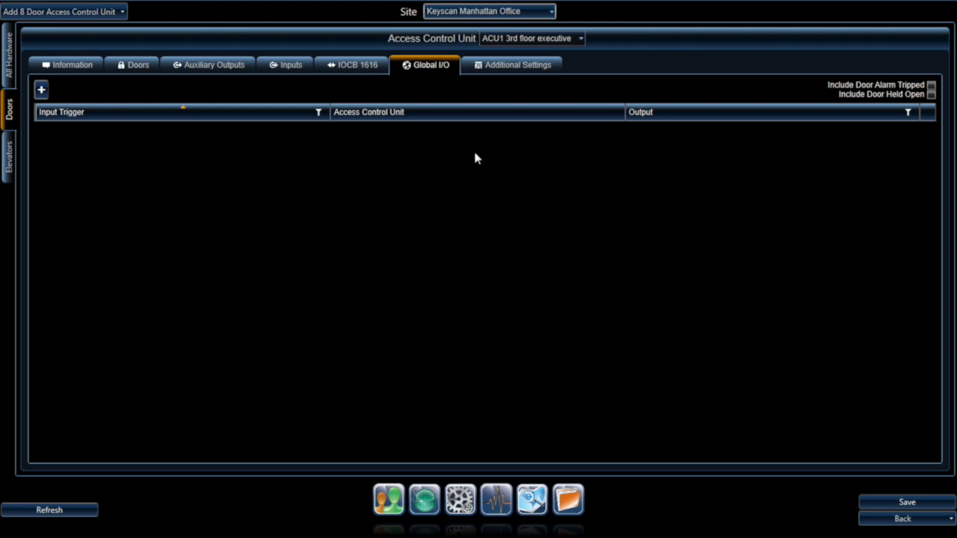
Step: Show the ACU1 3rd floor executive unit's Additional Settings, with Reader LED and IOCB enabled
click(512, 67)
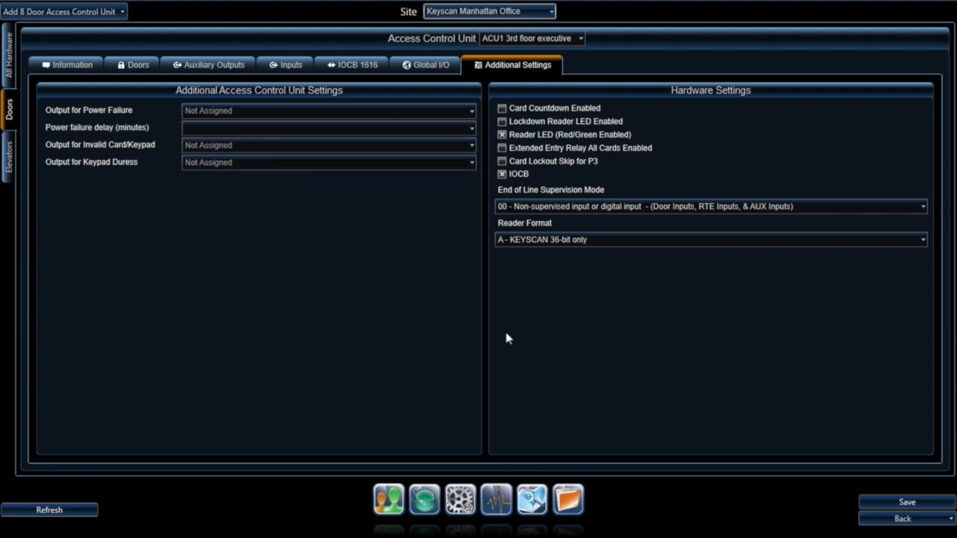
Step: Save the ACU1 3rd floor executive unit and bring up the main screen's setup options
click(909, 504)
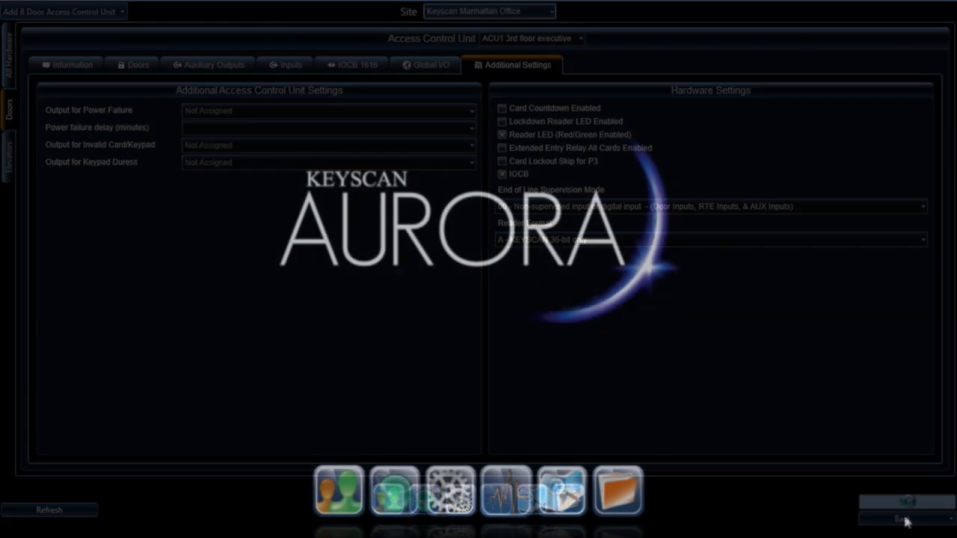
mouse_move(400, 496)
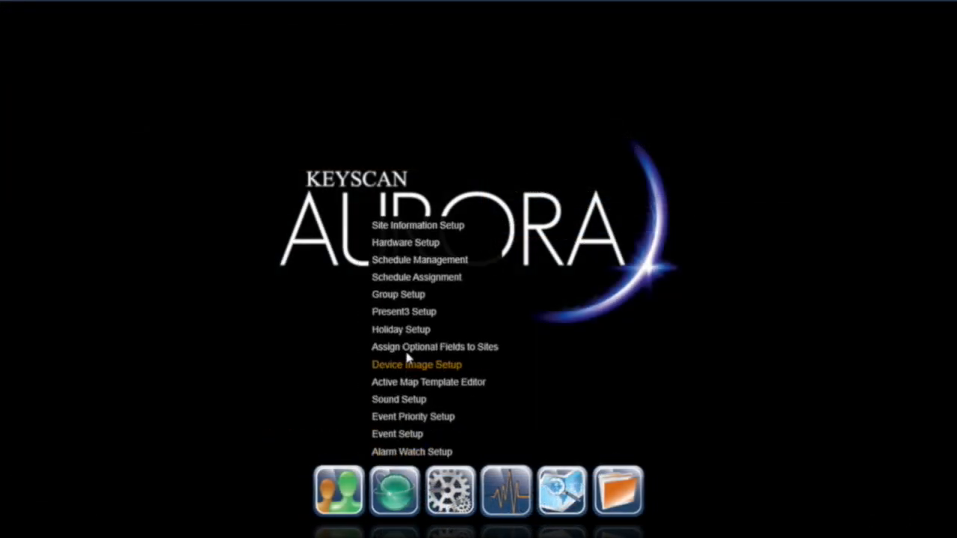
Step: Add a Keyscan Manhattan Office schedule with 09:00–17:00 blocks on Monday through Friday
click(410, 260)
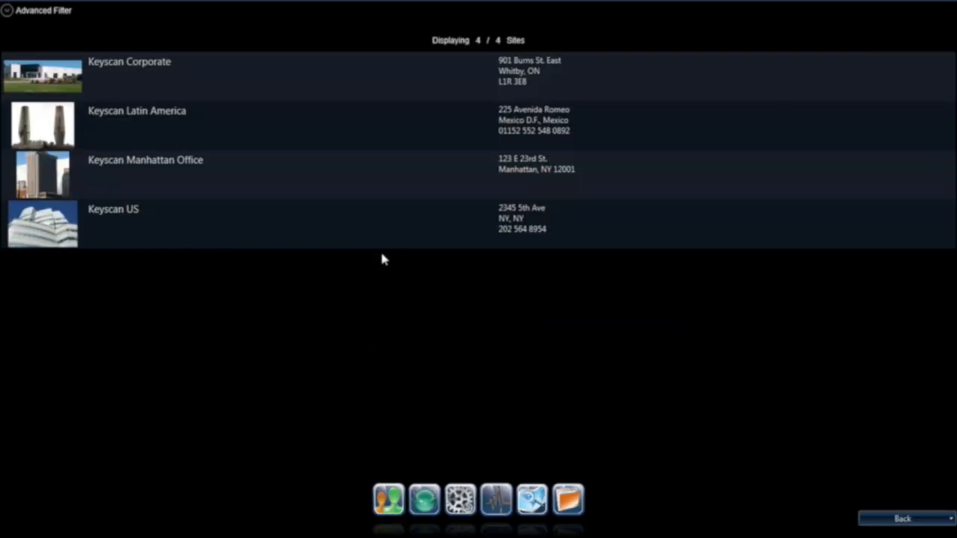
click(140, 182)
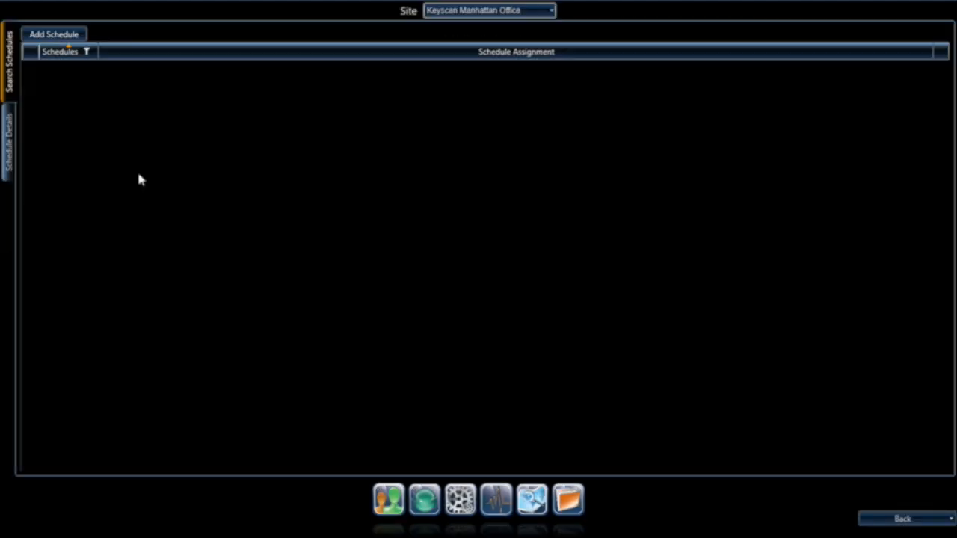
click(69, 36)
drag(393, 124, 675, 133)
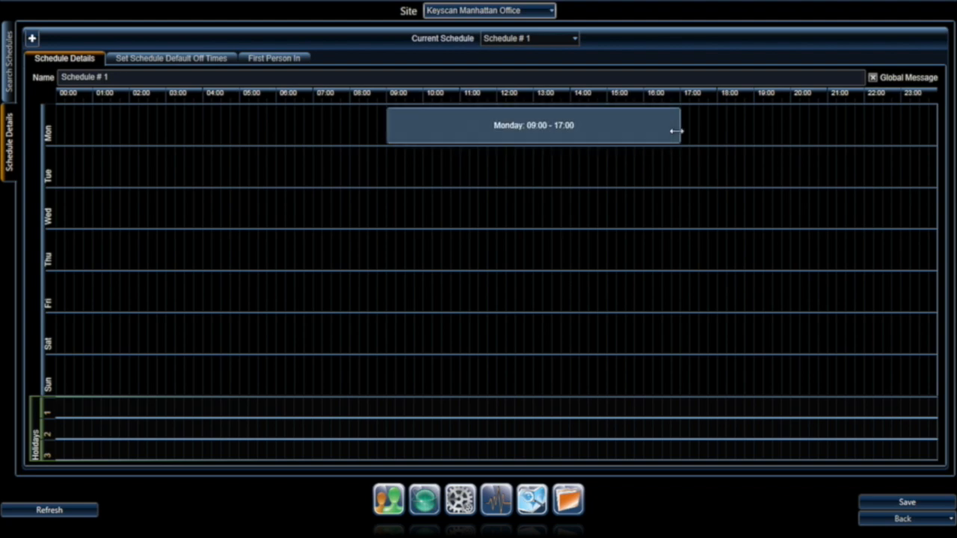
right_click(586, 132)
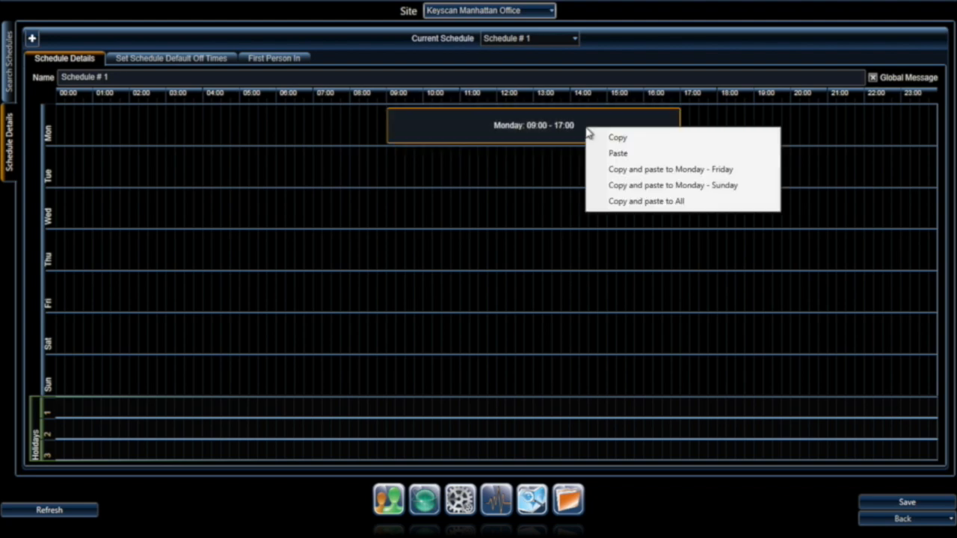
click(611, 172)
click(533, 311)
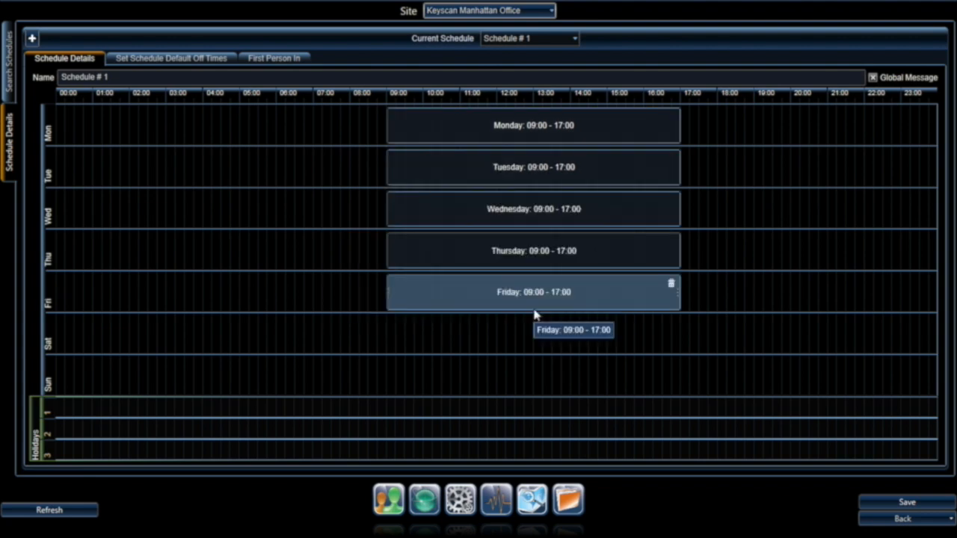
Step: Give Saturday a single merged 08:00–14:44 block
drag(354, 336, 496, 344)
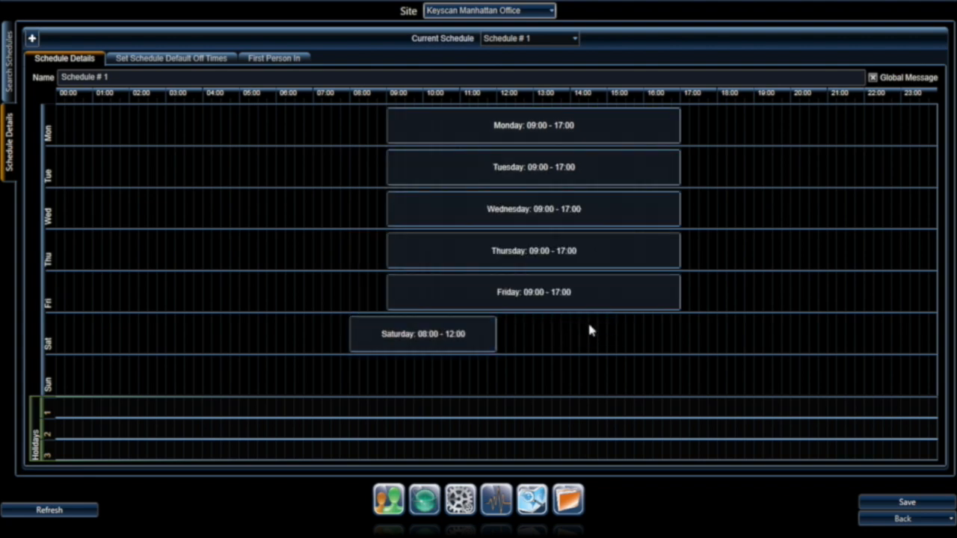
drag(587, 329, 728, 346)
drag(626, 340, 500, 343)
click(536, 316)
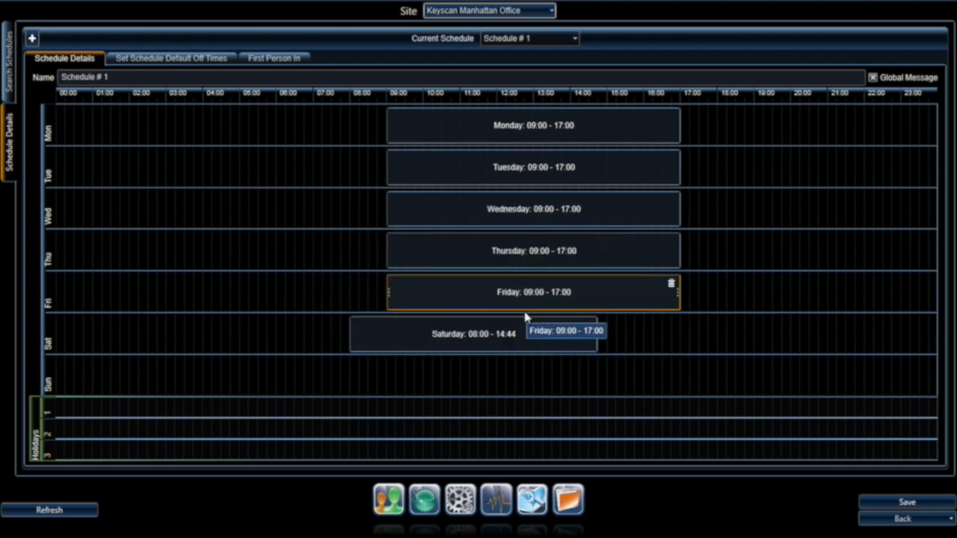
Step: Add holiday 2 periods 09:15–14:15 and 16:30–20:30, then save the schedule
drag(406, 428, 580, 437)
drag(663, 428, 803, 430)
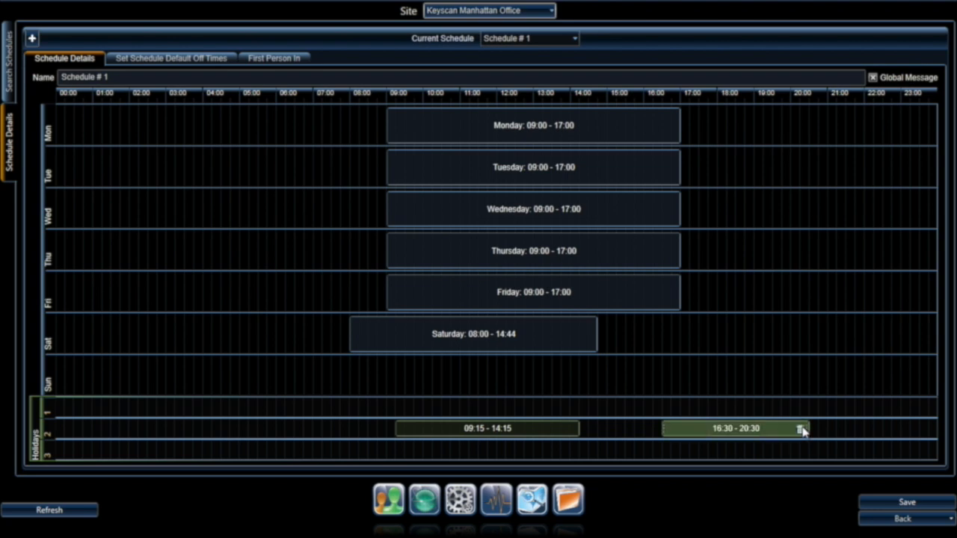
click(913, 504)
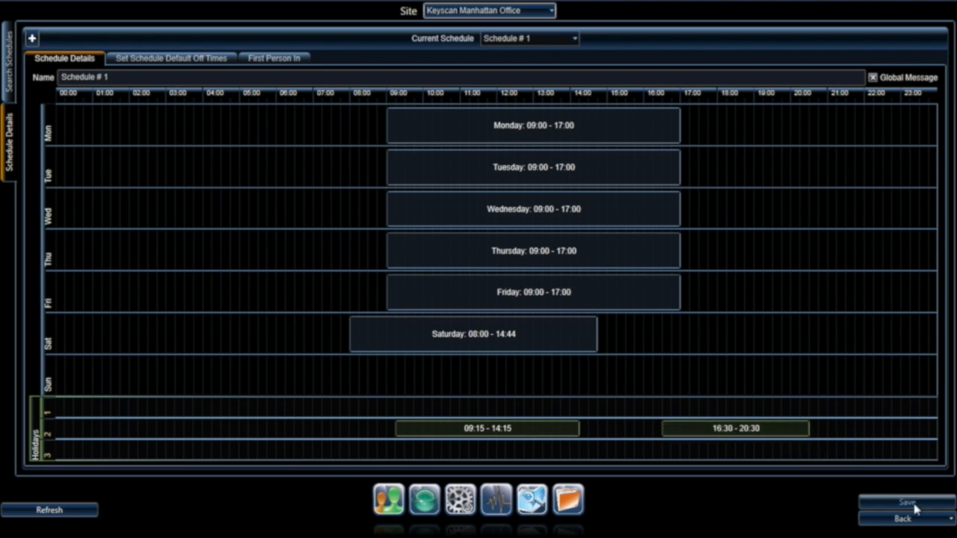
click(908, 519)
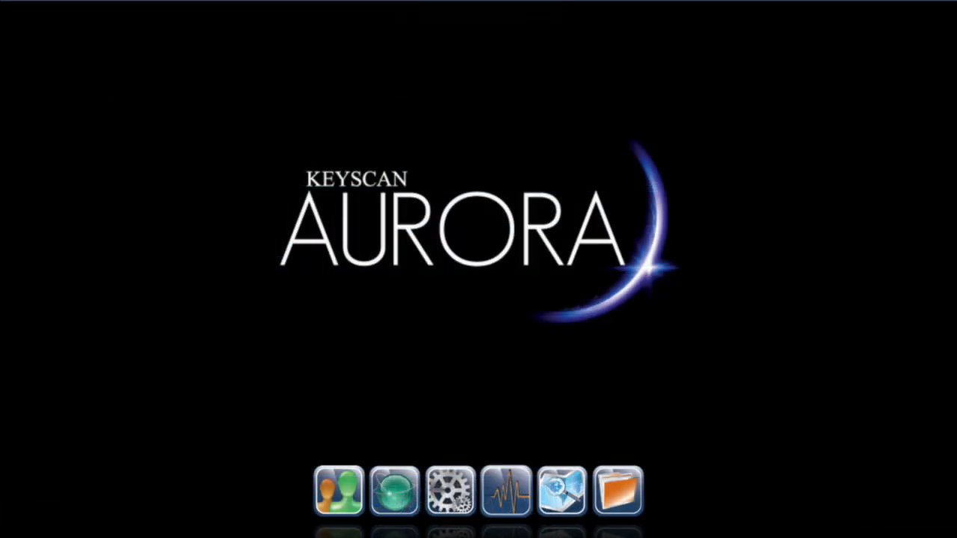
Step: Open a blank Schedule # 1 for the Keyscan Manhattan Office site in Schedule Management
click(392, 495)
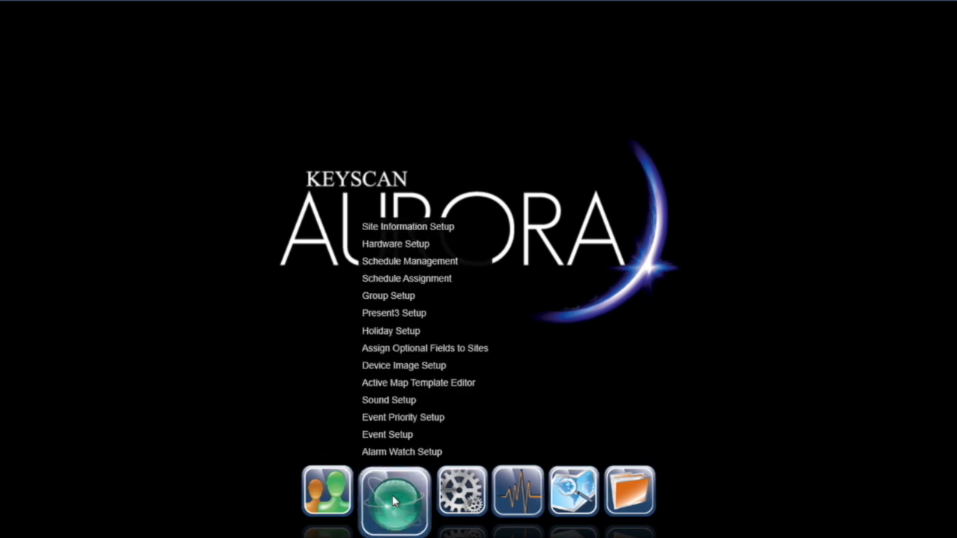
click(407, 261)
click(167, 220)
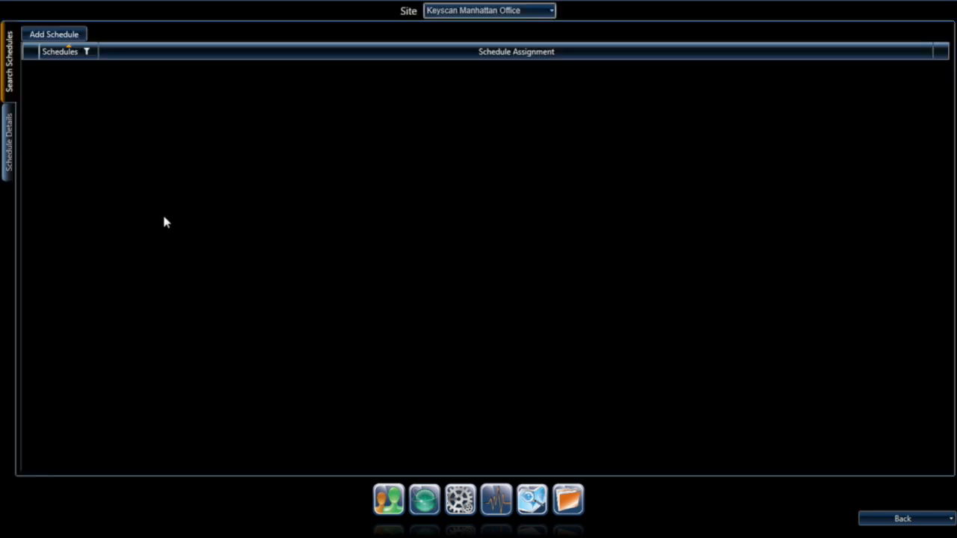
click(66, 36)
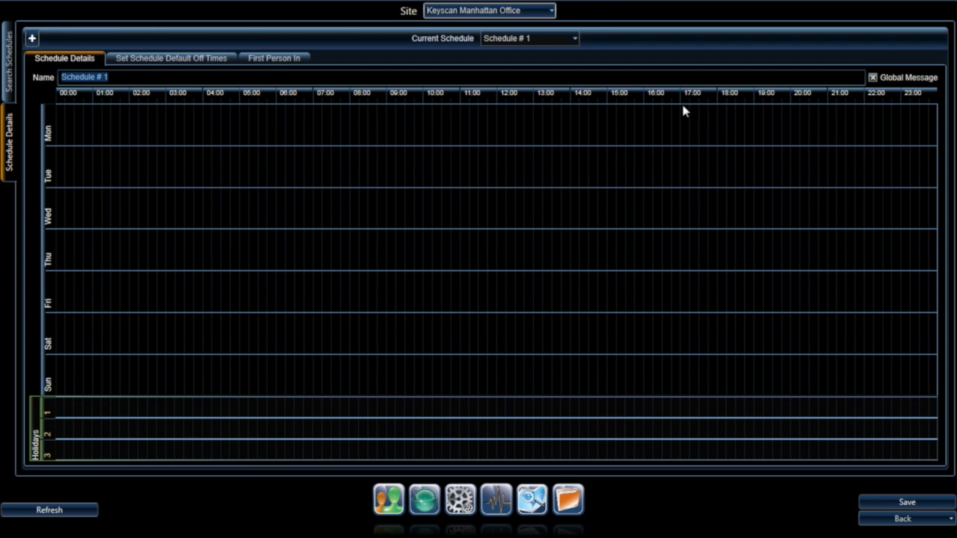
Step: Draw a Monday 09:00–17:00 block and copy it to Monday through Friday
click(390, 112)
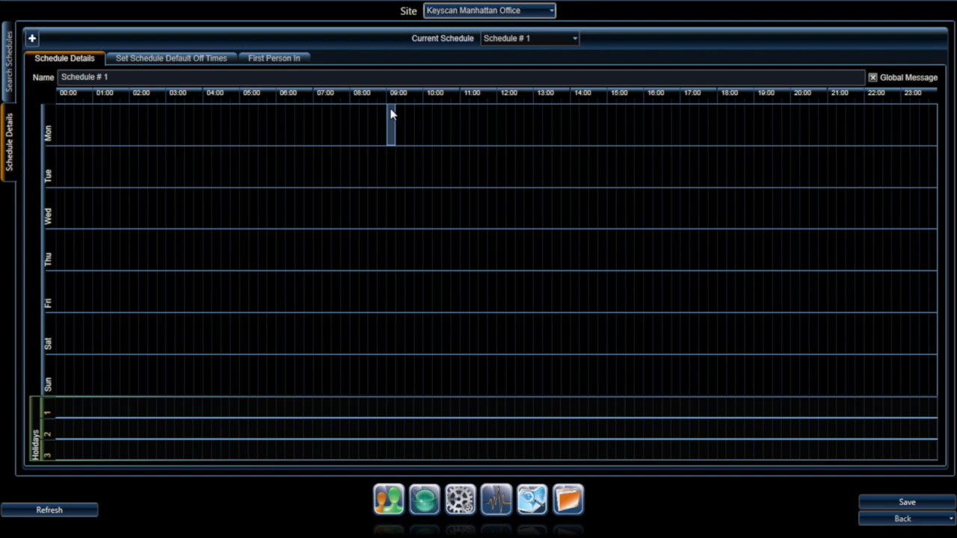
drag(390, 112, 678, 121)
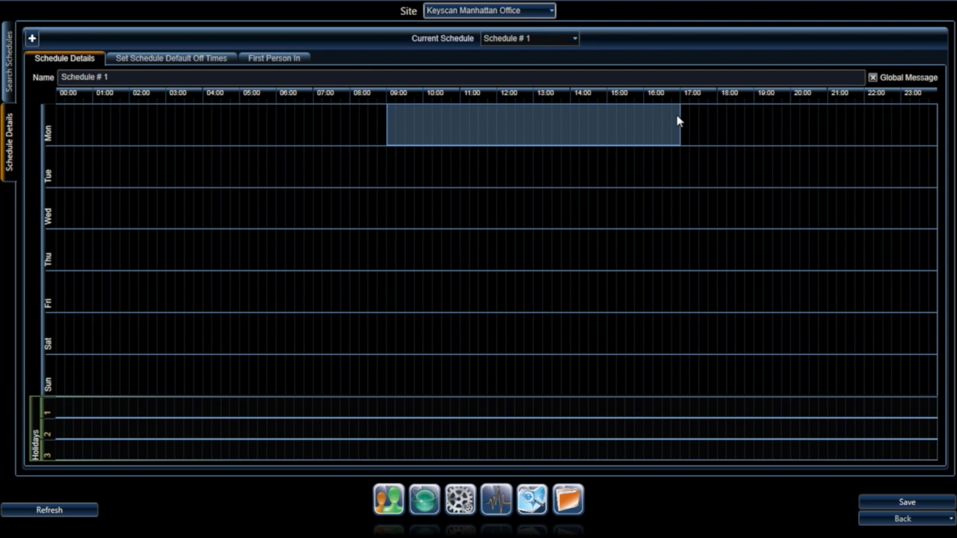
drag(678, 121, 676, 116)
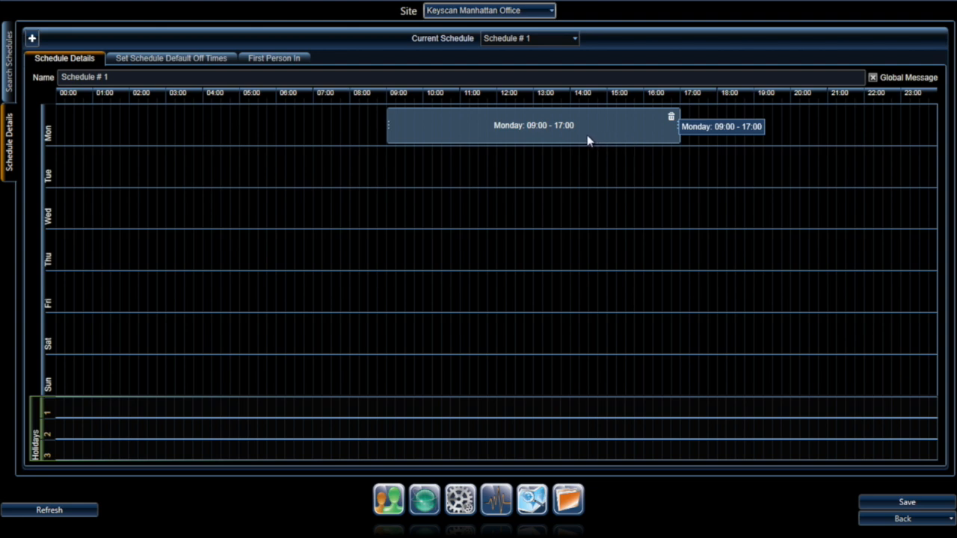
right_click(435, 122)
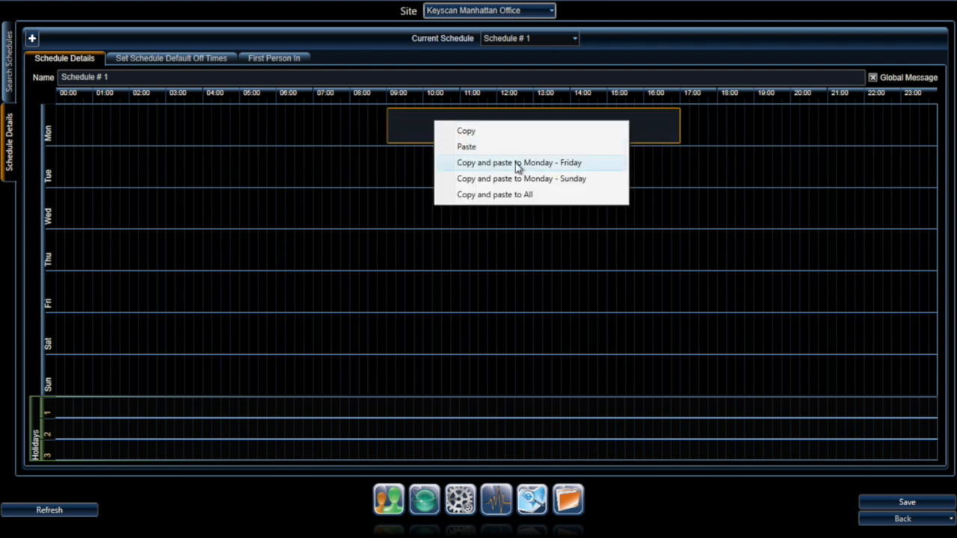
click(447, 163)
click(524, 318)
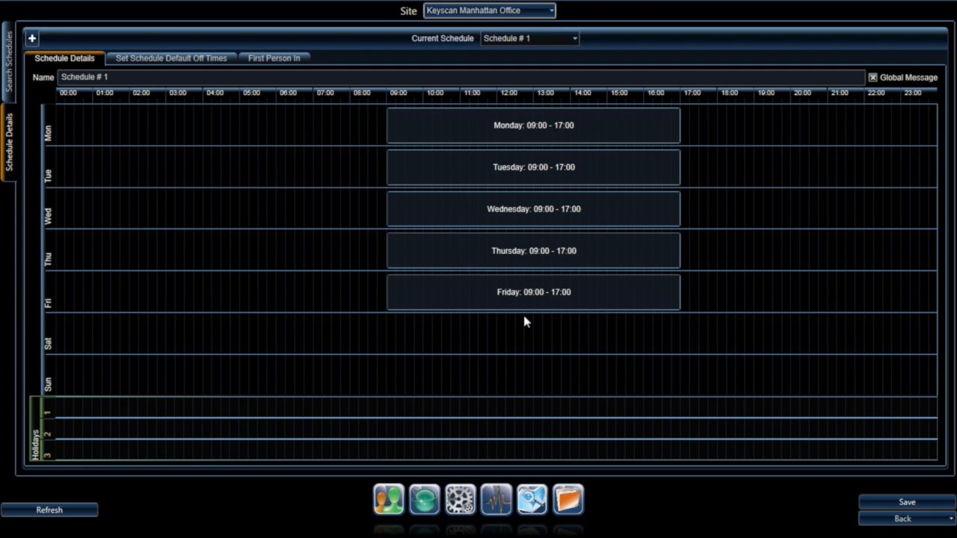
Step: Replace the default name Schedule # 1 with 'Executive Main Entrance'
triple_click(108, 76)
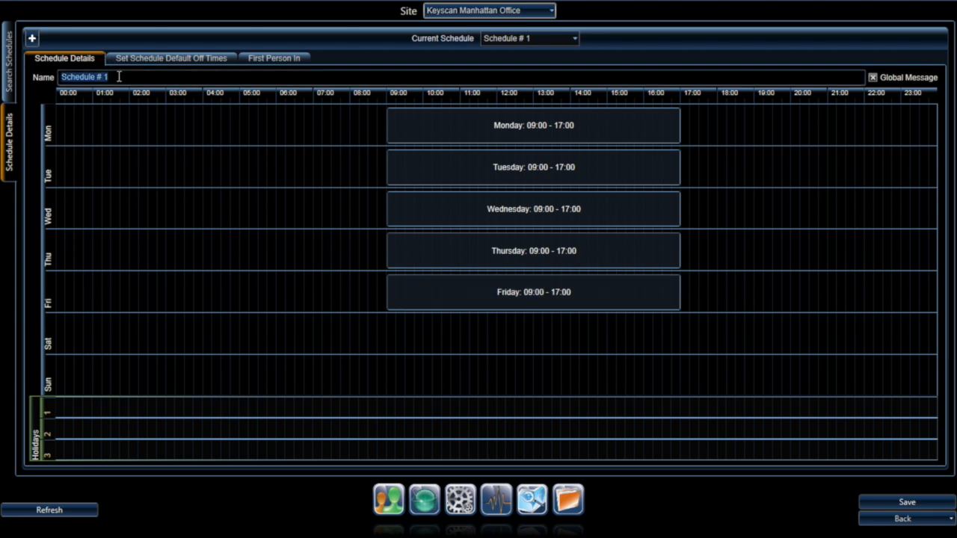
text(Executiv)
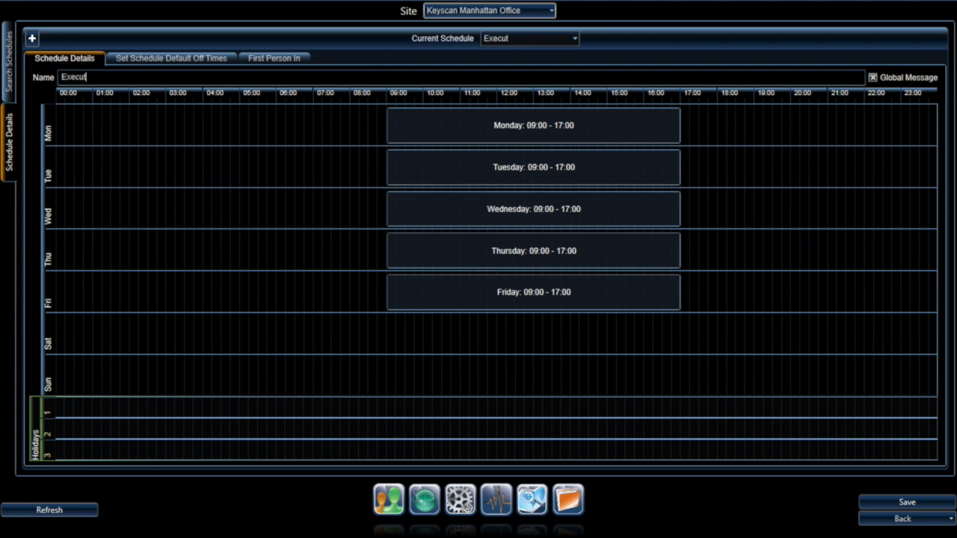
text(e Main Entrance)
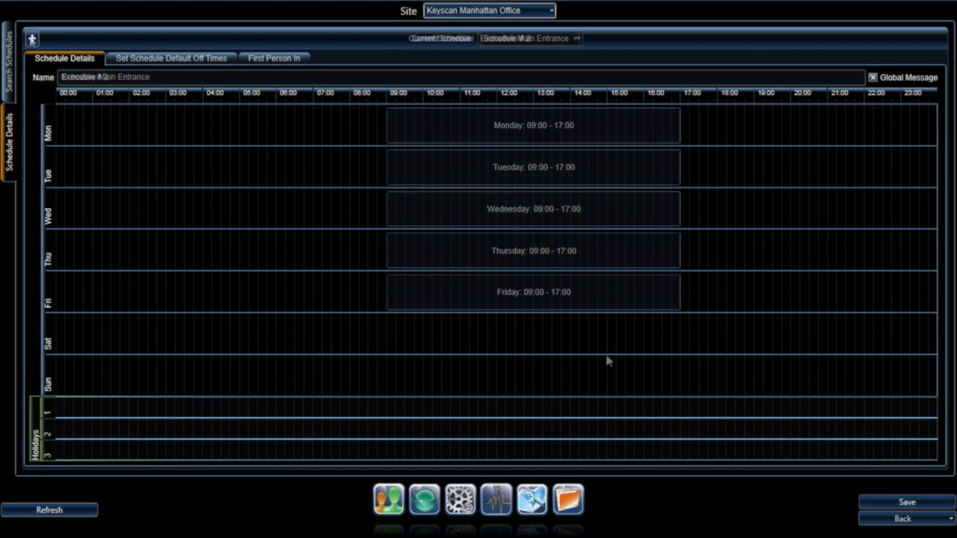
Step: Name the schedule 'Cafeteria' and copy its Monday 10:00–13:00 block to Monday through Friday
drag(124, 78, 56, 80)
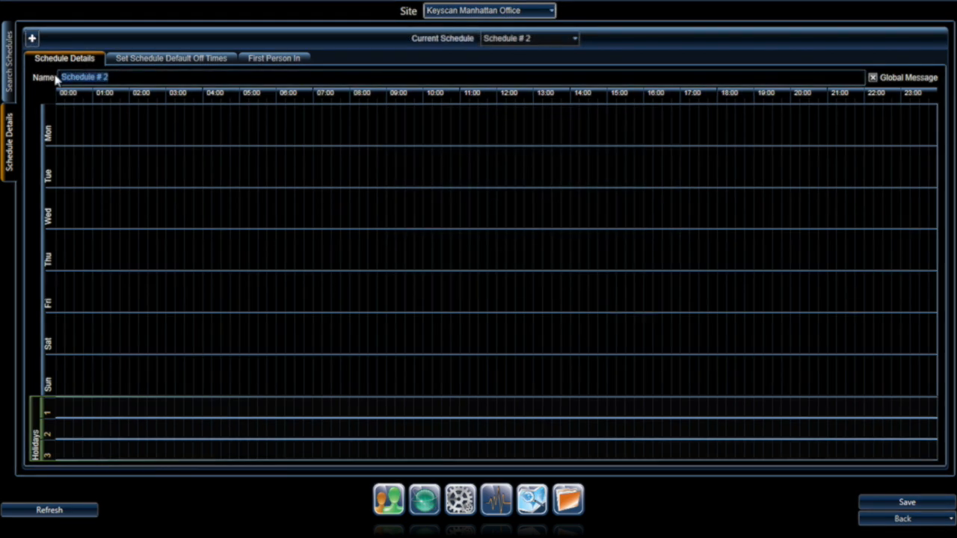
text(Cafeteria)
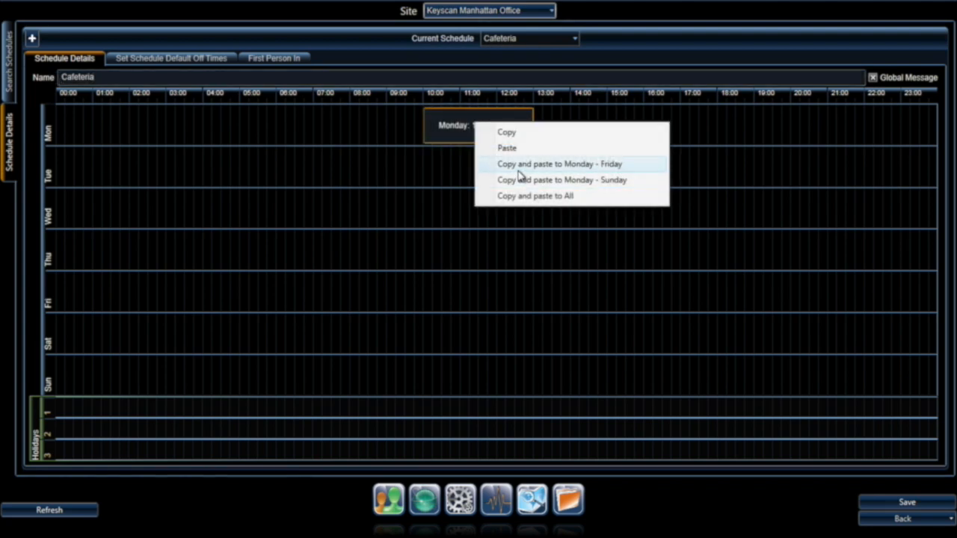
click(520, 163)
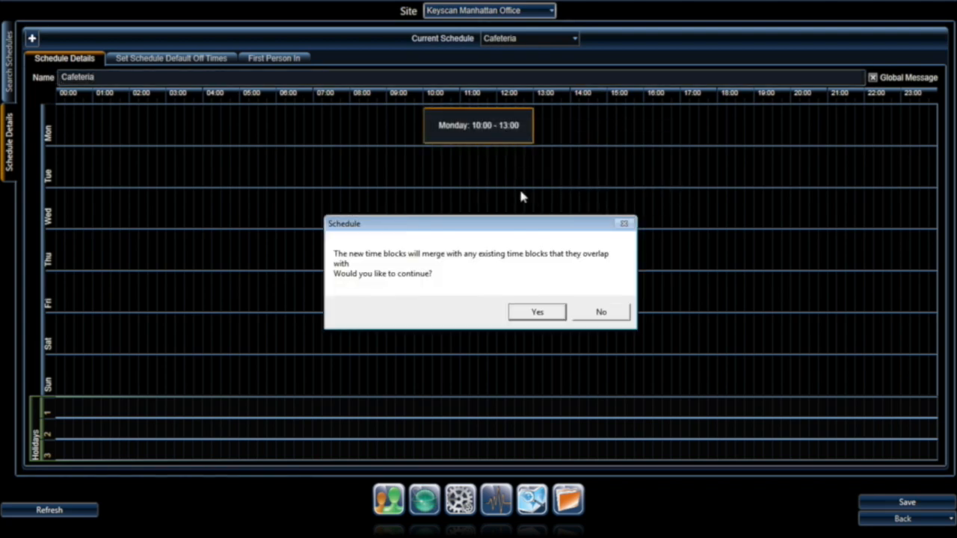
click(537, 312)
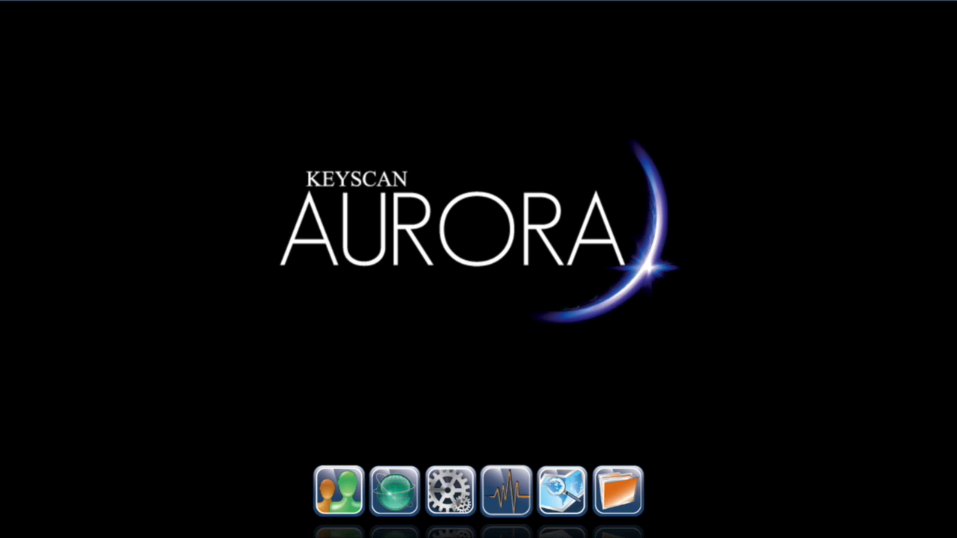
Step: Assign the Executive Main Entrance schedule to the Manhattan Office's Executive Main Entrance door
click(394, 492)
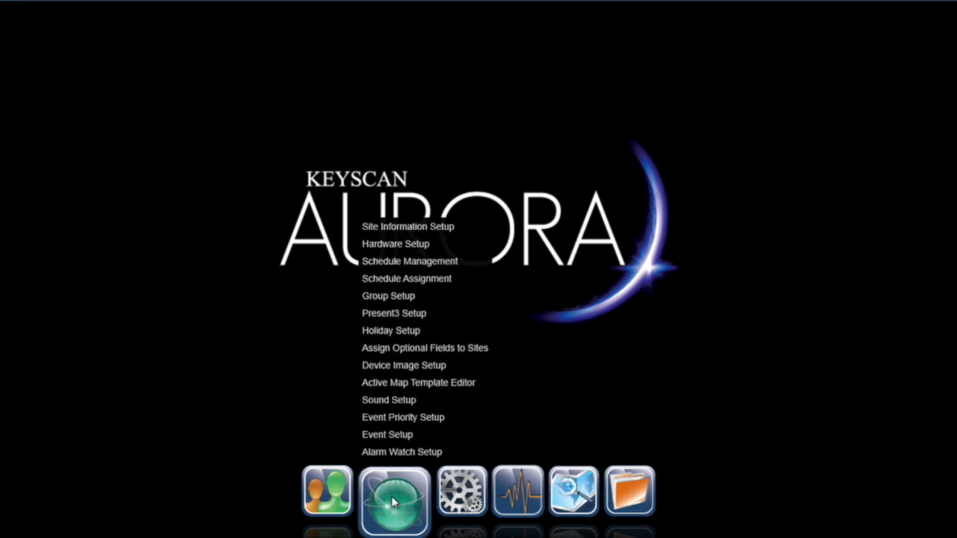
click(405, 275)
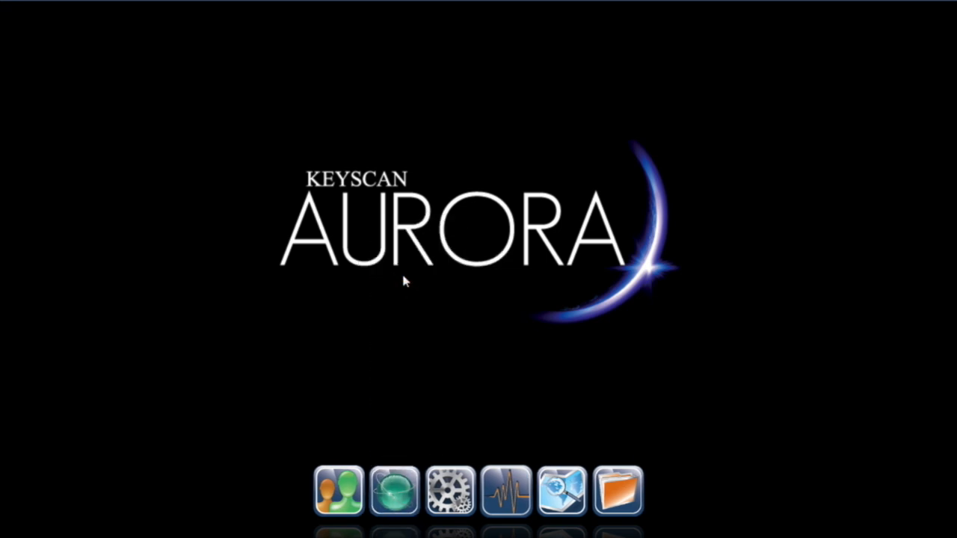
double_click(176, 219)
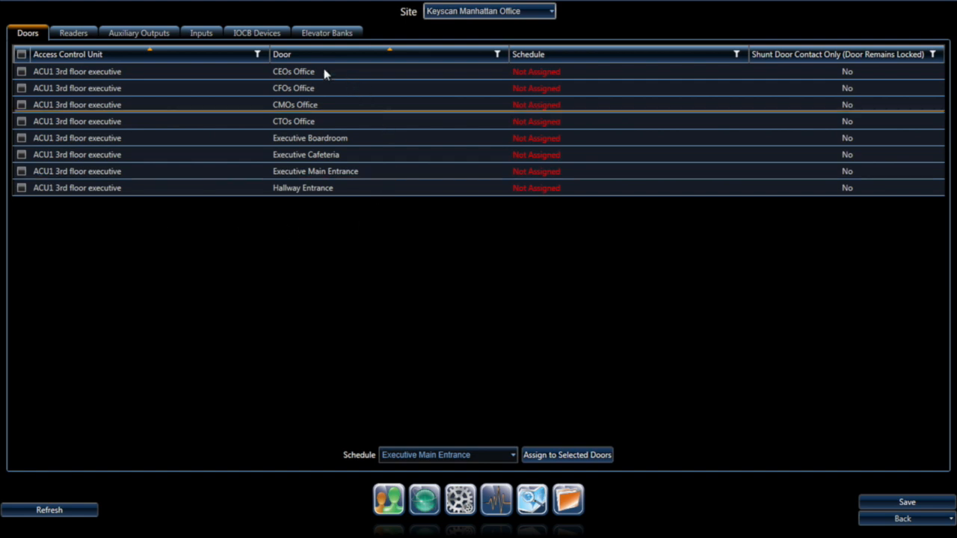
mouse_move(349, 184)
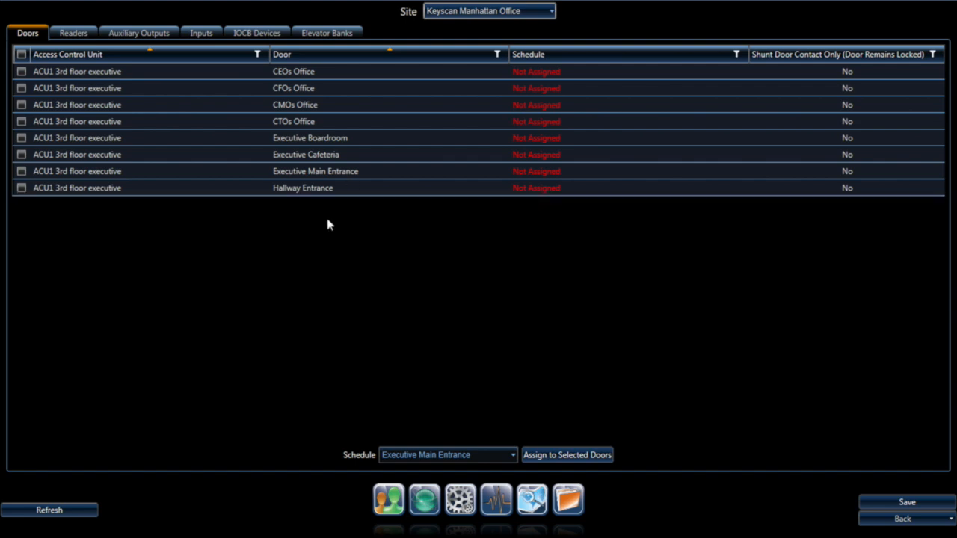
click(328, 172)
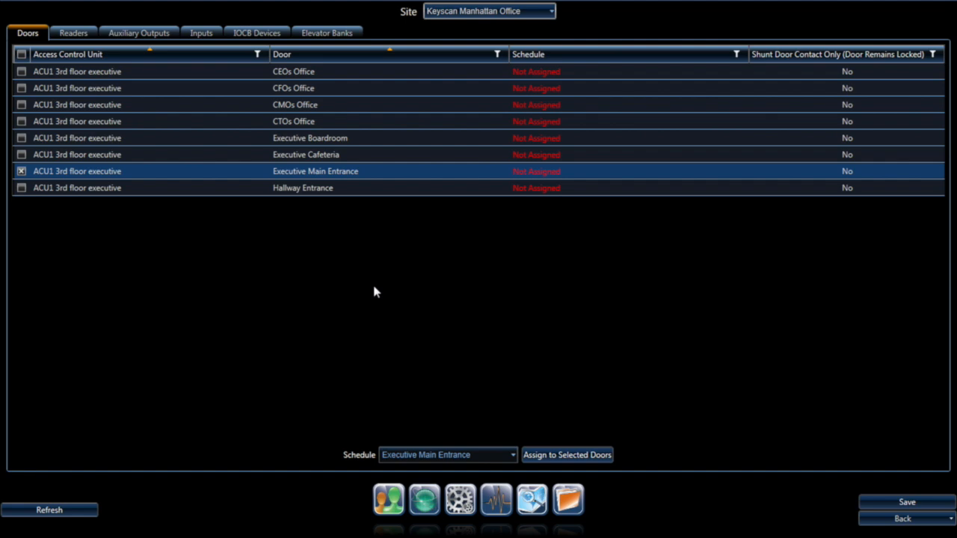
click(503, 457)
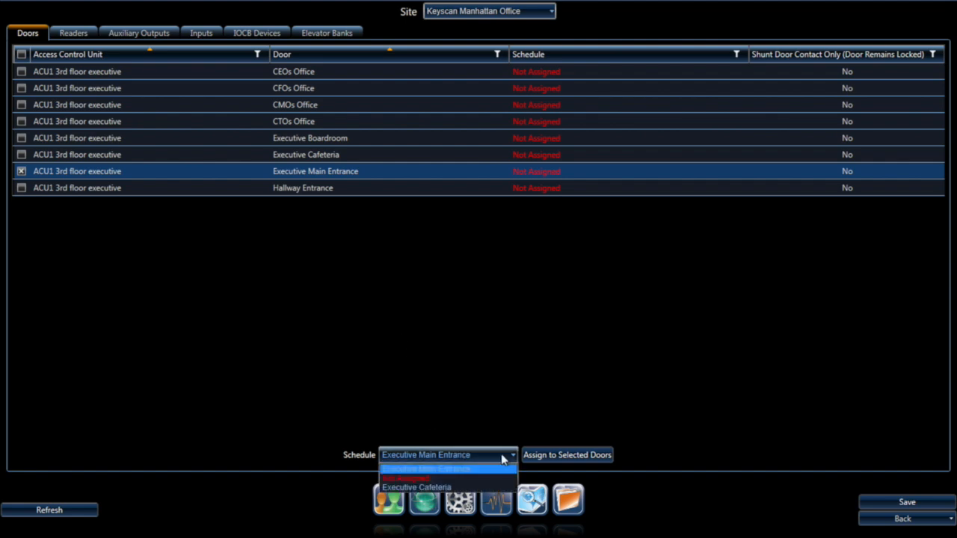
click(465, 469)
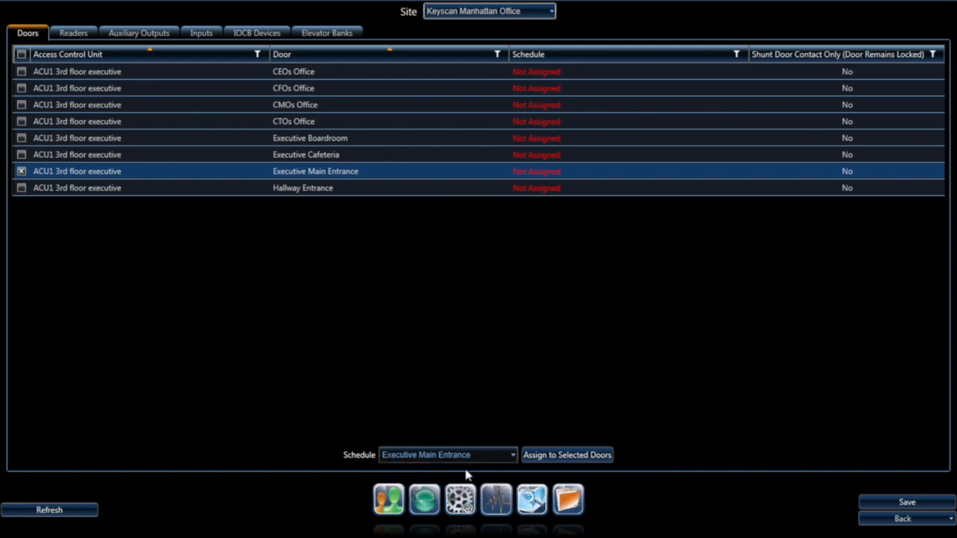
click(548, 458)
click(551, 456)
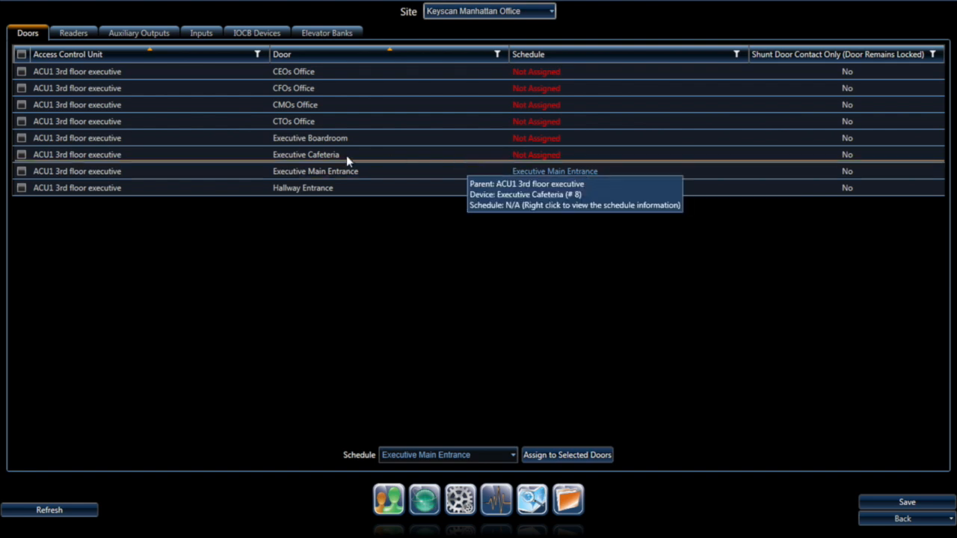
Step: Assign the Executive Cafeteria schedule to the Executive Cafeteria door and save the assignments
click(317, 157)
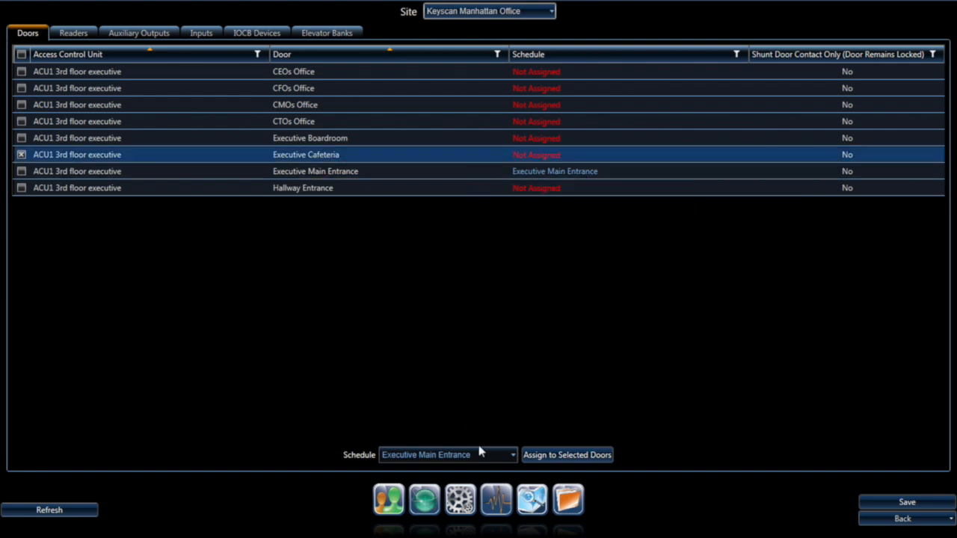
click(490, 460)
click(441, 488)
click(561, 454)
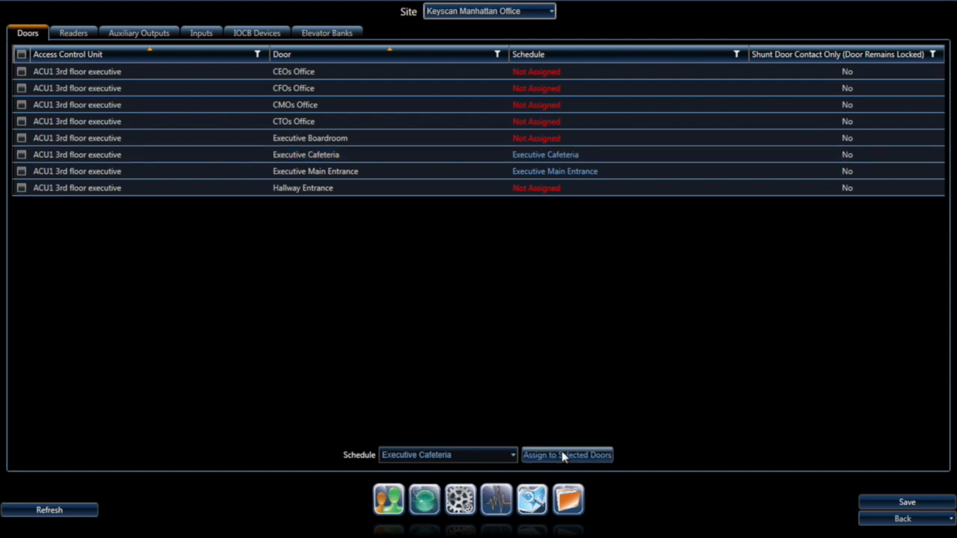
click(905, 504)
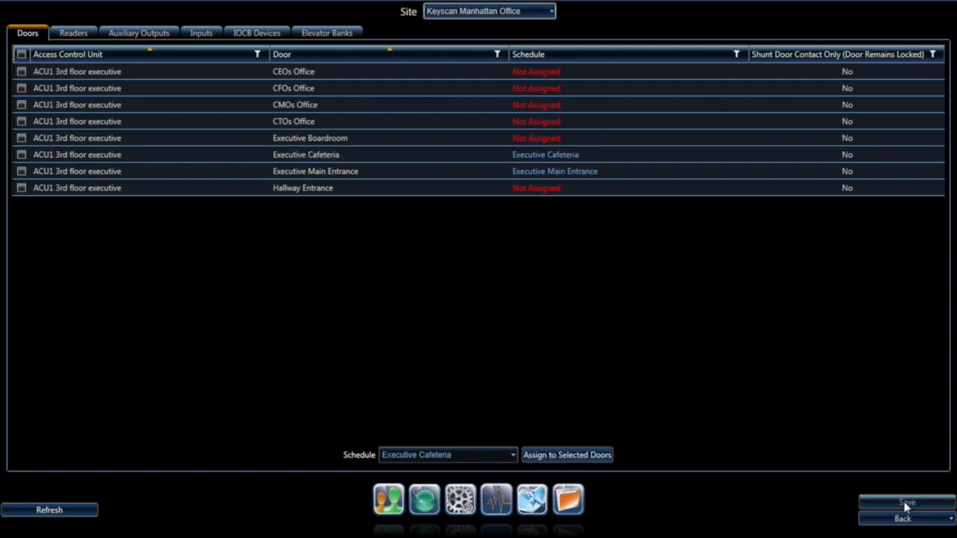
click(393, 492)
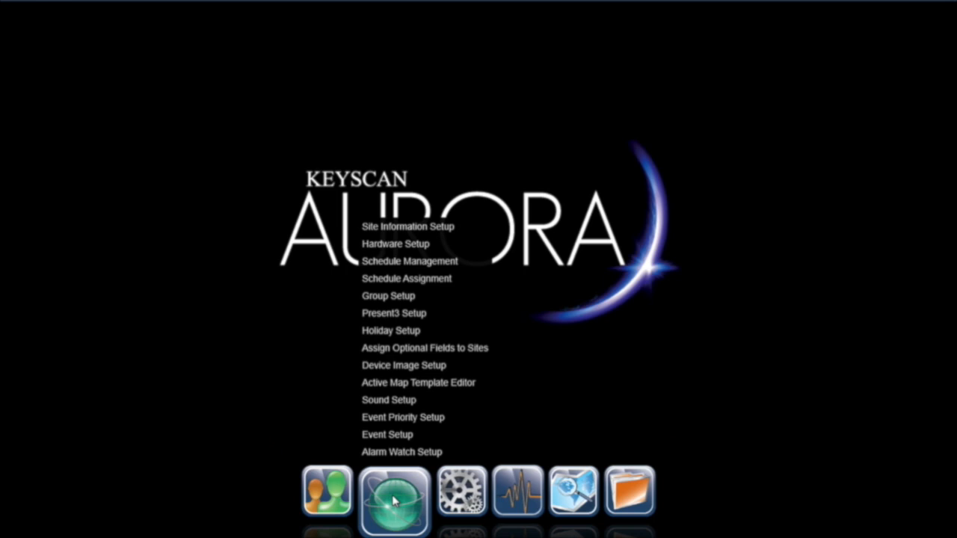
Step: Open group setup for Keyscan Latin America, then back out to the site list
click(402, 306)
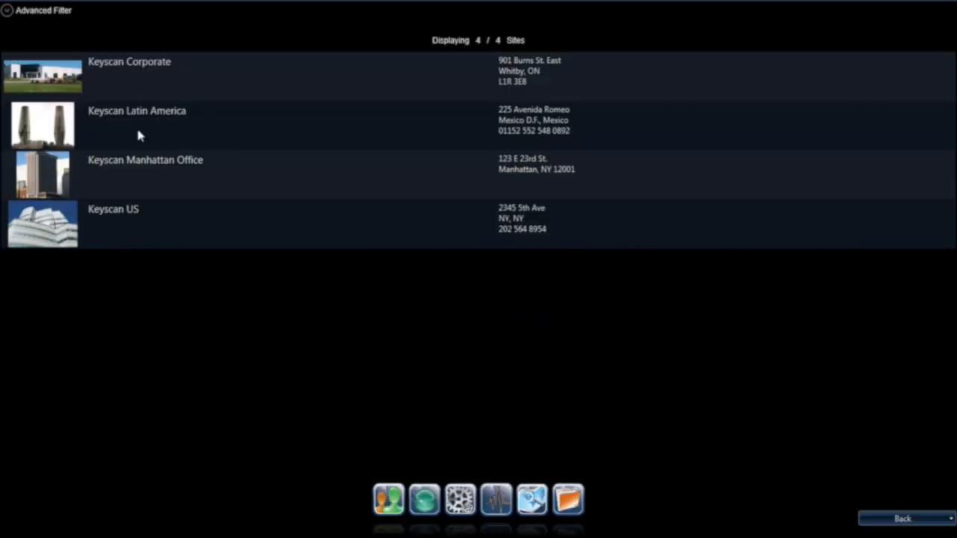
double_click(138, 136)
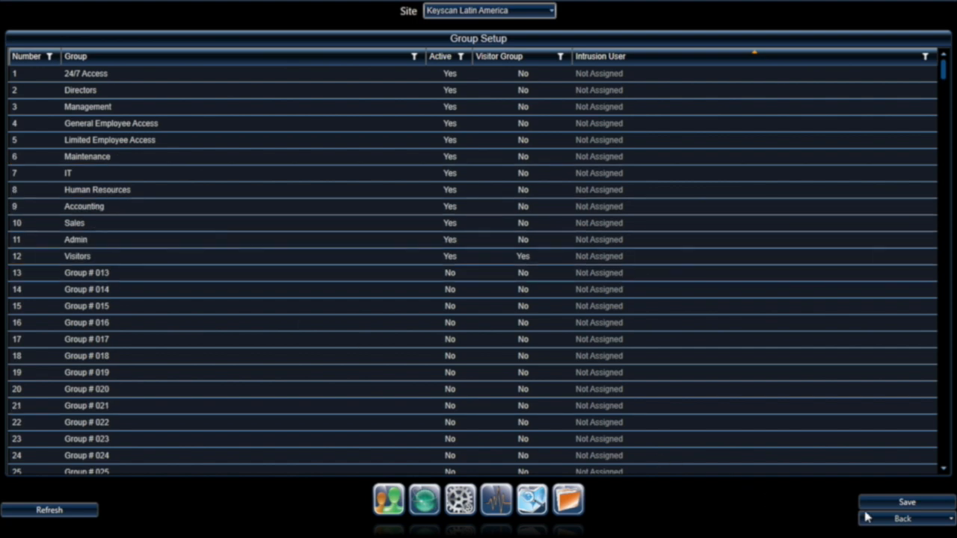
click(900, 518)
Step: Open an existing person from the people list, tick 24/7 Access, then leave without saving
mouse_move(388, 504)
click(398, 436)
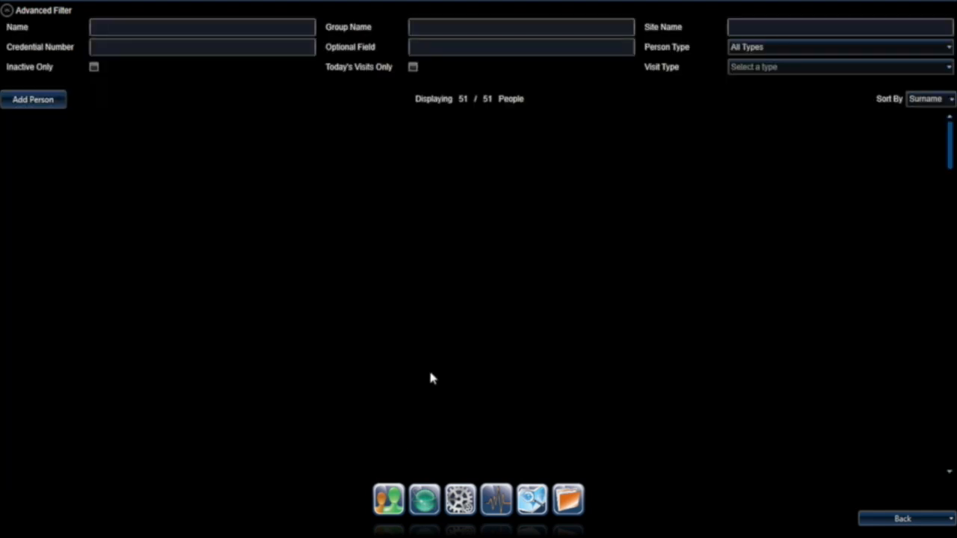
double_click(118, 192)
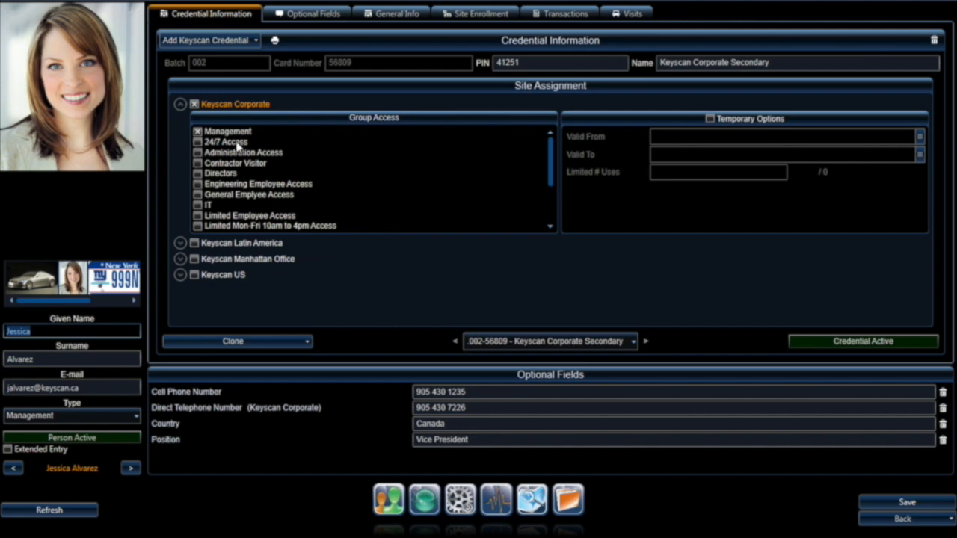
click(198, 142)
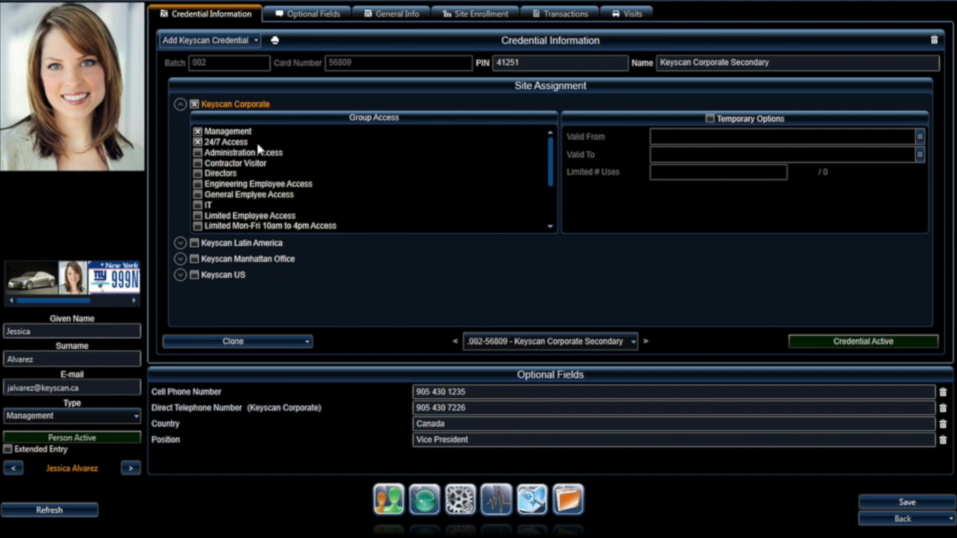
click(901, 520)
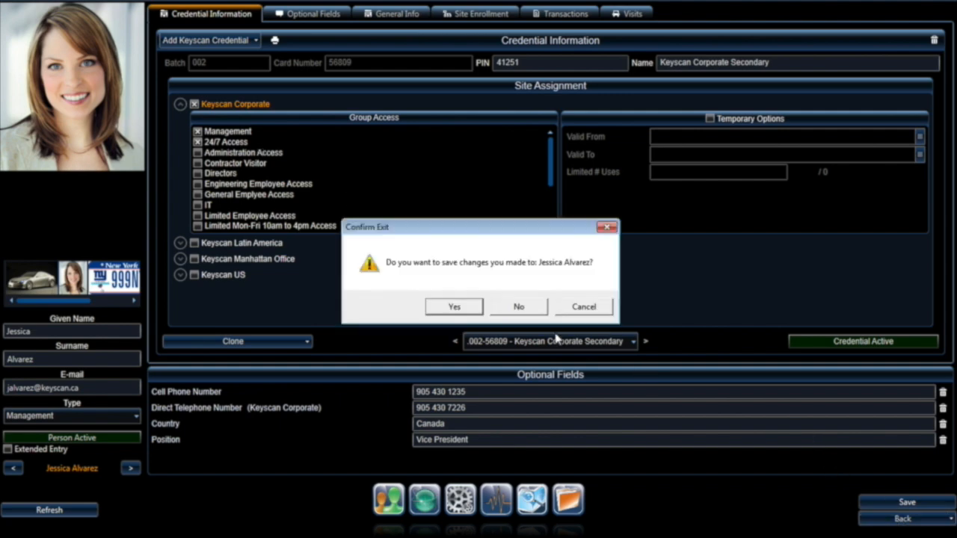
click(500, 308)
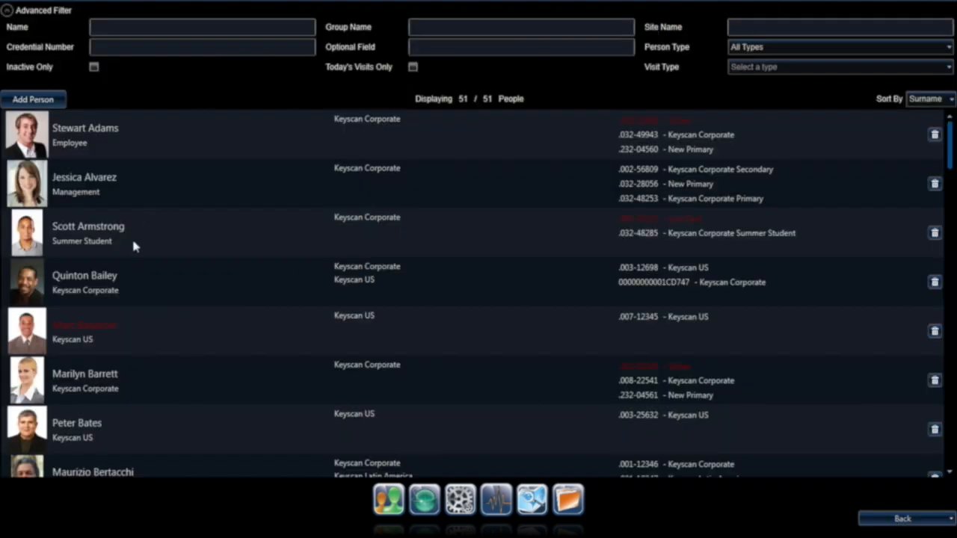
Step: Give another person Administration Access at Keyscan Corporate and return to the main screen
click(95, 424)
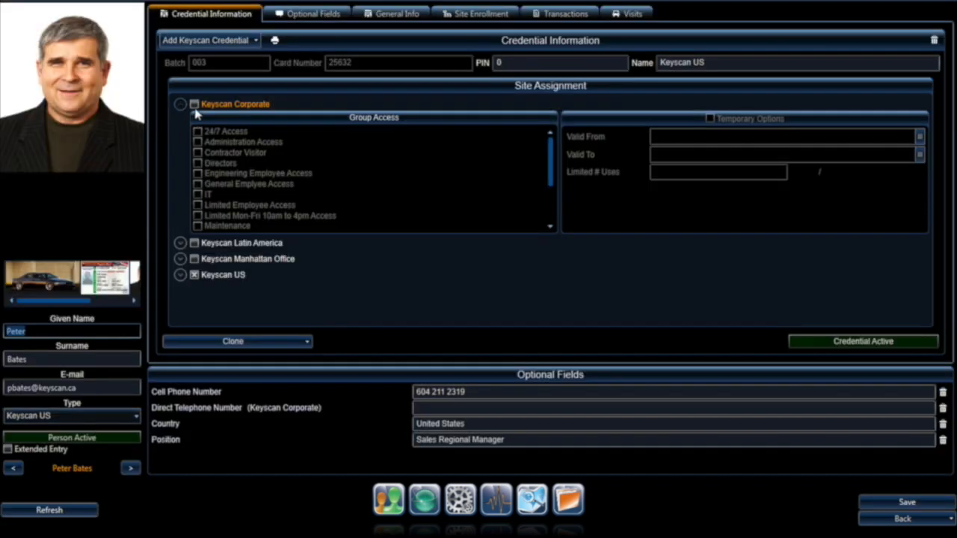
click(194, 104)
click(214, 144)
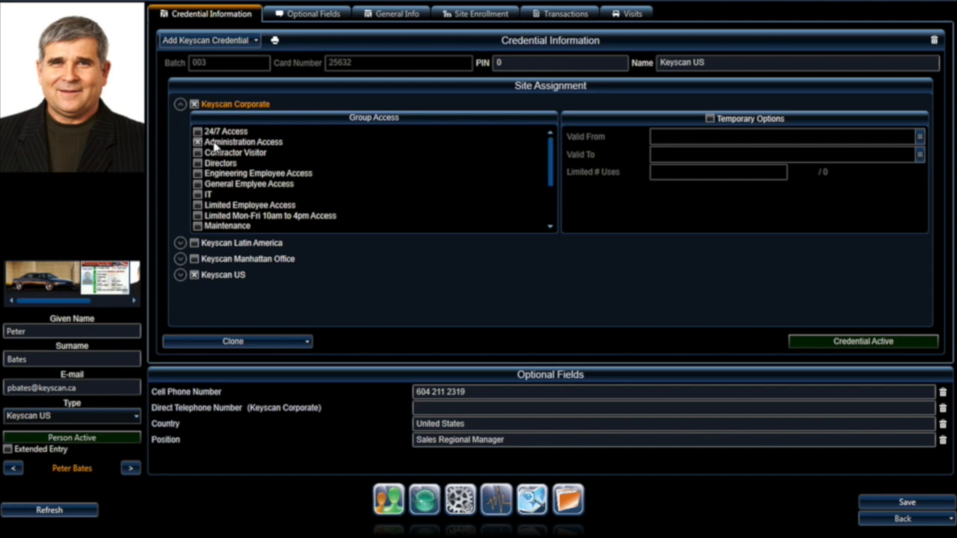
click(860, 519)
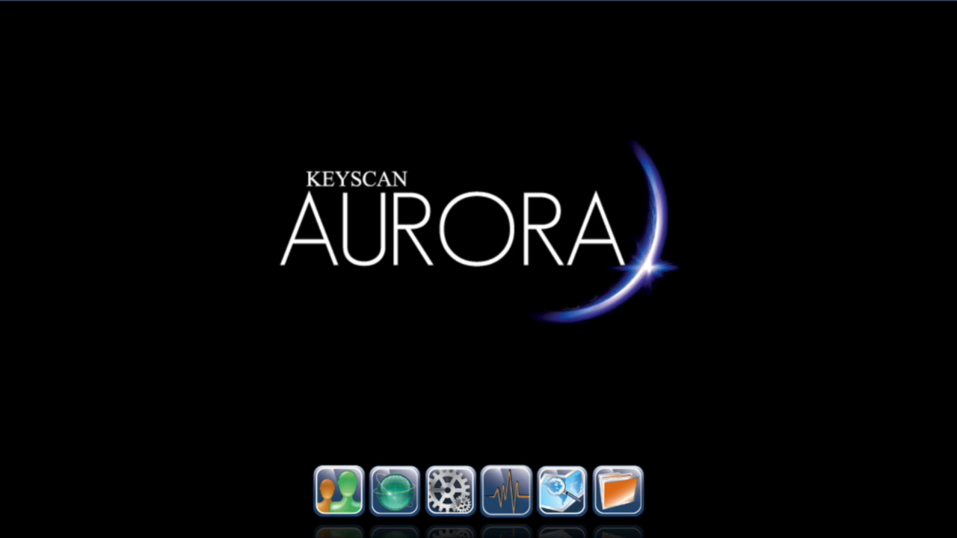
click(395, 493)
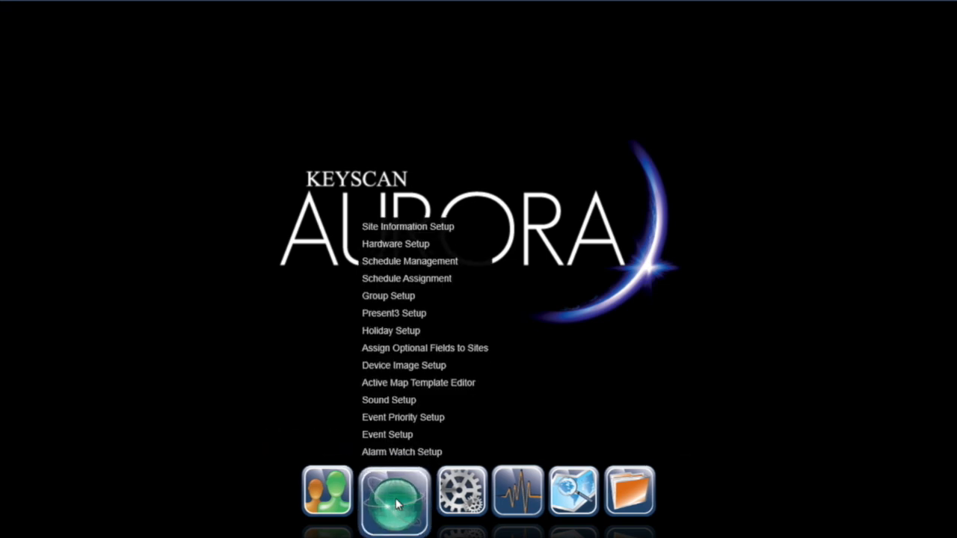
click(404, 299)
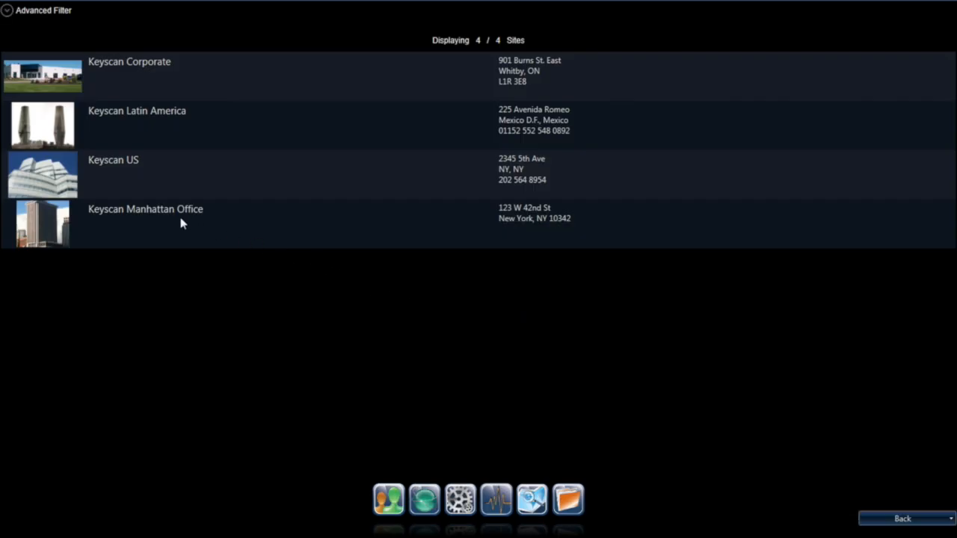
click(180, 223)
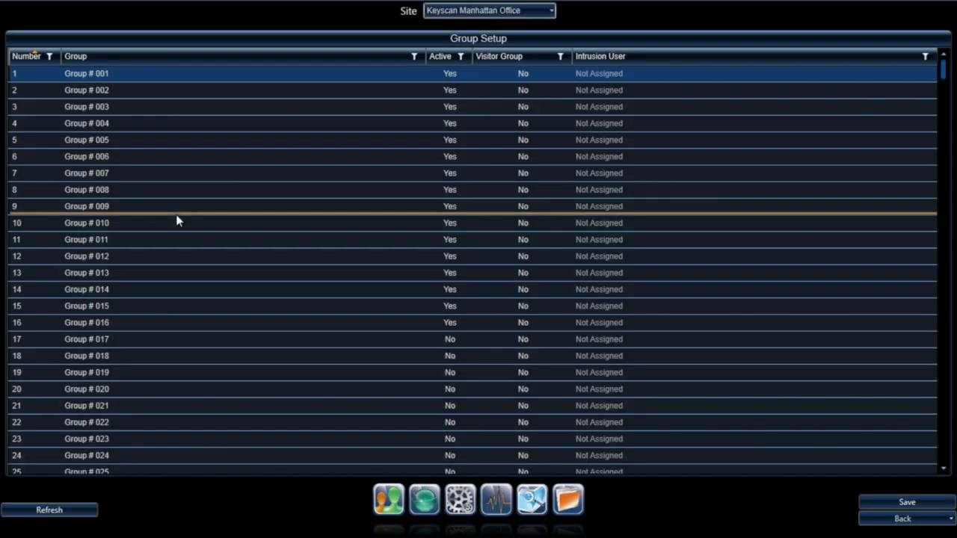
click(107, 73)
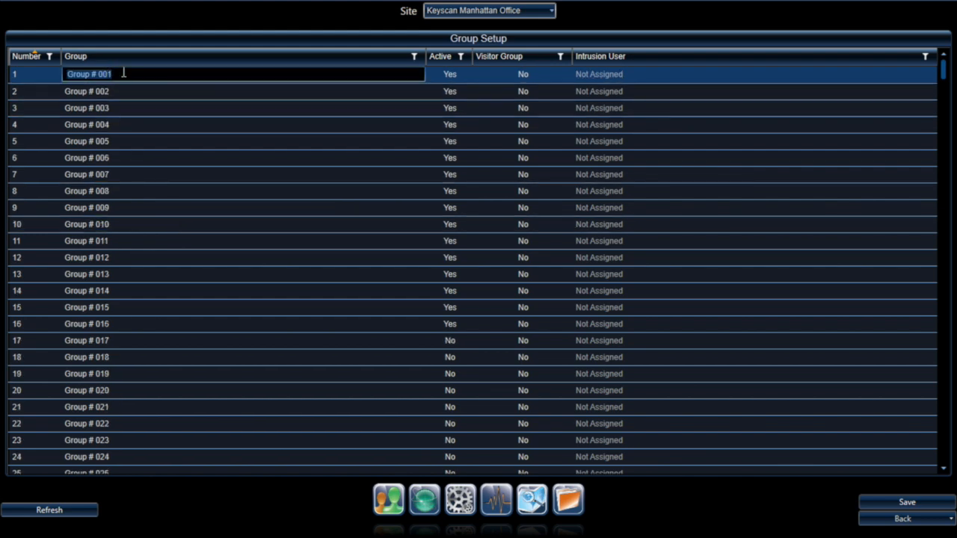
click(113, 92)
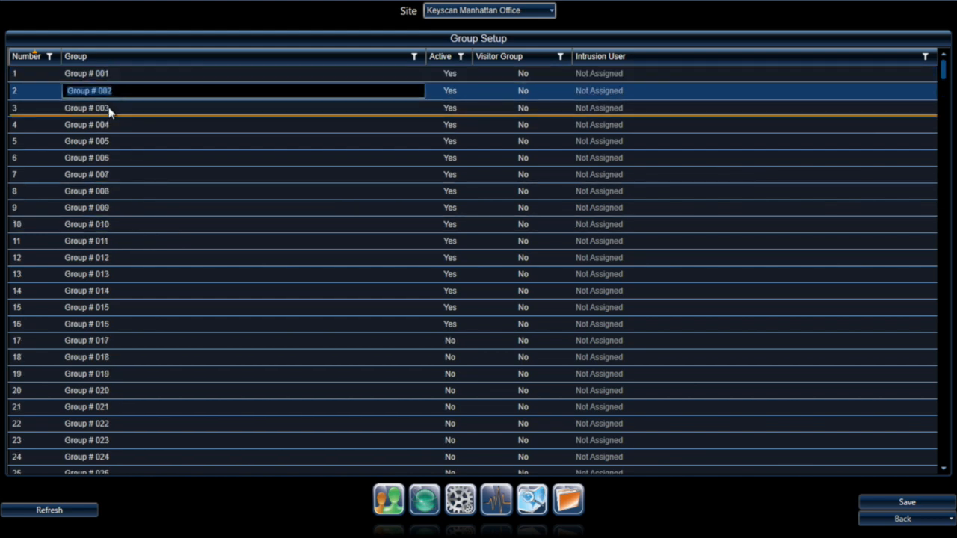
click(112, 110)
click(110, 123)
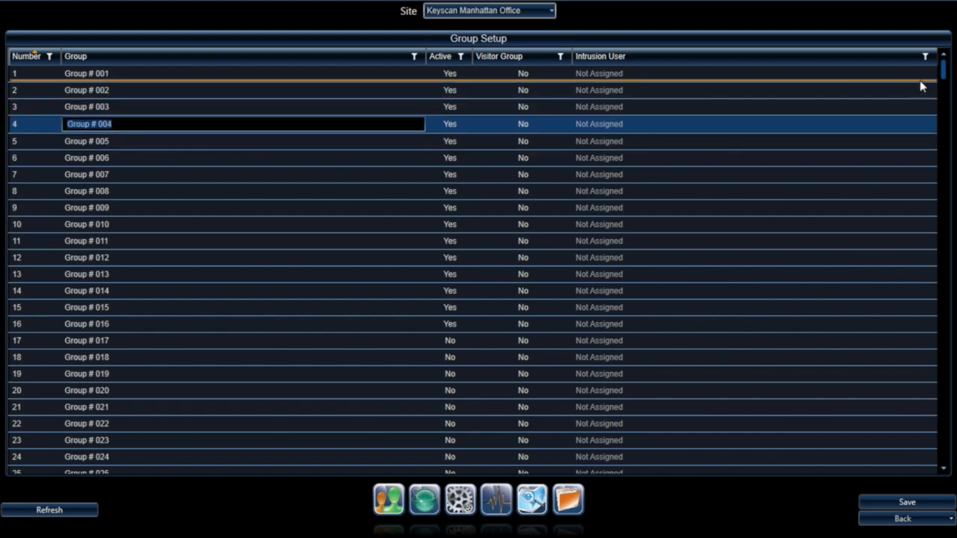
drag(939, 75, 919, 18)
click(454, 76)
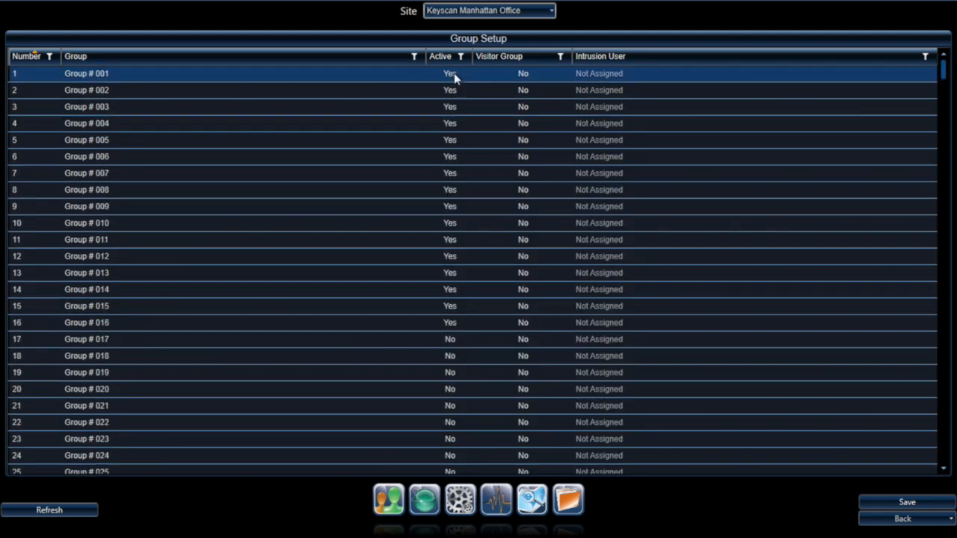
click(449, 74)
click(500, 73)
click(522, 74)
click(521, 75)
click(641, 58)
Step: Rename Manhattan Office groups 1–3 to Executive, Marketing and Admin
click(110, 75)
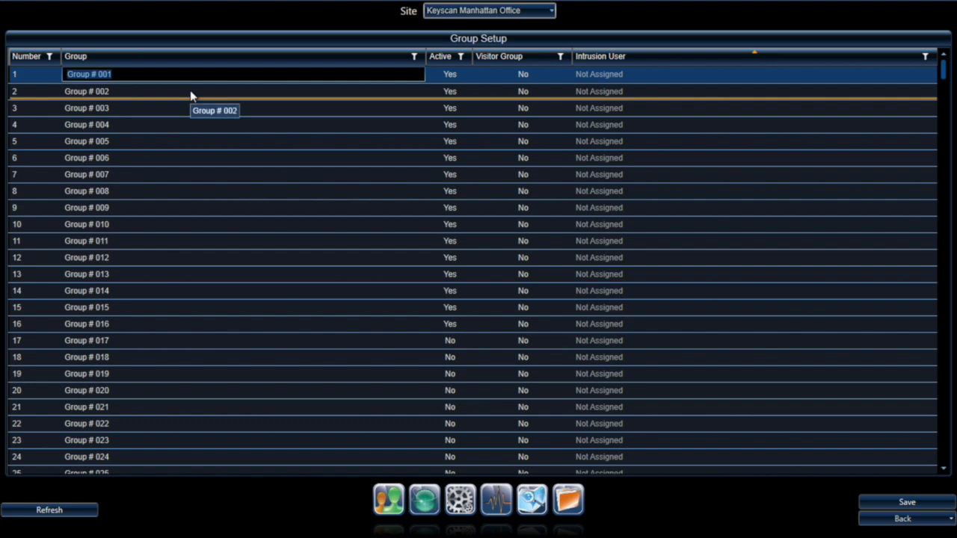
text(Executive)
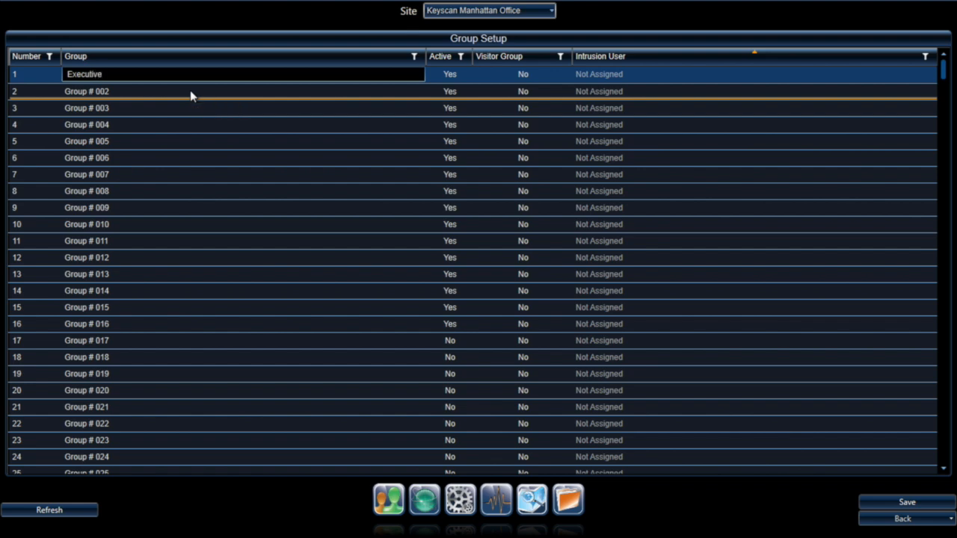
click(94, 92)
text(Marketing)
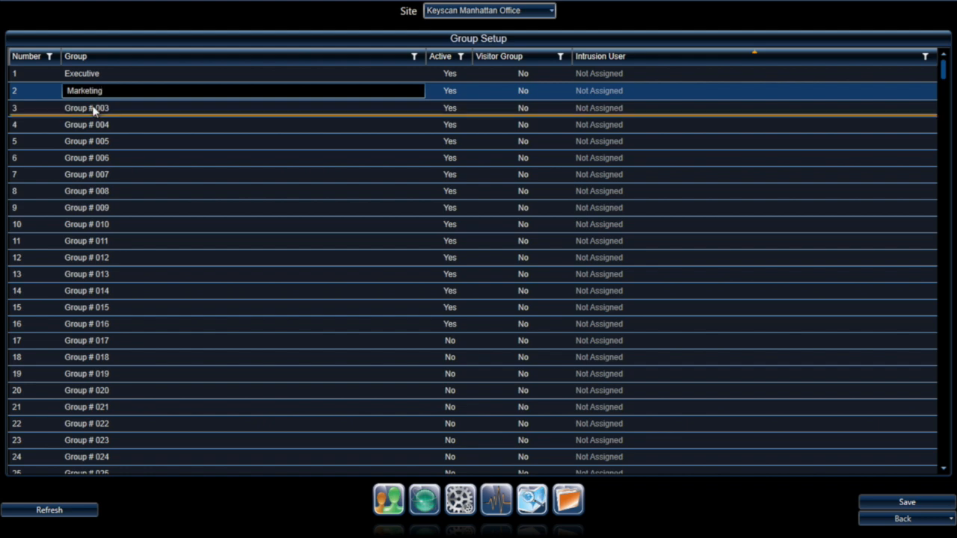
click(94, 109)
text(Admin)
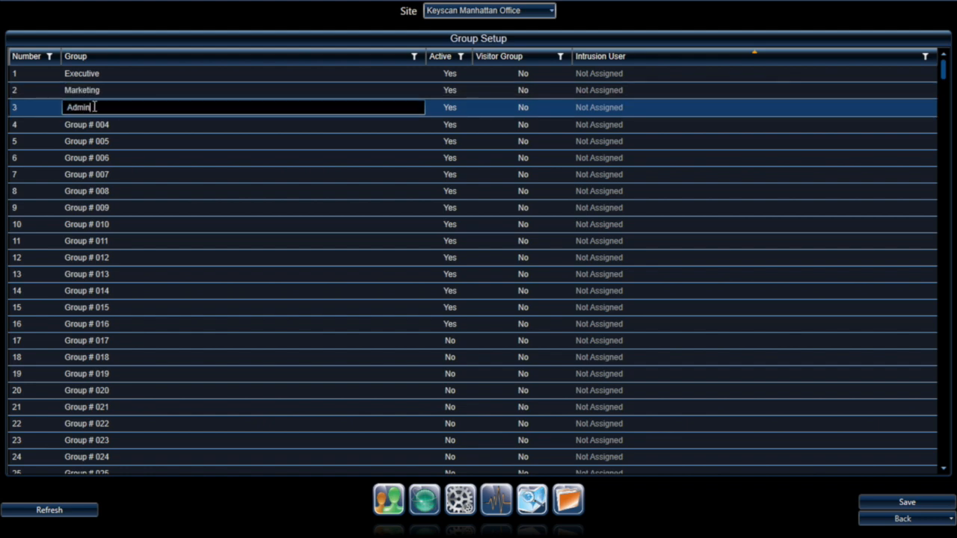
Step: Rename groups 4 and 5 to Maintenance and IT, save, and return home
click(96, 126)
text(Man)
key(BackSpace)
text(intenance)
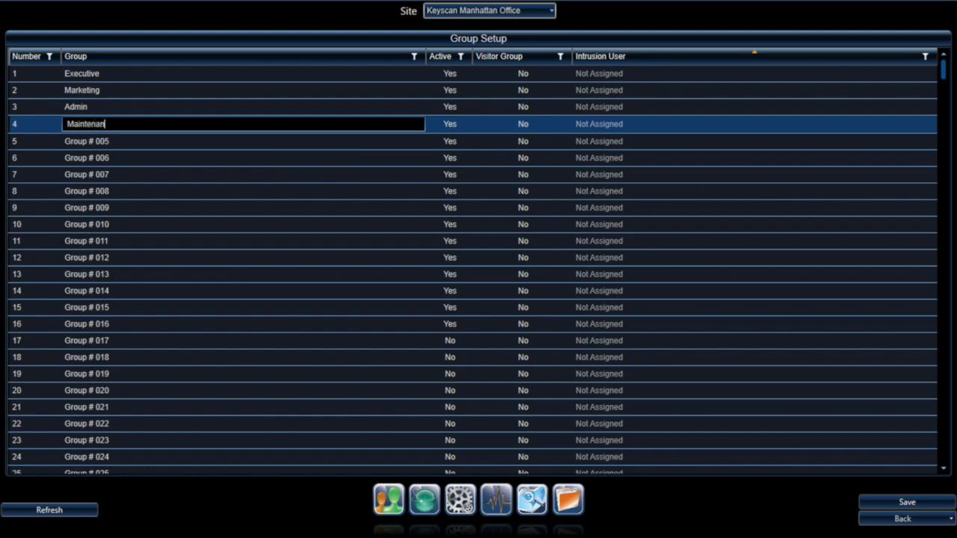
click(94, 142)
text(IT)
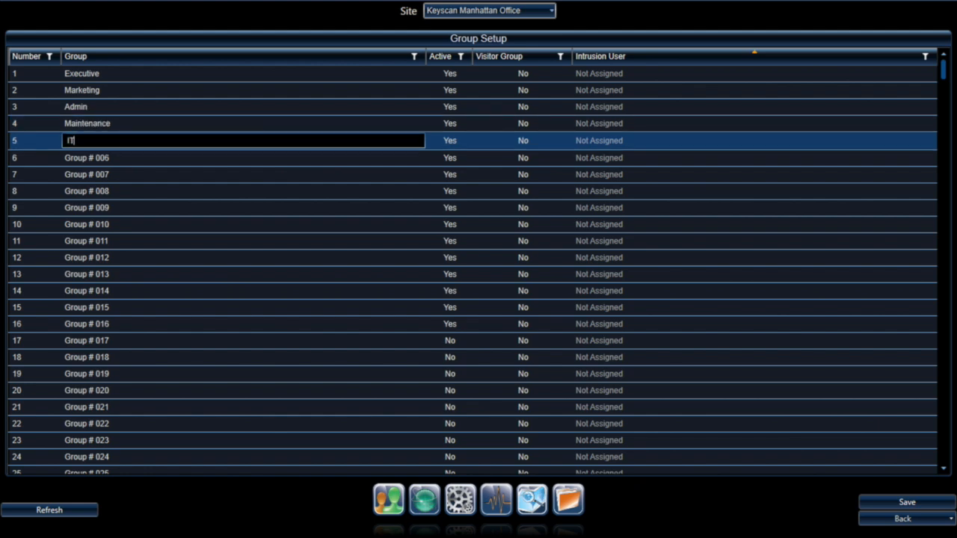
click(901, 502)
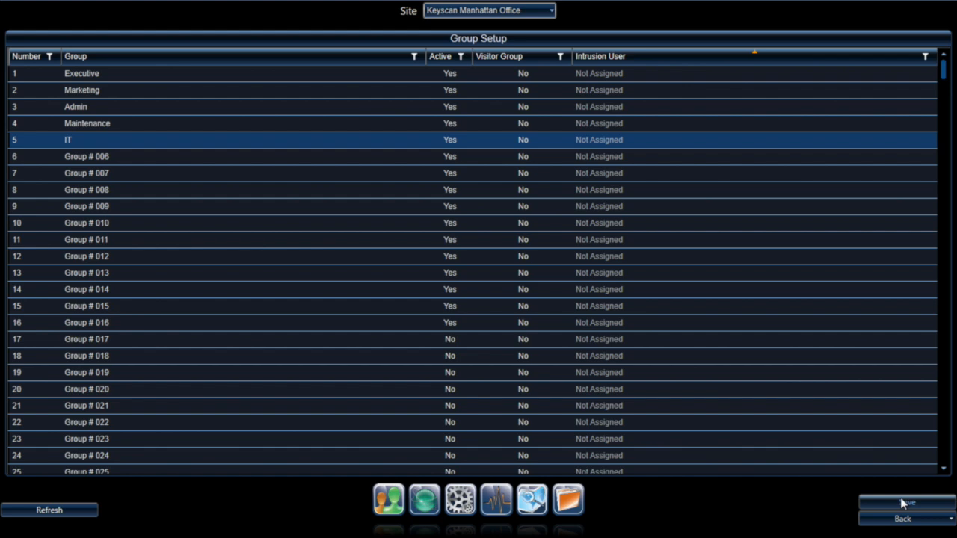
click(907, 500)
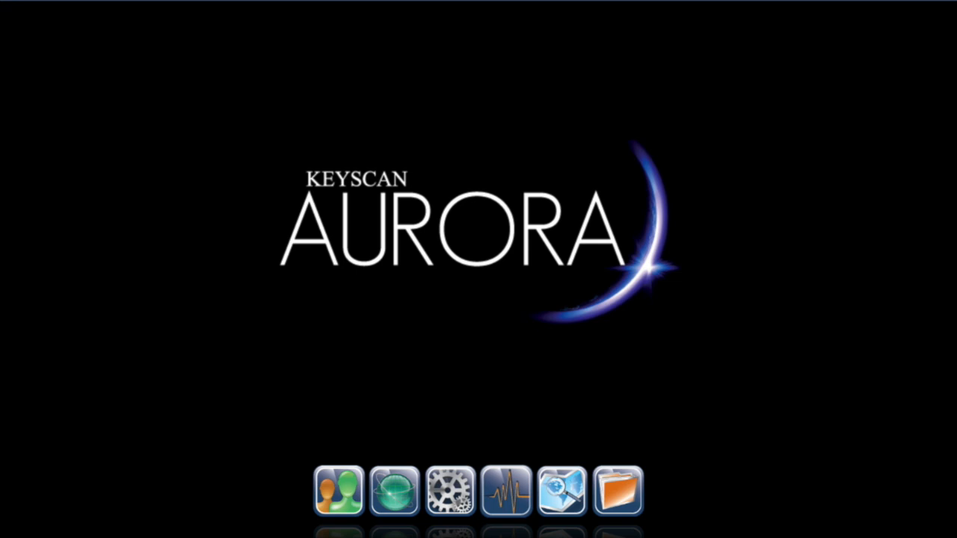
Step: Add a new person and fill in their given name, surname and e-mail address
click(342, 501)
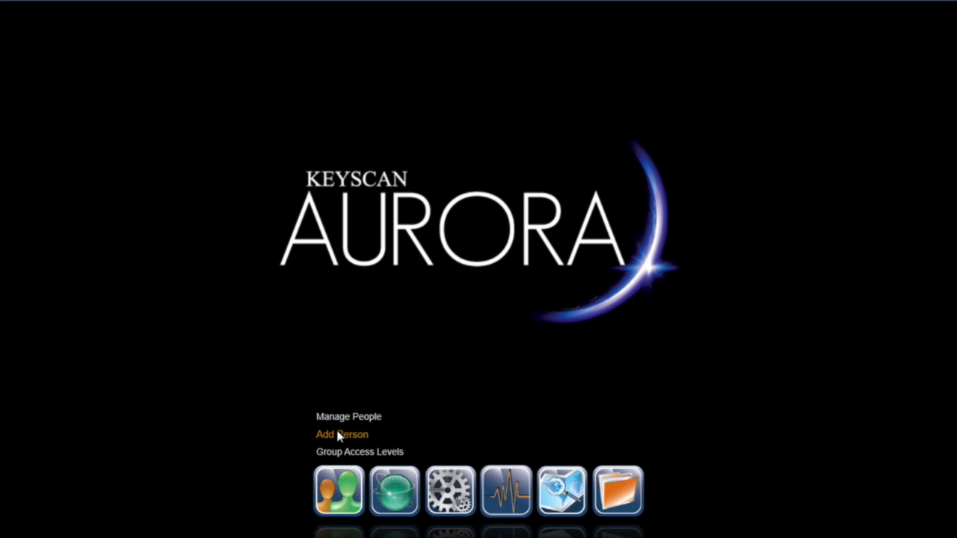
click(340, 434)
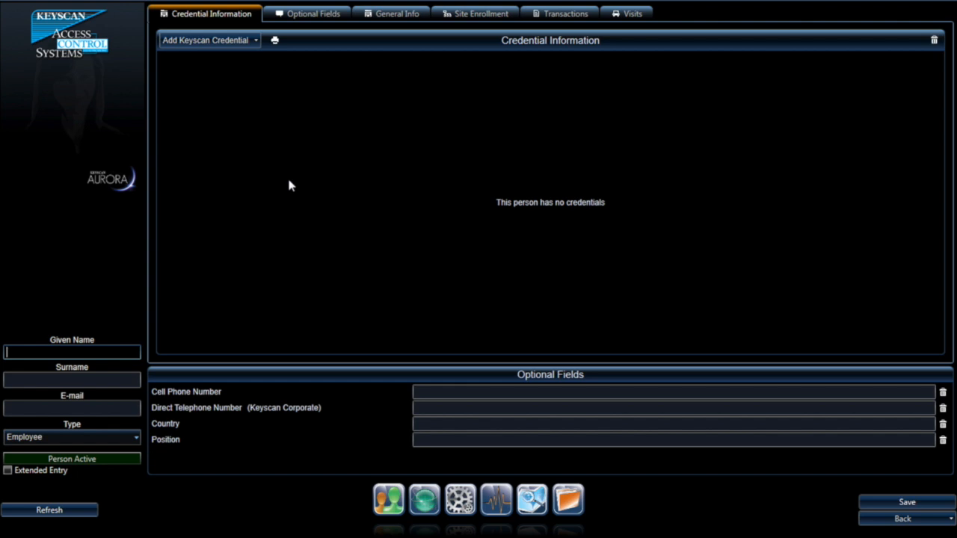
key(Tab)
key(Tab)
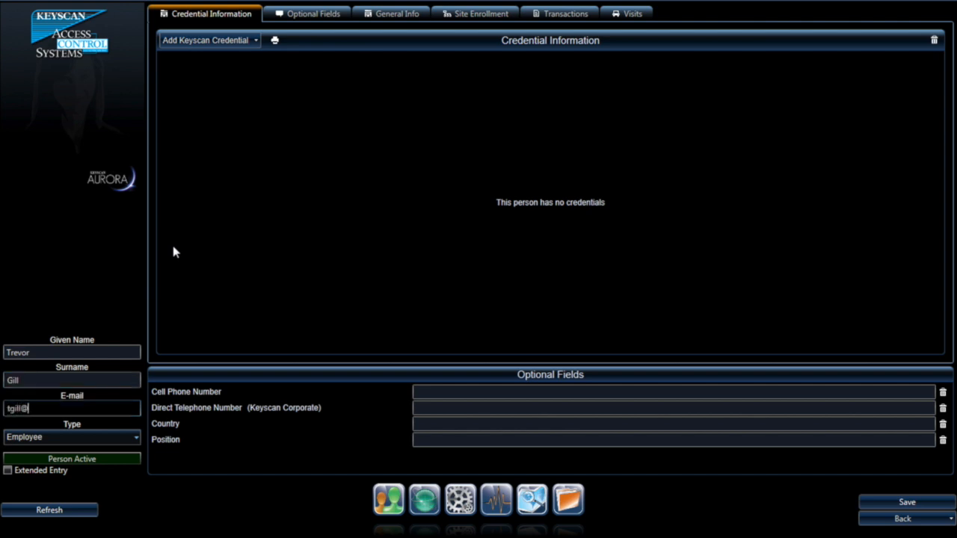
Step: Keep the person type as Employee and mark the person inactive
click(83, 440)
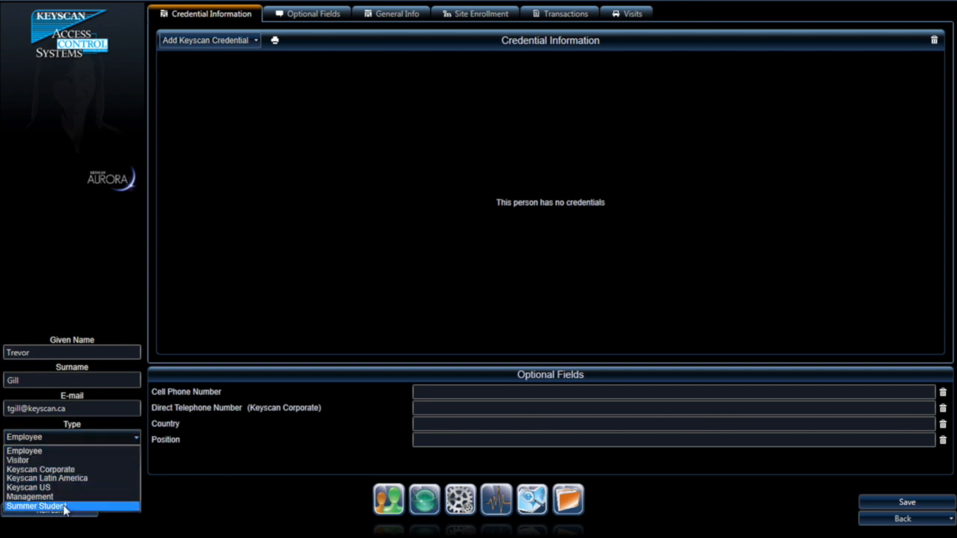
click(65, 452)
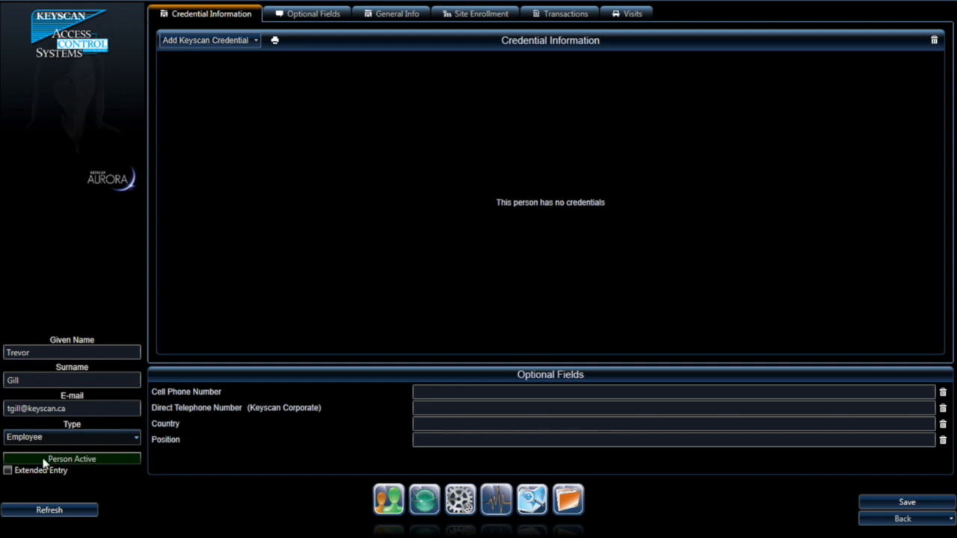
click(104, 462)
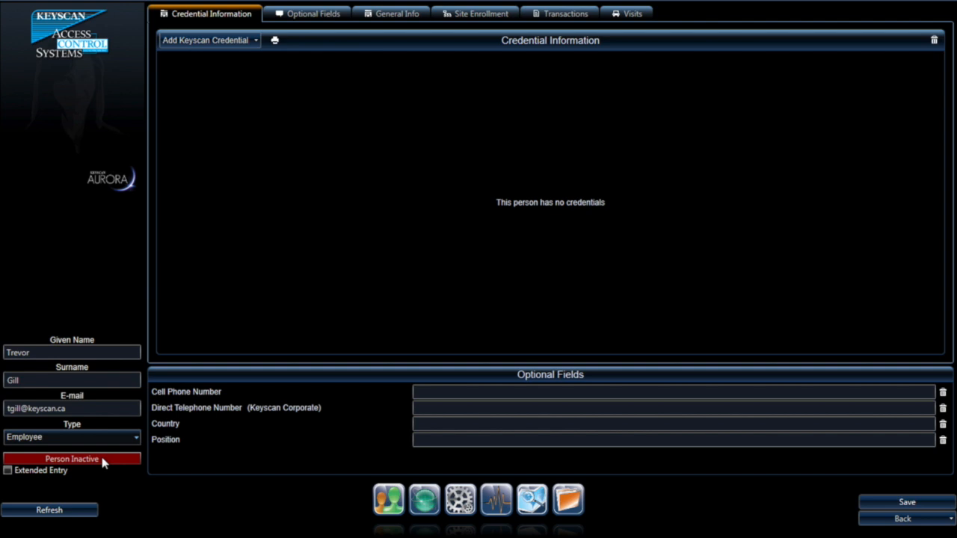
Step: Make the person active again, leaving Extended Entry off after toggling it
click(104, 462)
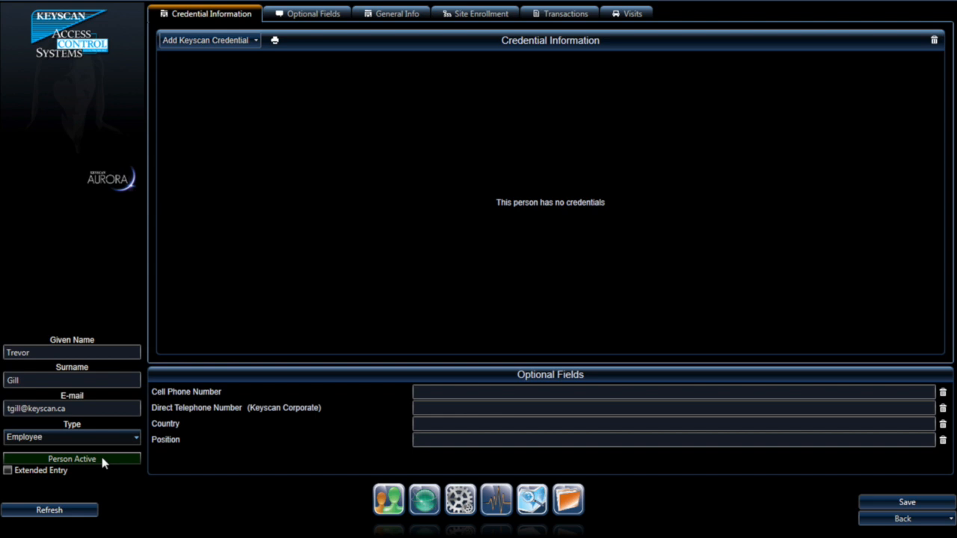
click(8, 470)
click(8, 470)
Step: Step through the Cell Phone, Telephone, Country and Position fields, view Optional Fields, then return to Credential Information
click(567, 392)
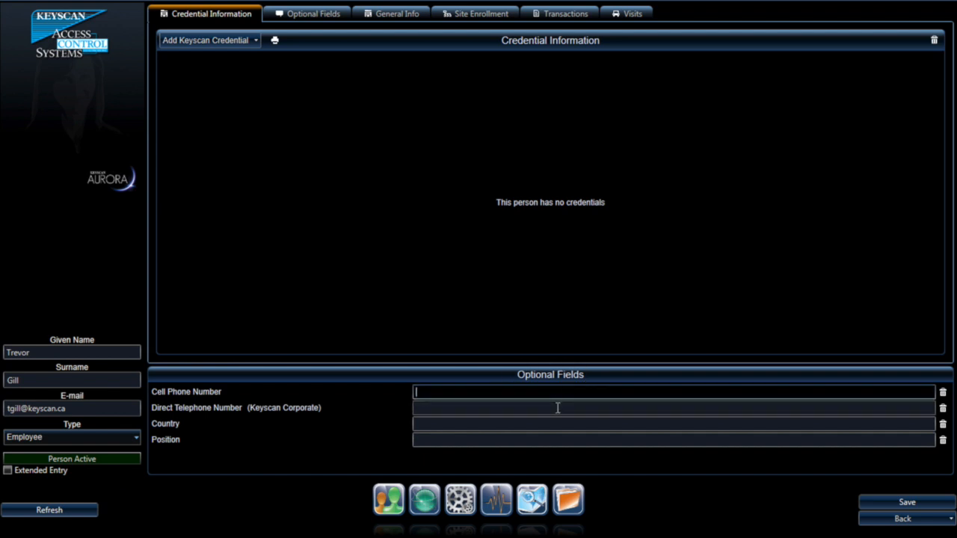
click(558, 407)
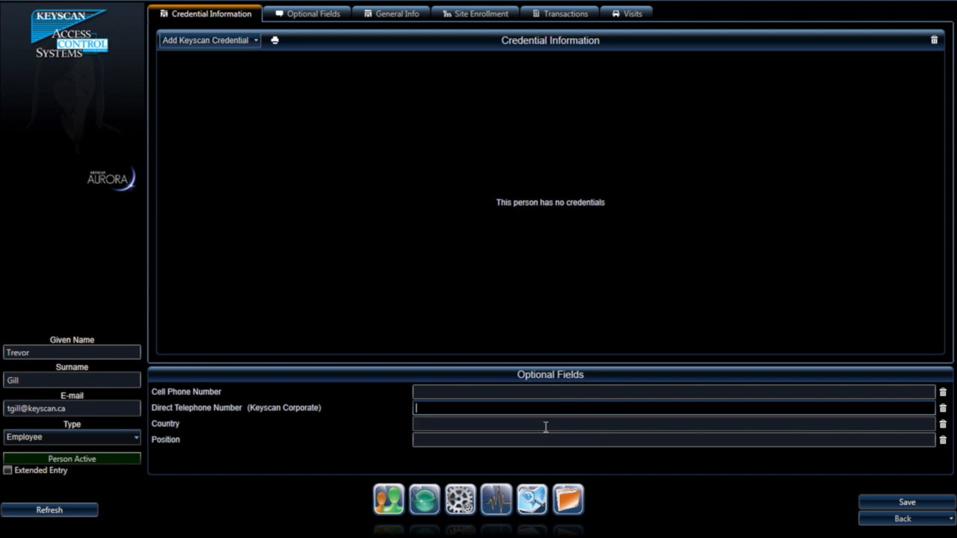
click(546, 425)
click(545, 441)
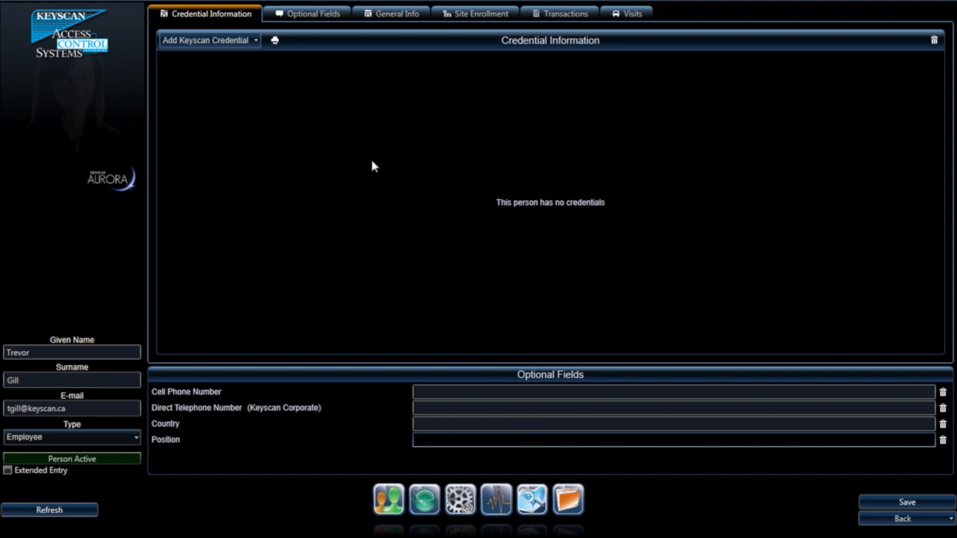
click(317, 14)
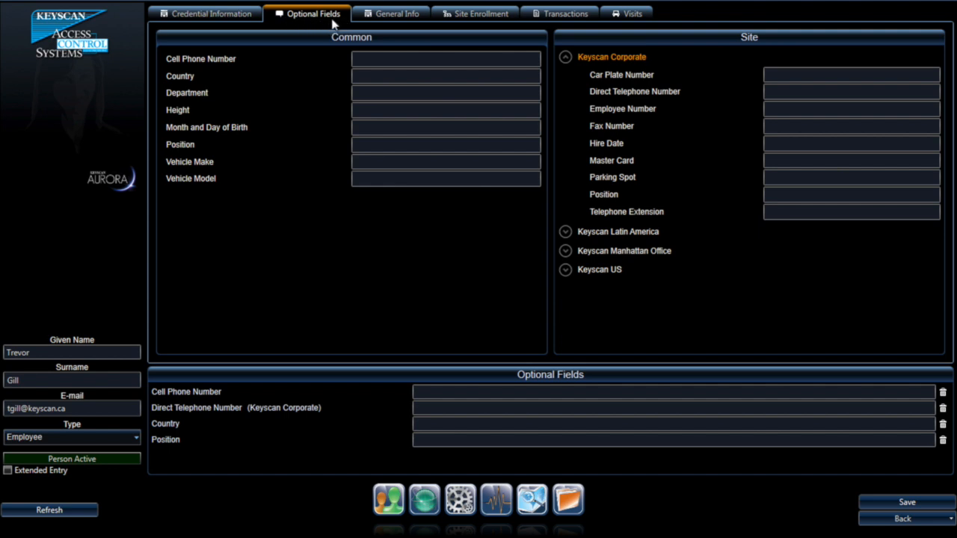
click(214, 16)
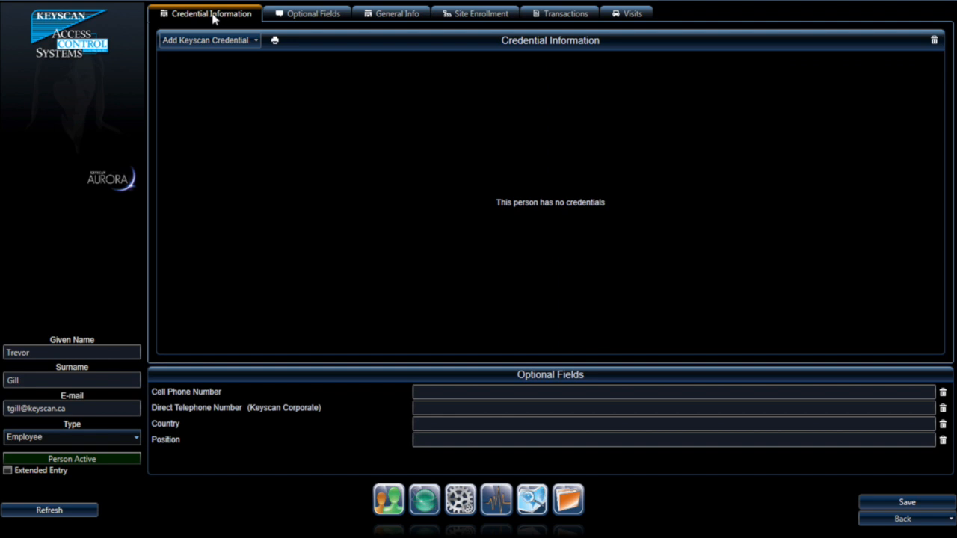
click(256, 40)
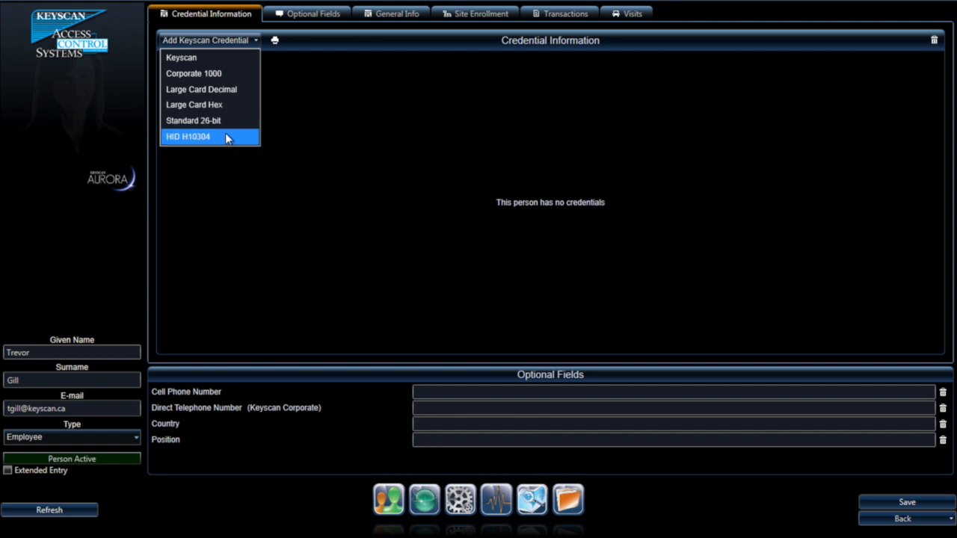
click(204, 57)
click(215, 41)
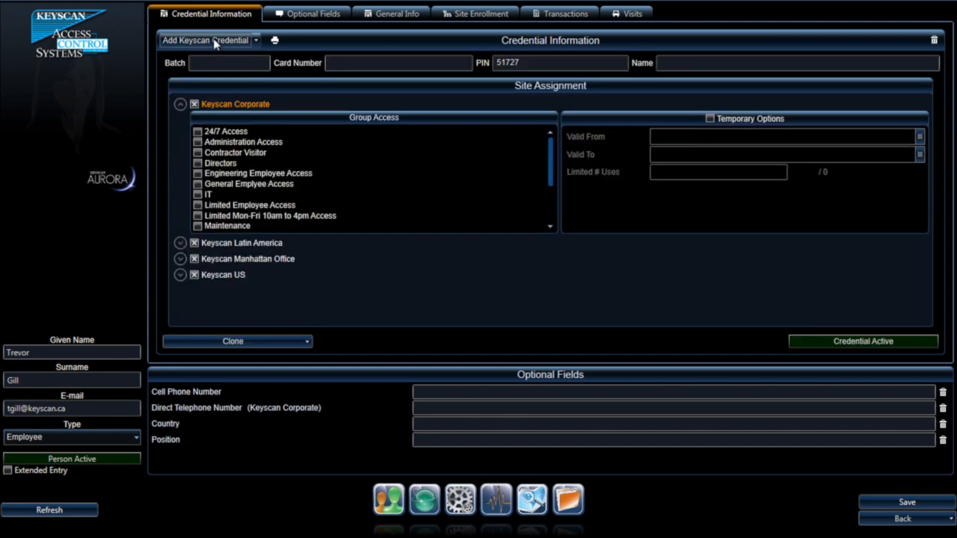
click(207, 62)
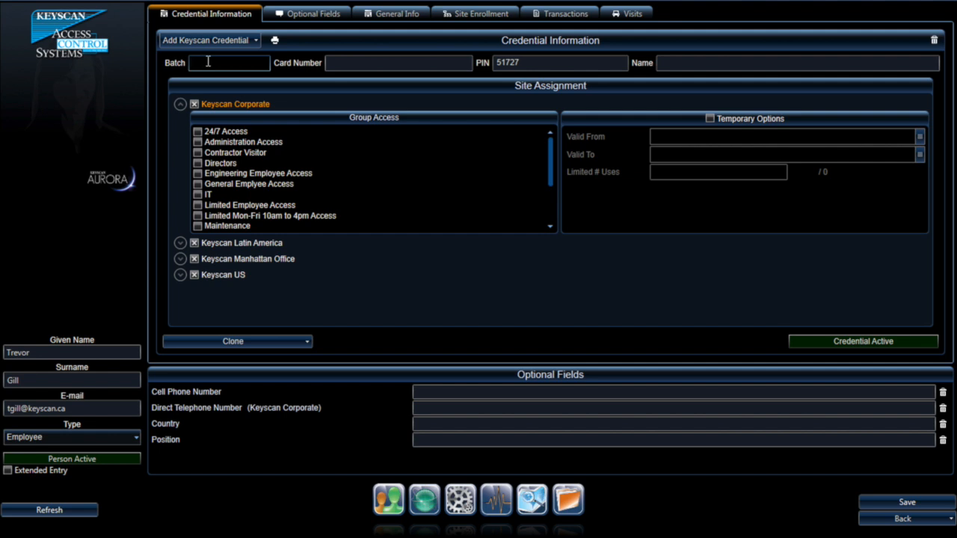
text(025)
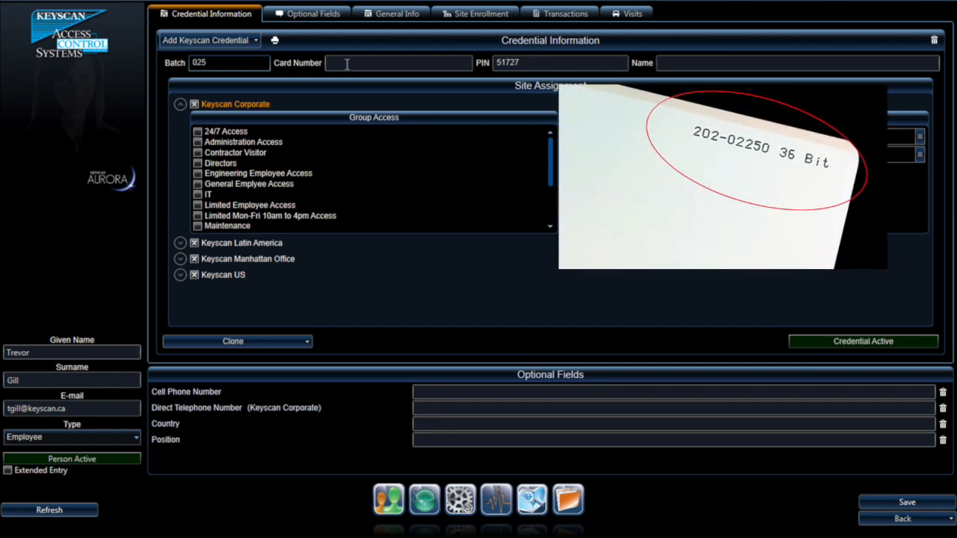
click(348, 63)
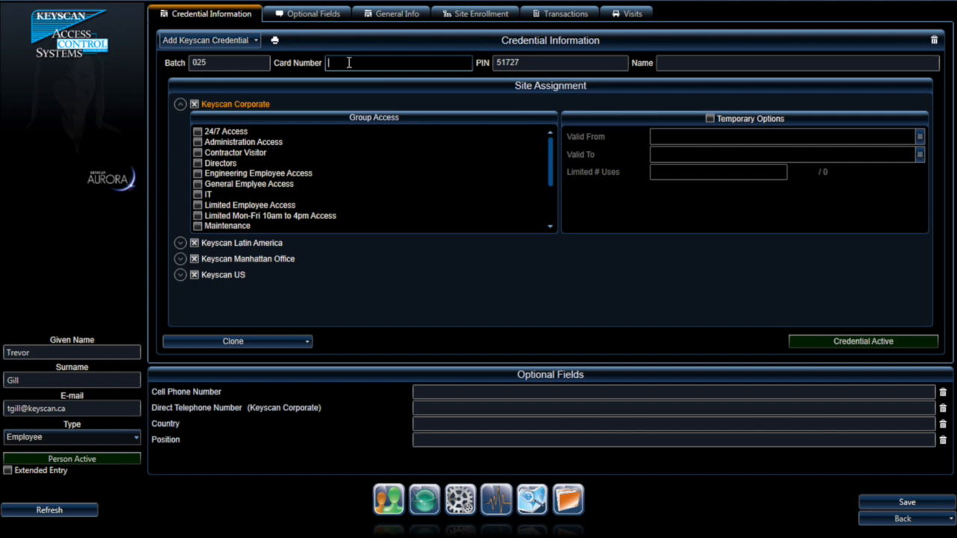
Step: Replace the credential's PIN, name it CS125-36 Clamshell, and set it inactive
click(526, 64)
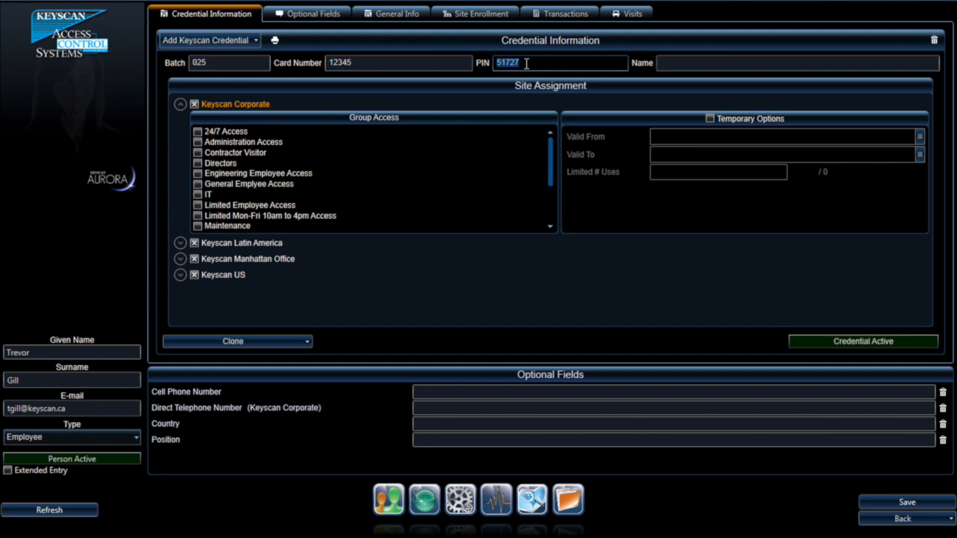
drag(527, 63, 468, 63)
click(676, 62)
text(C)
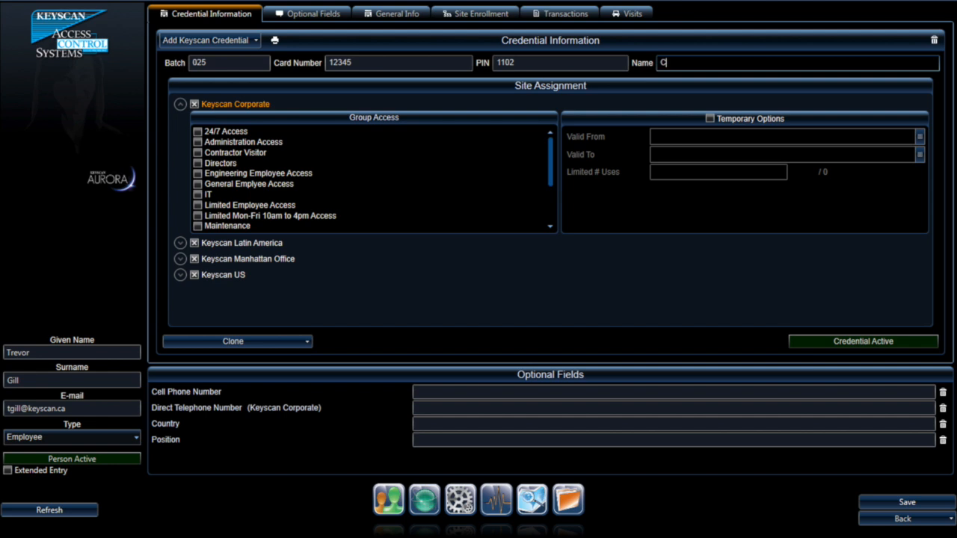
text(S125-36 Clamshell)
click(882, 314)
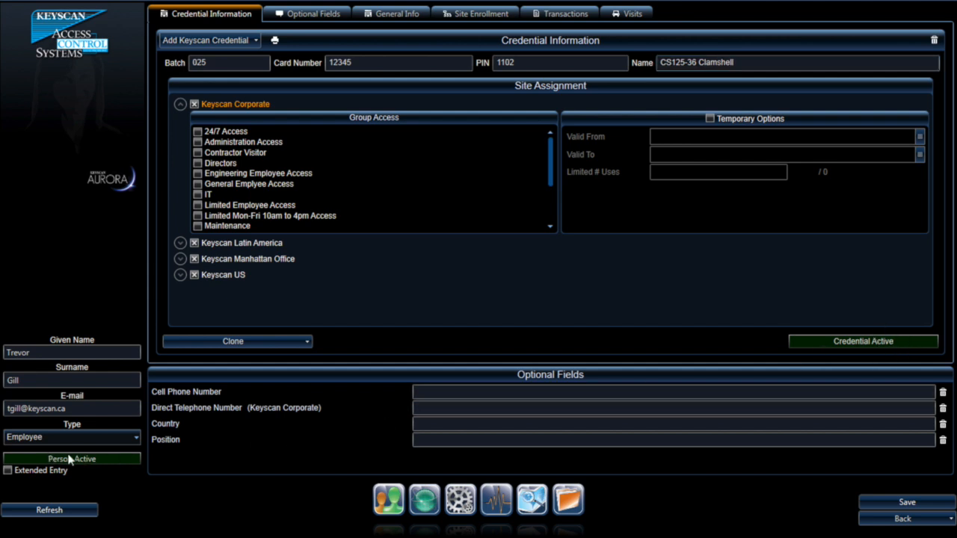
click(828, 343)
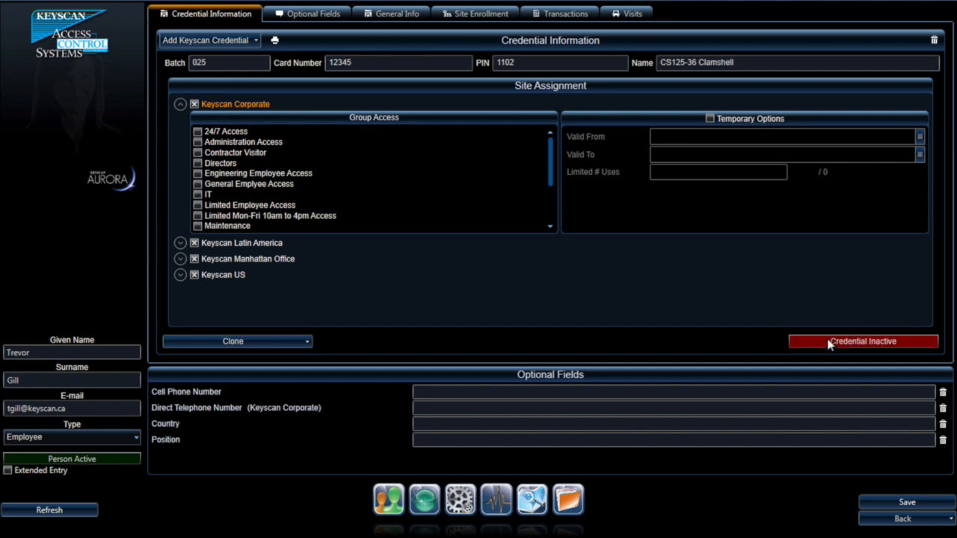
Step: Reactivate the credential, remove the Keyscan US site, and grant 24/7 Access at Keyscan Corporate
click(829, 342)
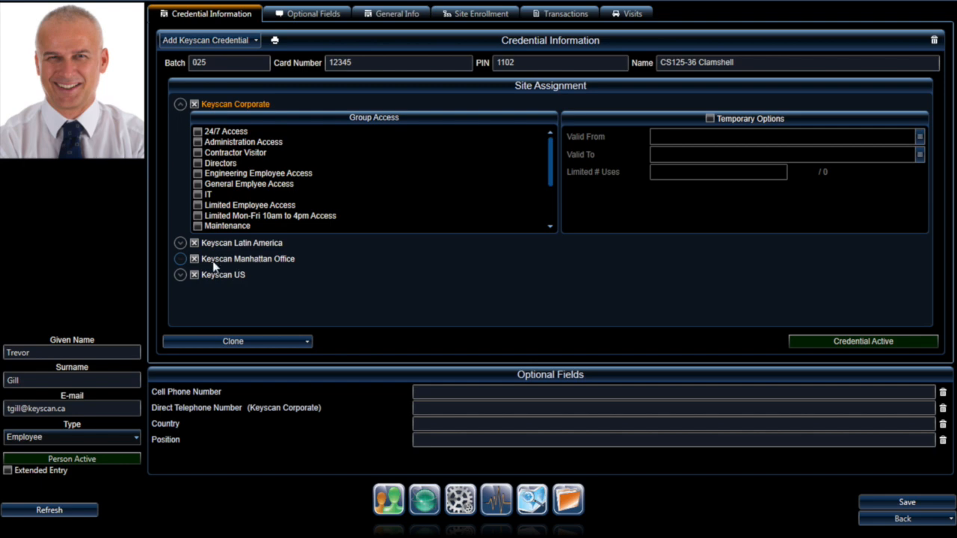
click(195, 276)
click(197, 133)
Step: Expand Keyscan Manhattan Office and grant the credential its Executive group
click(214, 260)
click(194, 259)
click(180, 259)
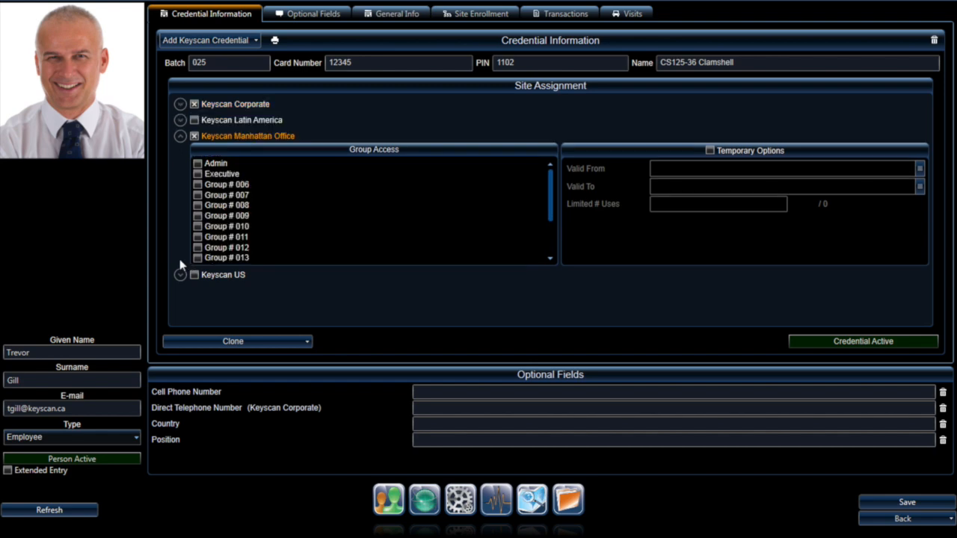
click(198, 174)
Step: Enter validity dates 5/19/2014 to 5/26/2014, then switch Temporary Options back off
click(711, 150)
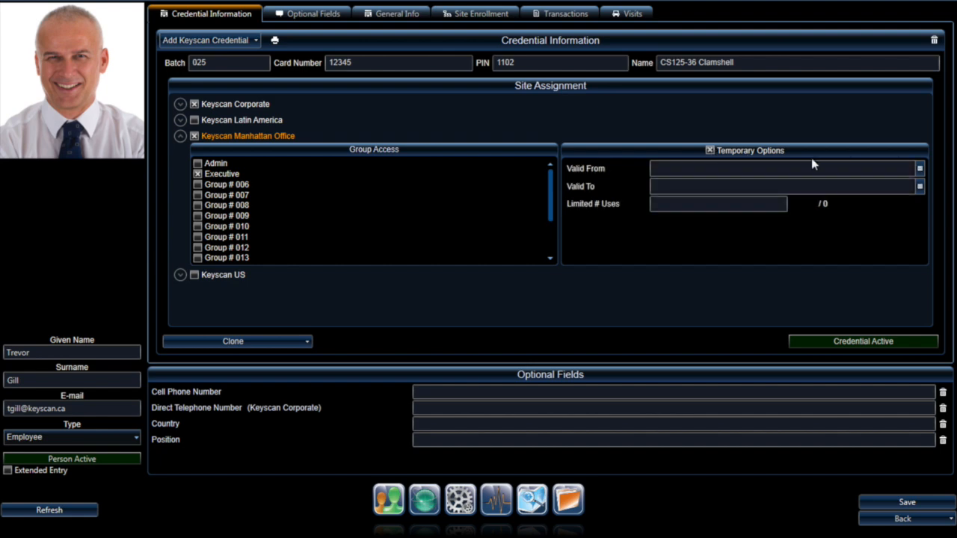
click(919, 168)
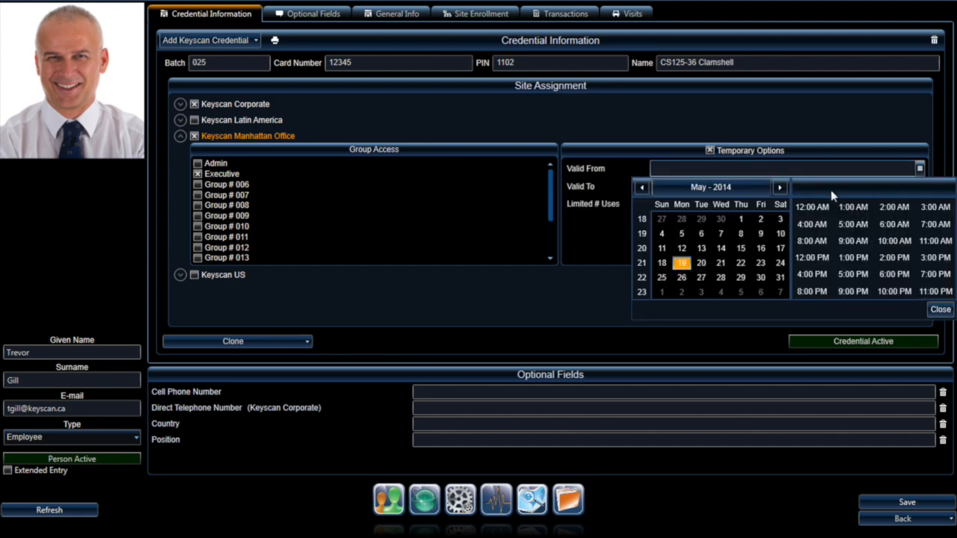
click(682, 265)
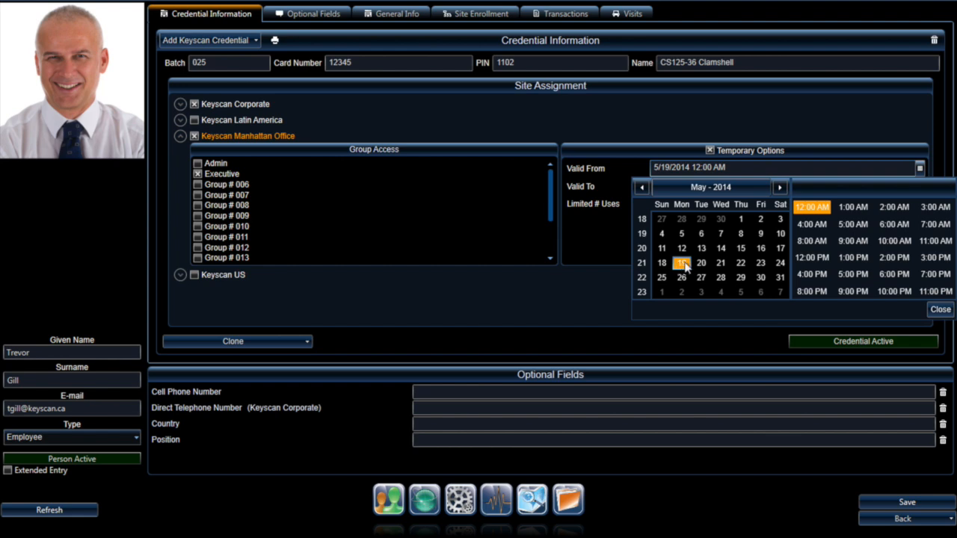
click(939, 308)
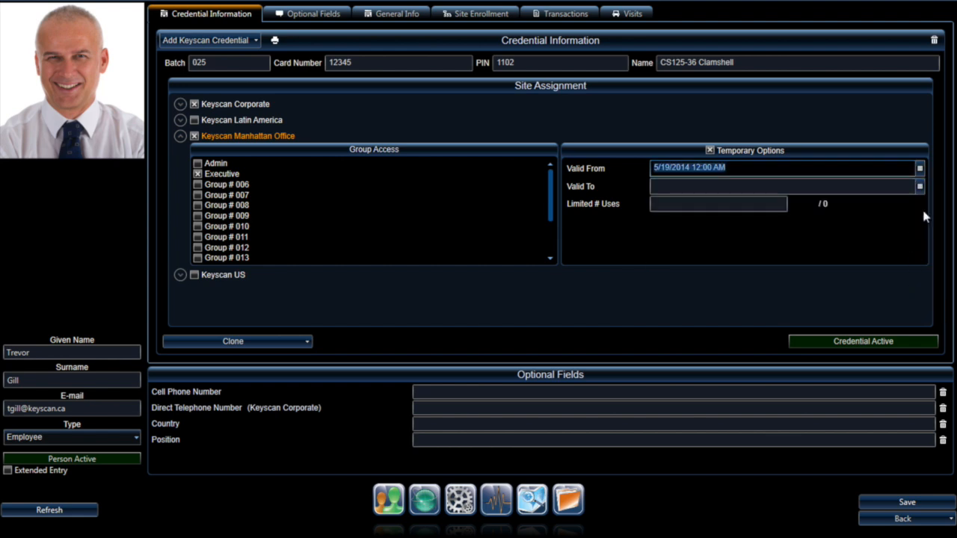
click(919, 186)
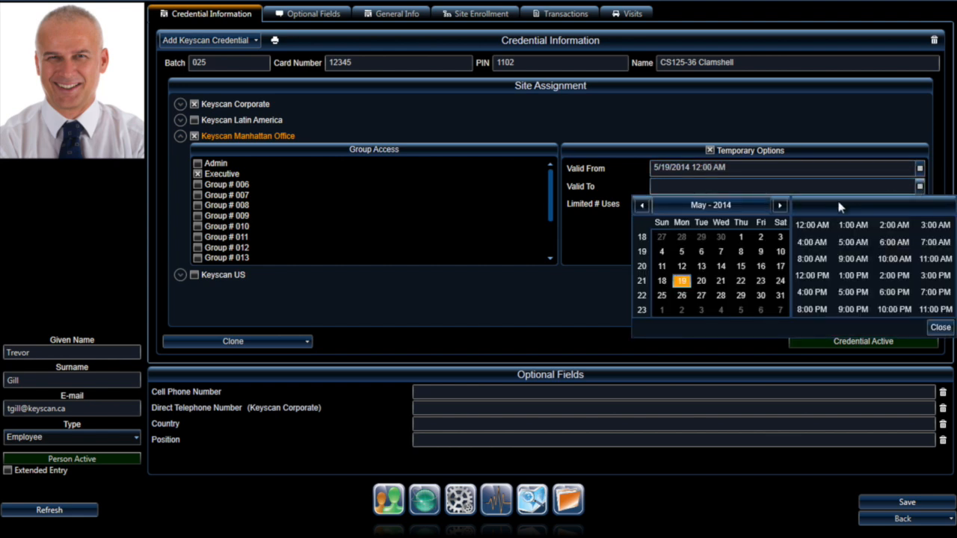
click(681, 296)
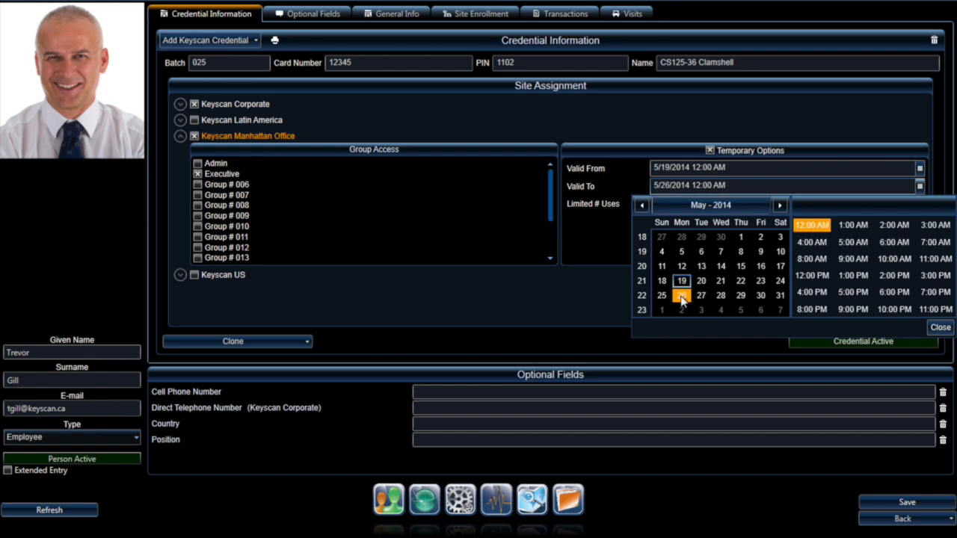
click(942, 329)
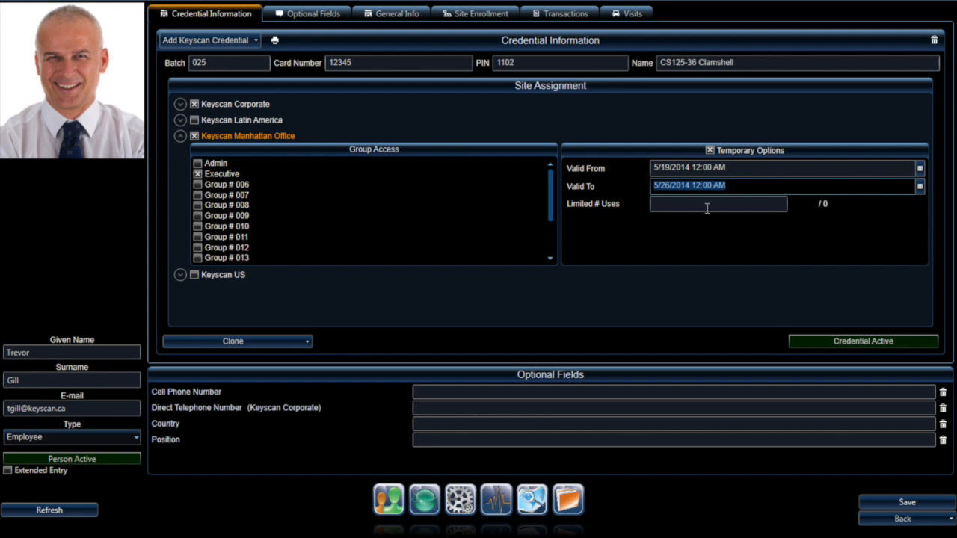
click(710, 150)
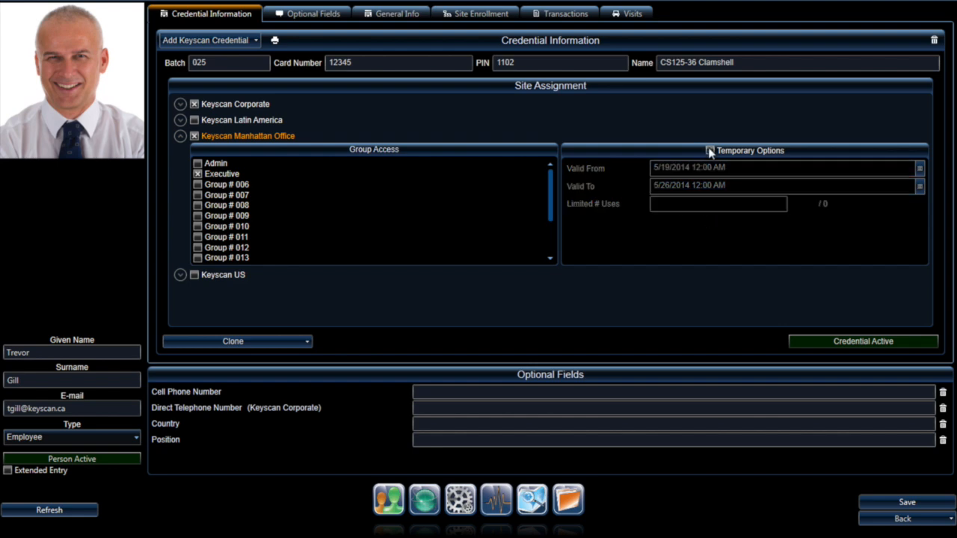
Step: Step through Cell Phone, Vehicle Make/Model, Department, Car Plate and Employee Number optional fields
click(301, 18)
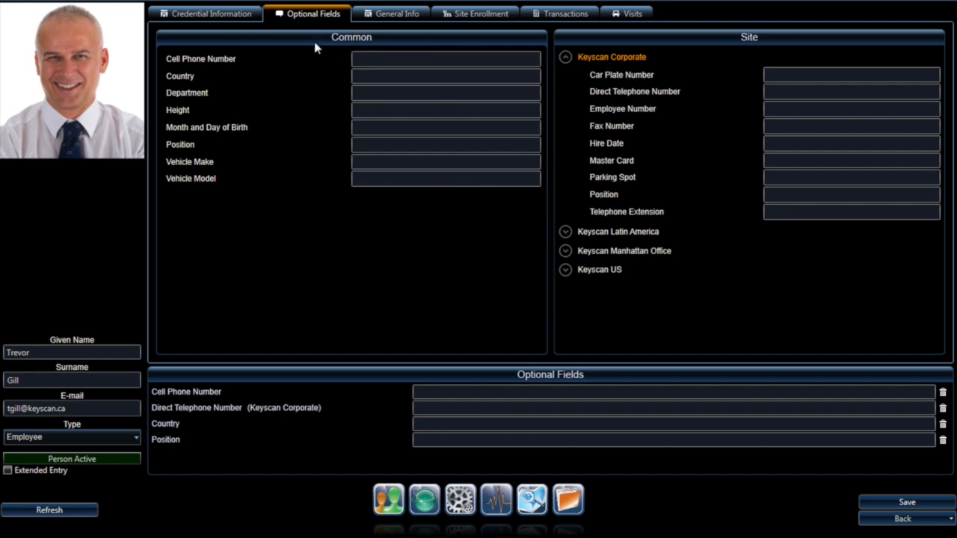
click(382, 58)
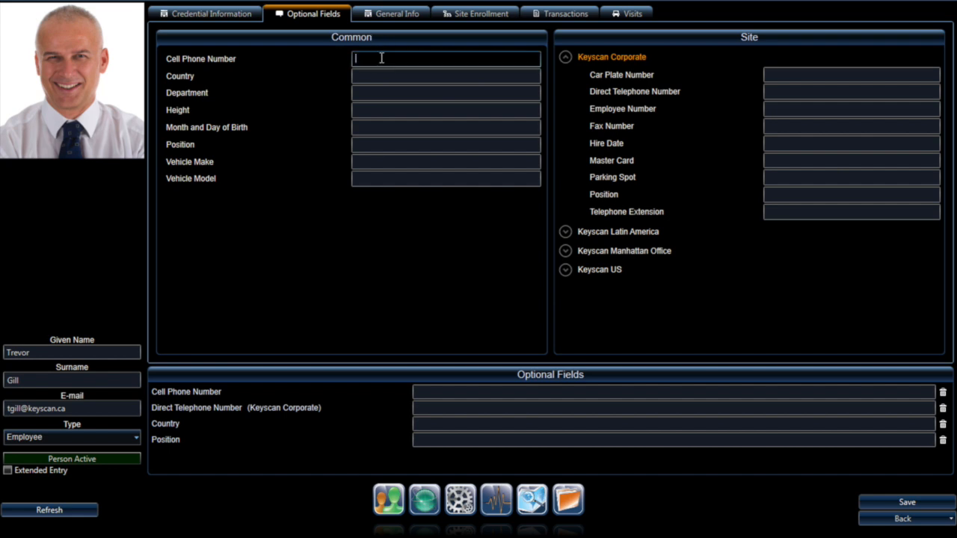
click(371, 162)
click(367, 178)
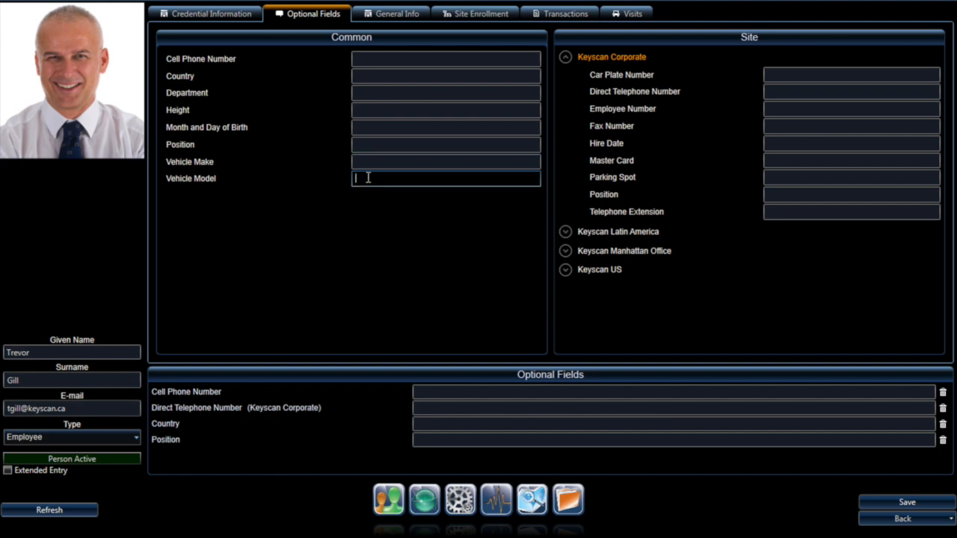
click(365, 91)
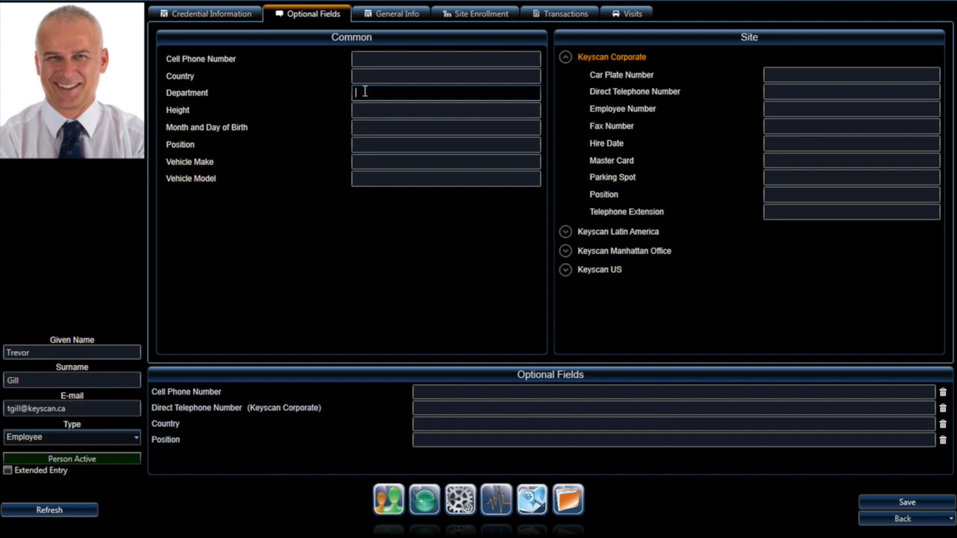
click(779, 78)
click(777, 106)
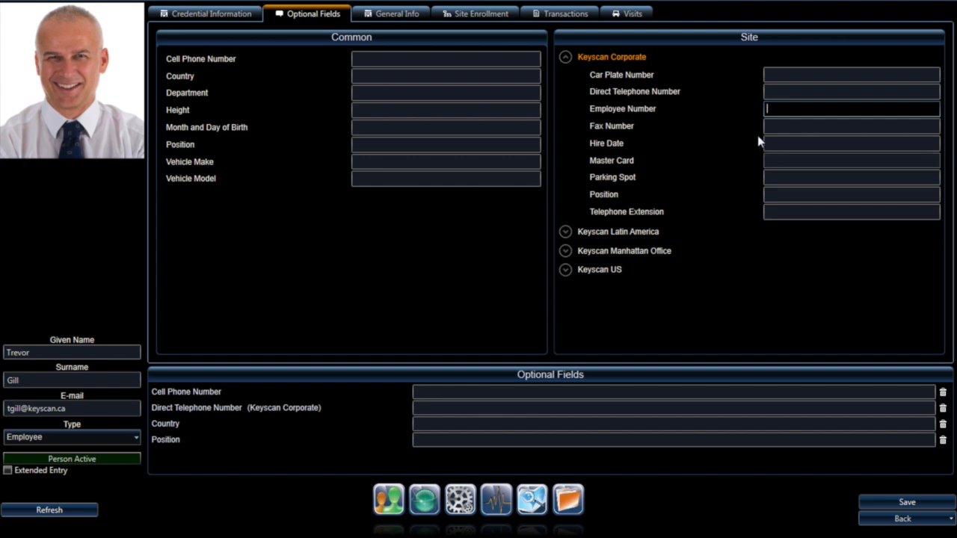
Step: Add the comment 'type notes here' under General Info
click(385, 13)
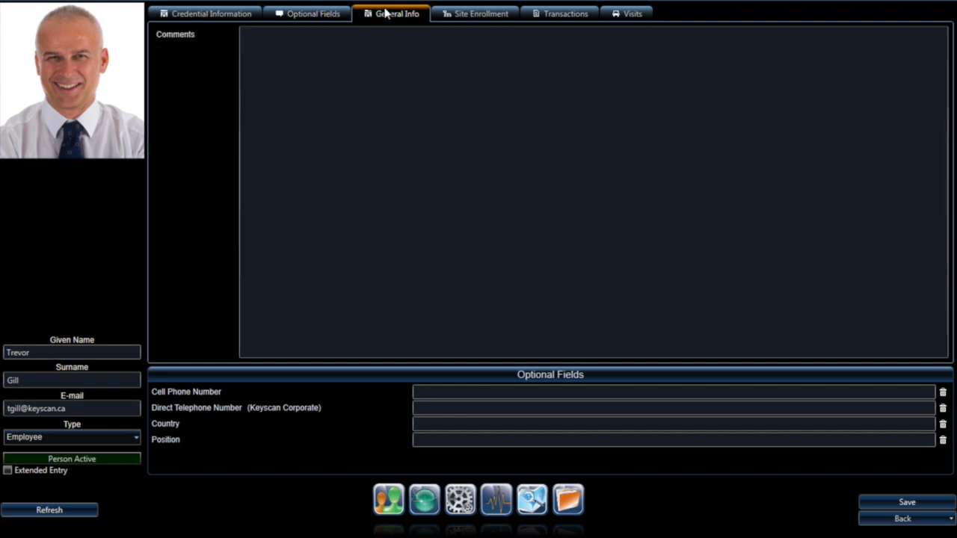
click(343, 52)
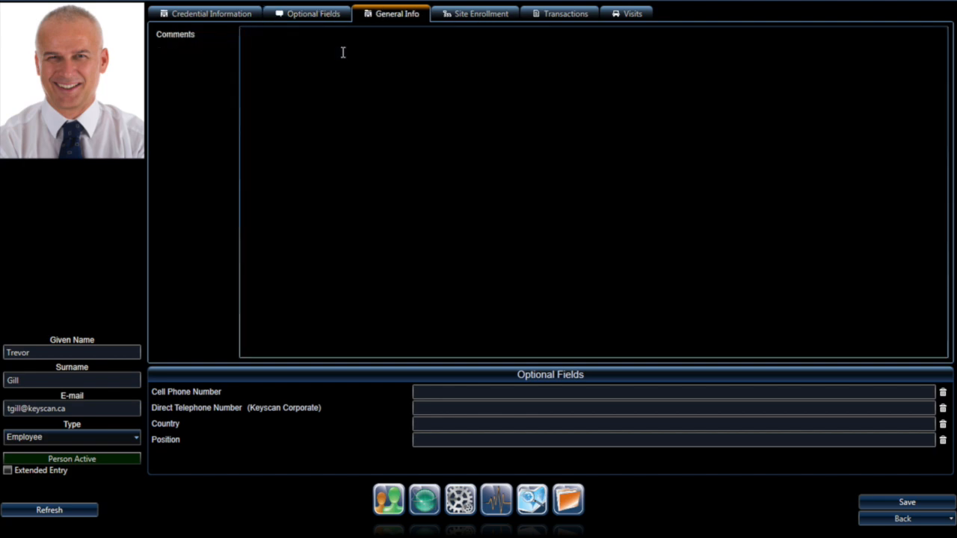
text(type notes here)
Step: Review Site Enrollment and Transactions, toggling live transaction updates on and off
click(495, 15)
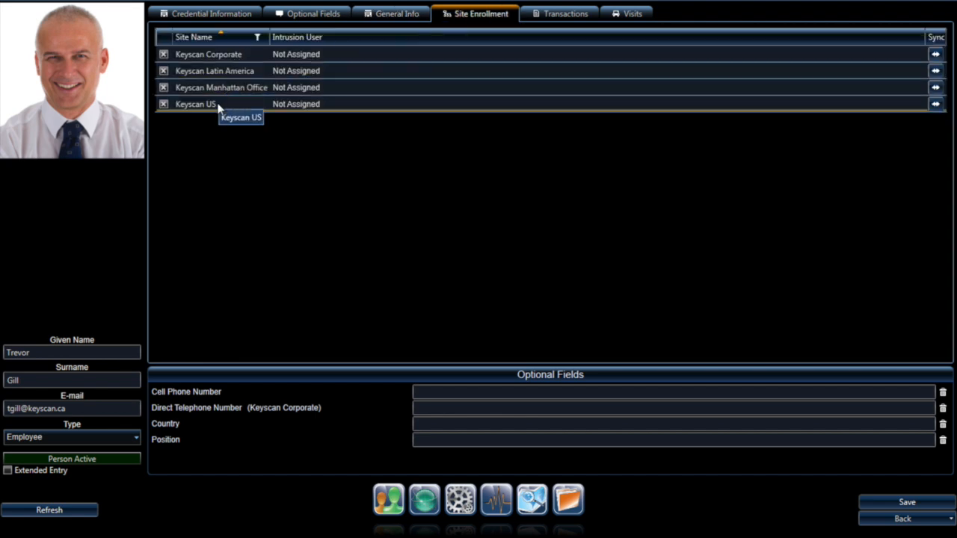
click(566, 14)
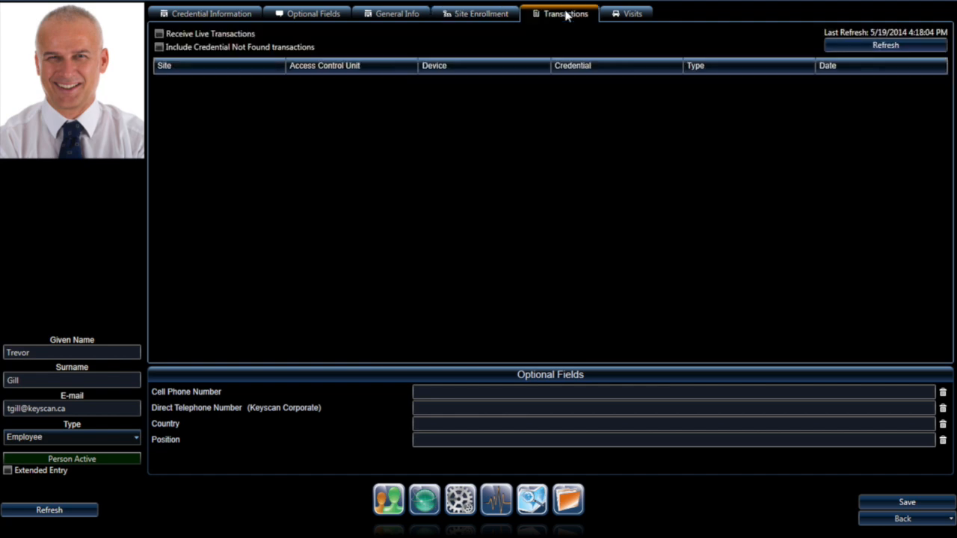
click(158, 35)
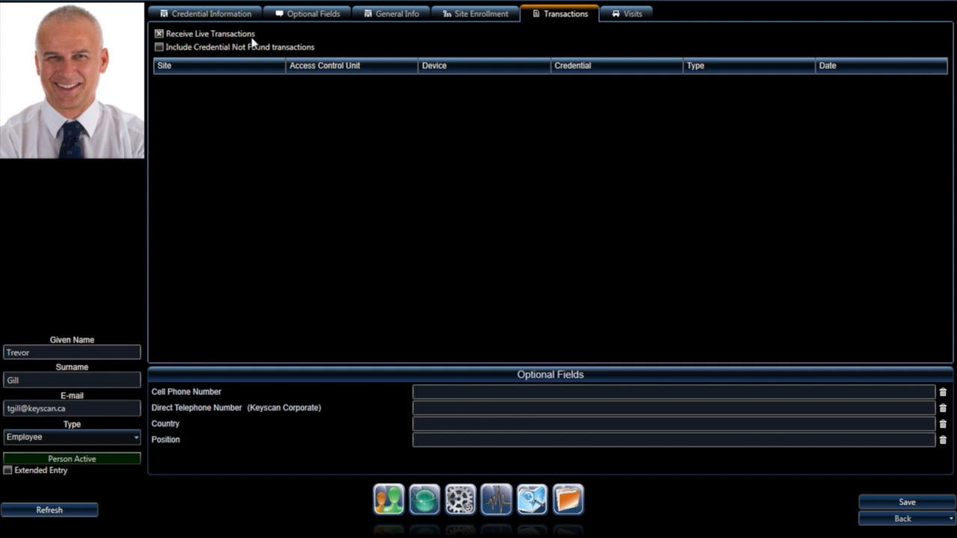
click(158, 34)
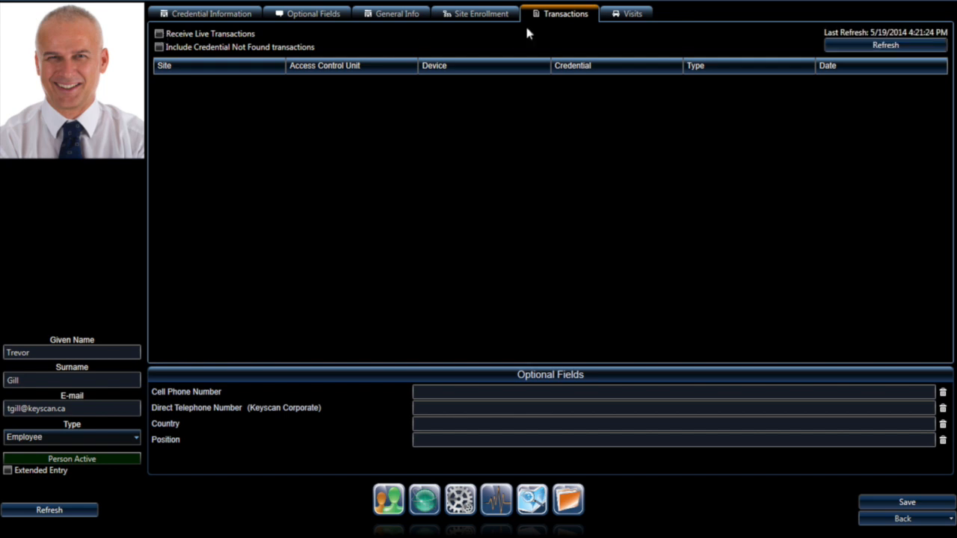
Step: Log a new visit marked Arrived and save the person record
click(622, 16)
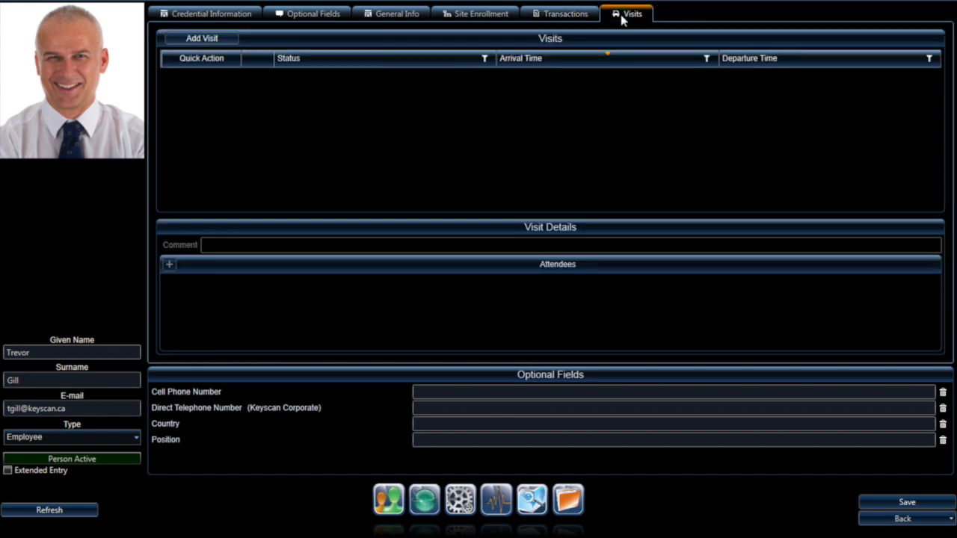
click(209, 39)
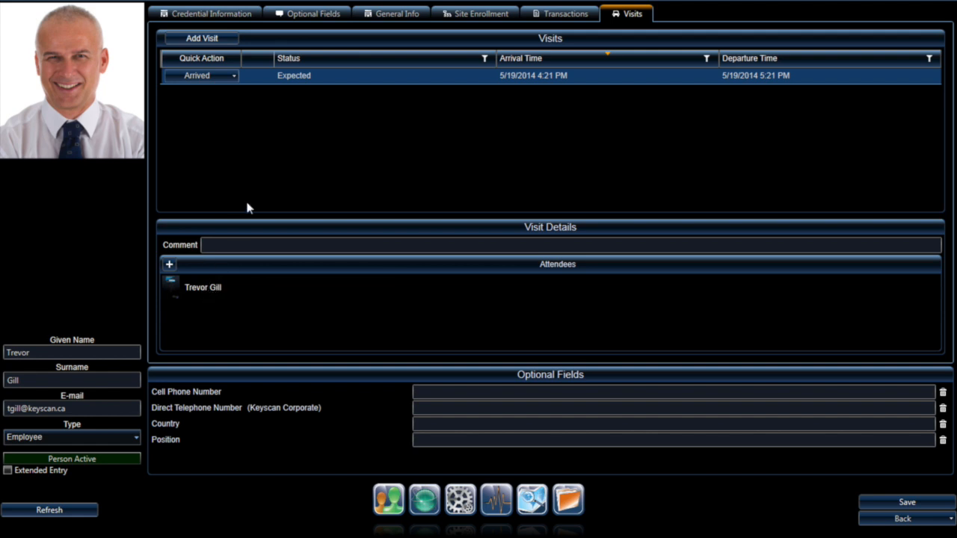
click(208, 77)
click(907, 502)
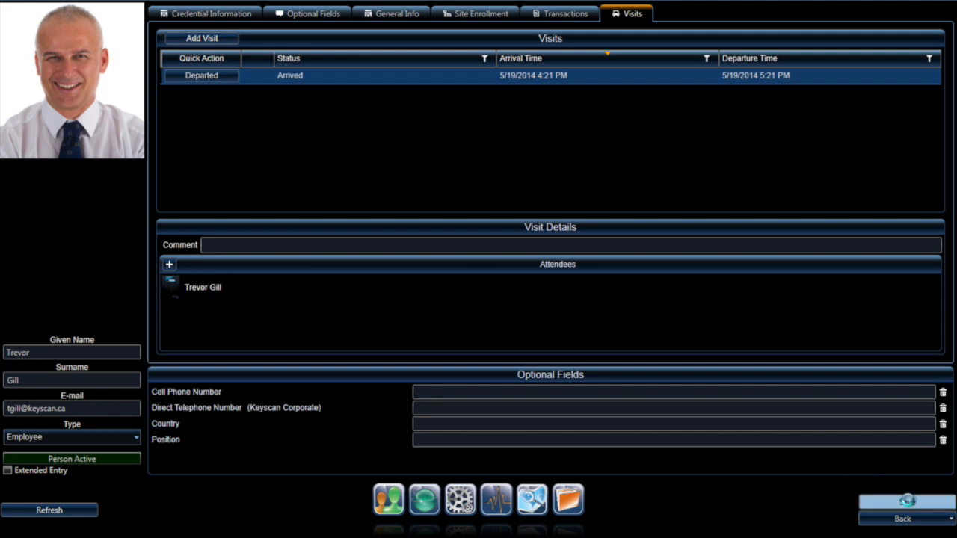